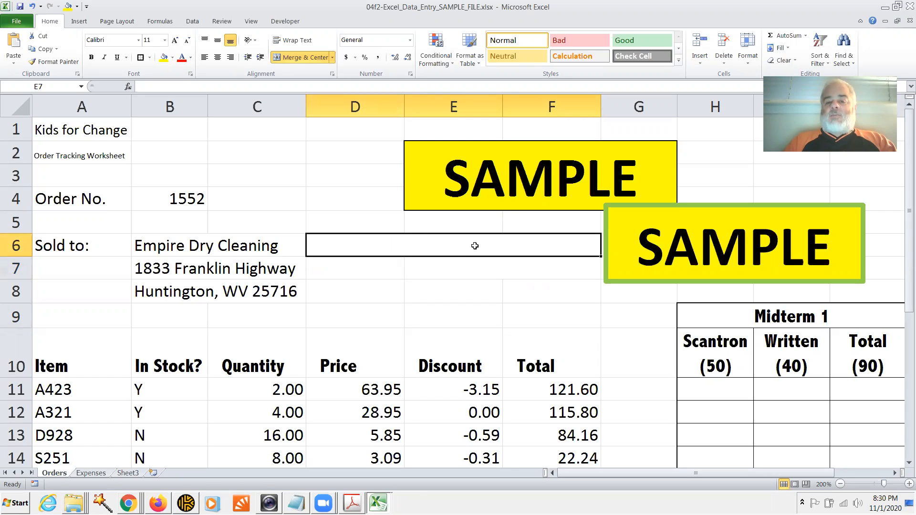
drag(452, 266, 540, 267)
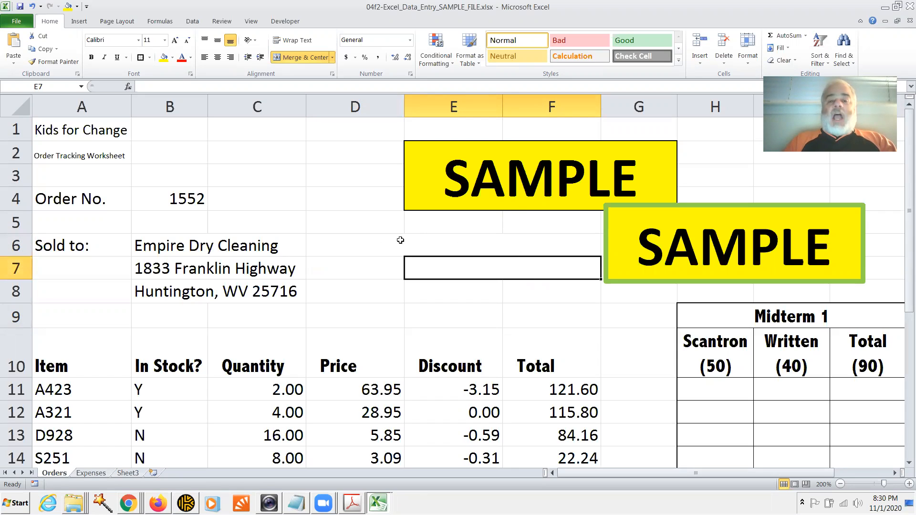
click(365, 251)
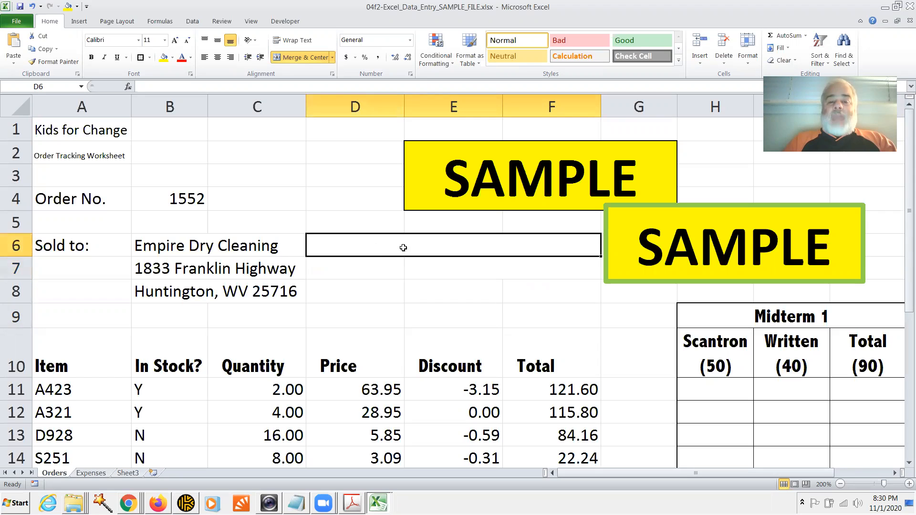
ctrl+click(524, 264)
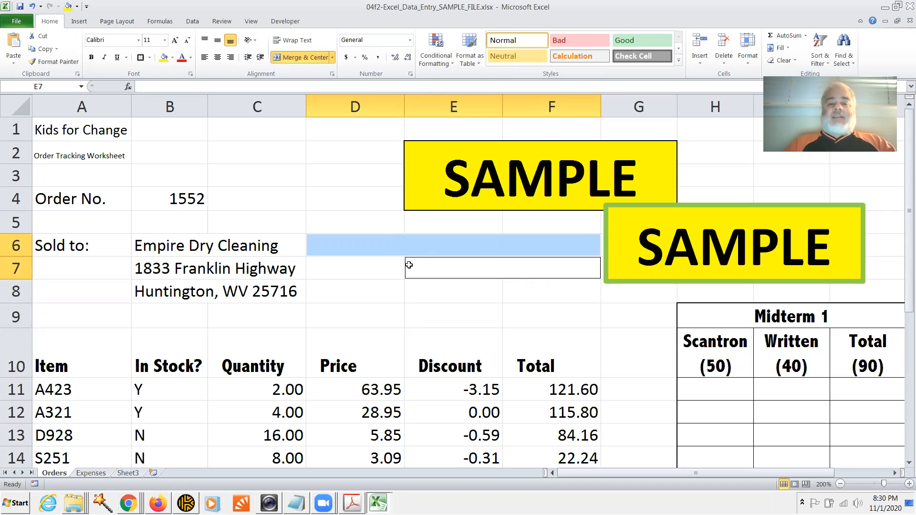
Merge the range D5:F7 into a single cell using the Merge cells option in Format Cells
drag(348, 224, 435, 267)
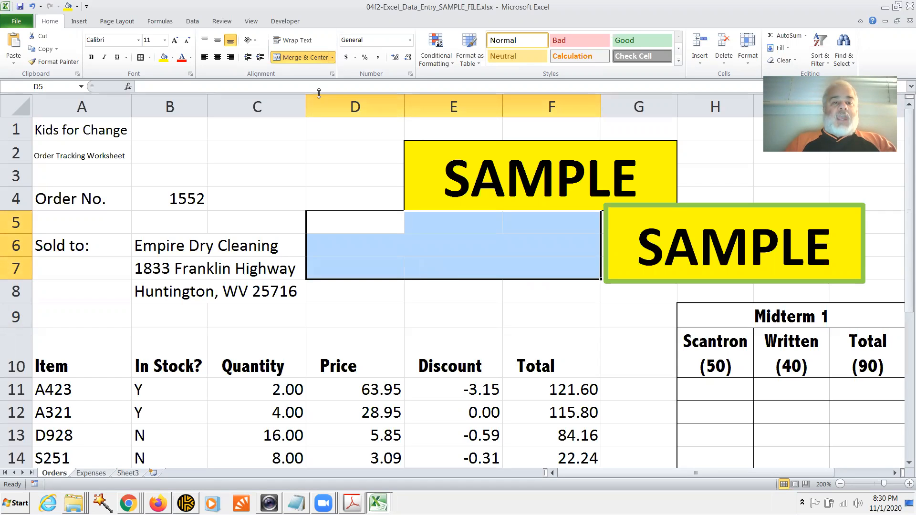
click(332, 74)
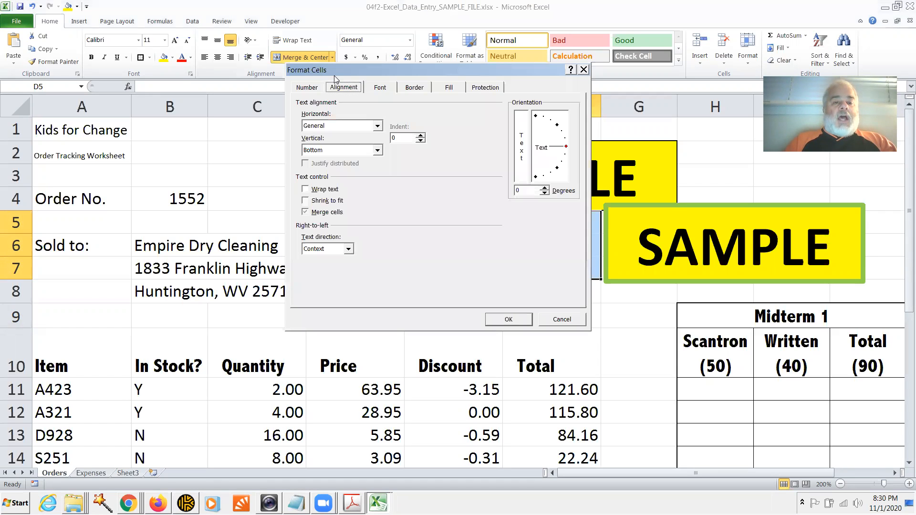
click(323, 212)
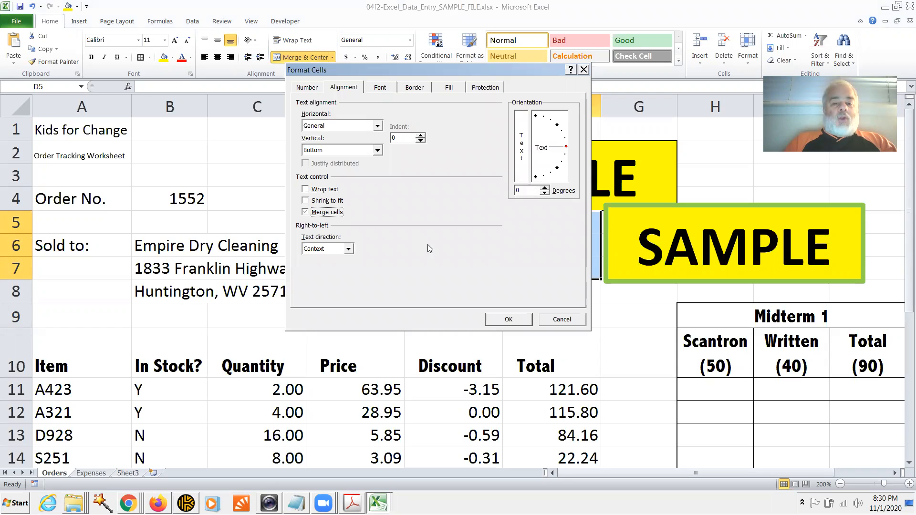
click(507, 320)
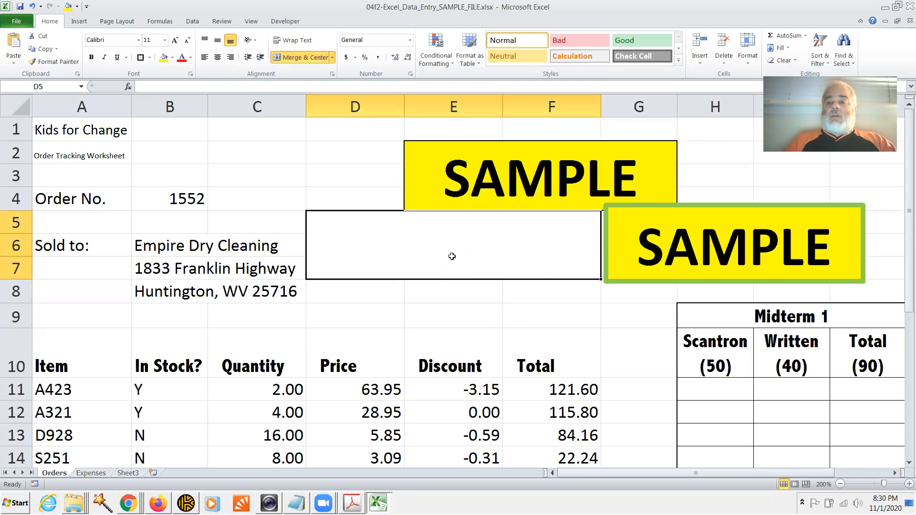
Center the merged D5:F7 cell horizontally and middle-align it vertically
key(alt+Tab)
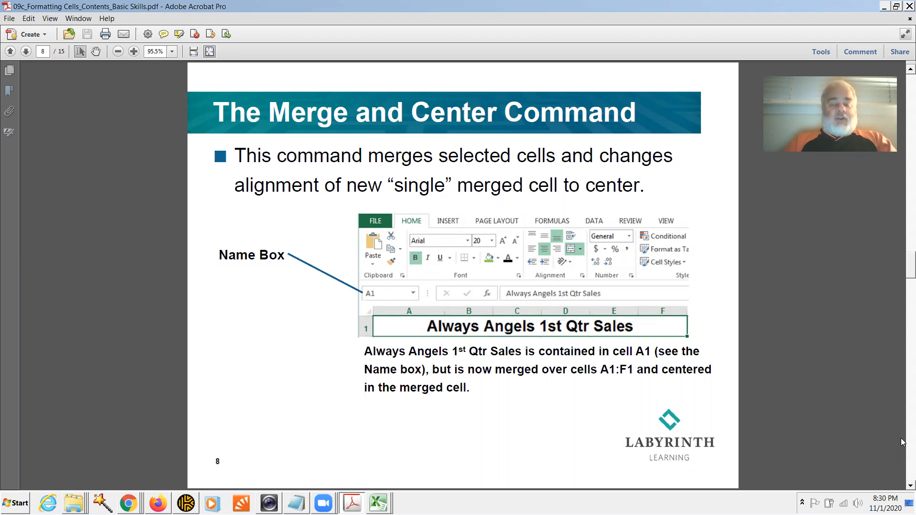
key(alt+Tab)
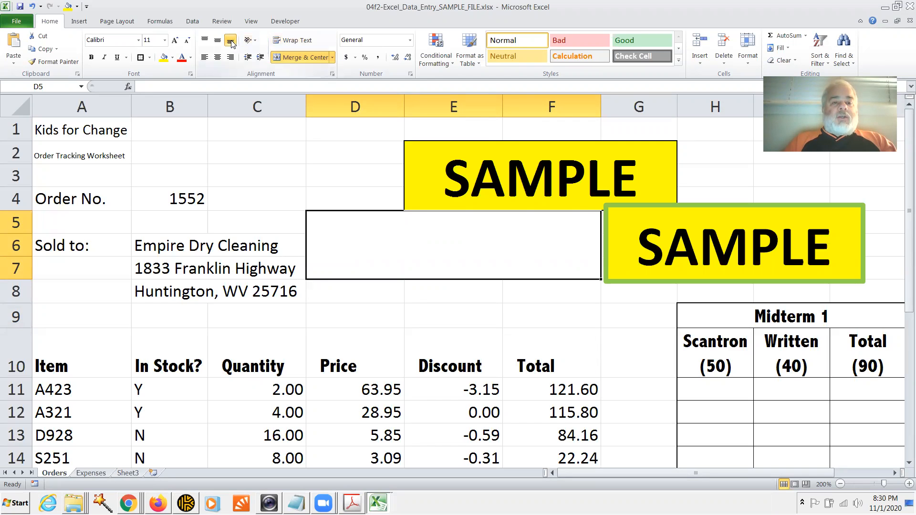
click(218, 58)
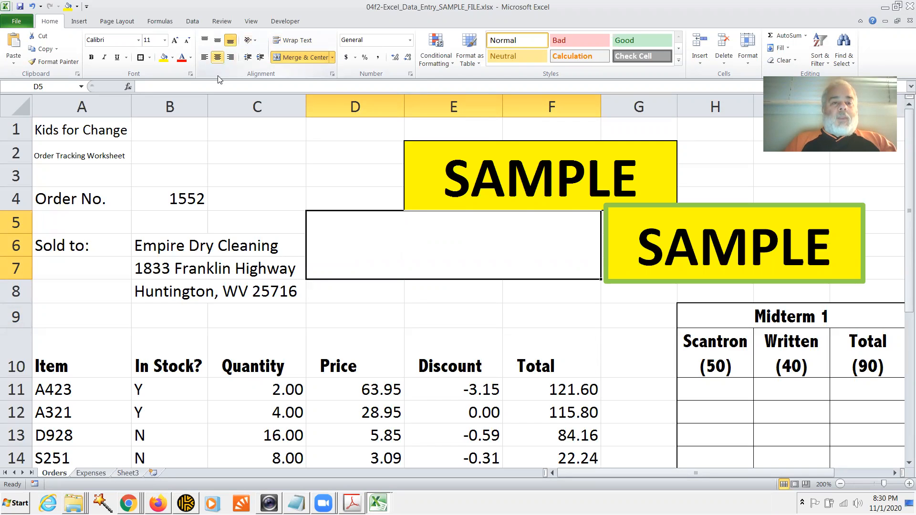
click(218, 41)
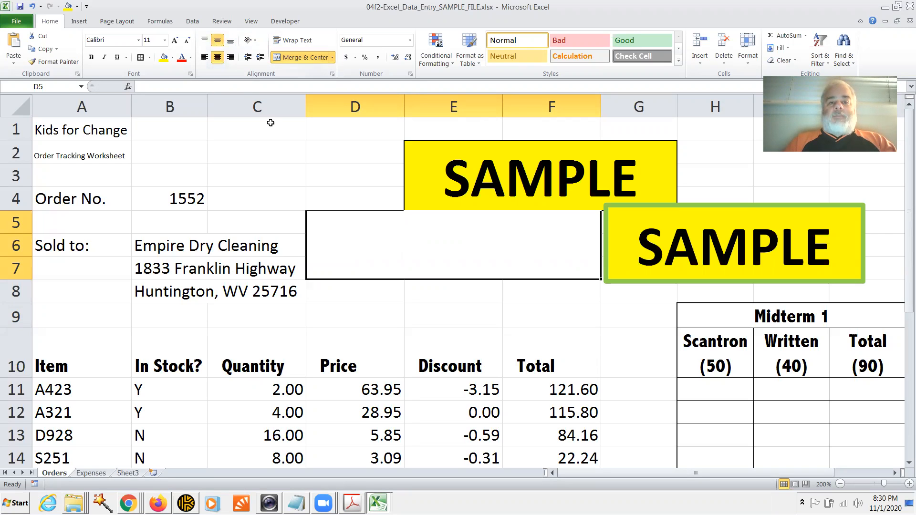
Merge and center the range C3:D4, and middle-align the merged cell vertically
drag(277, 178, 331, 190)
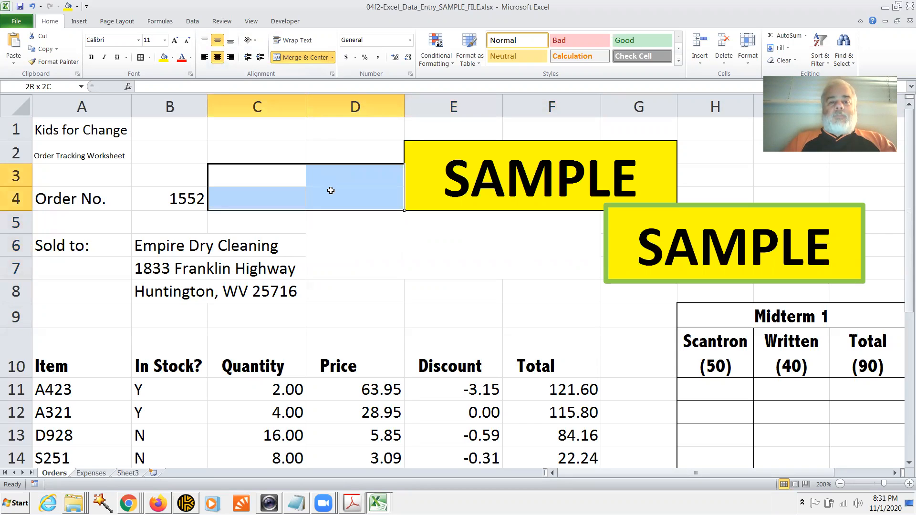
click(302, 57)
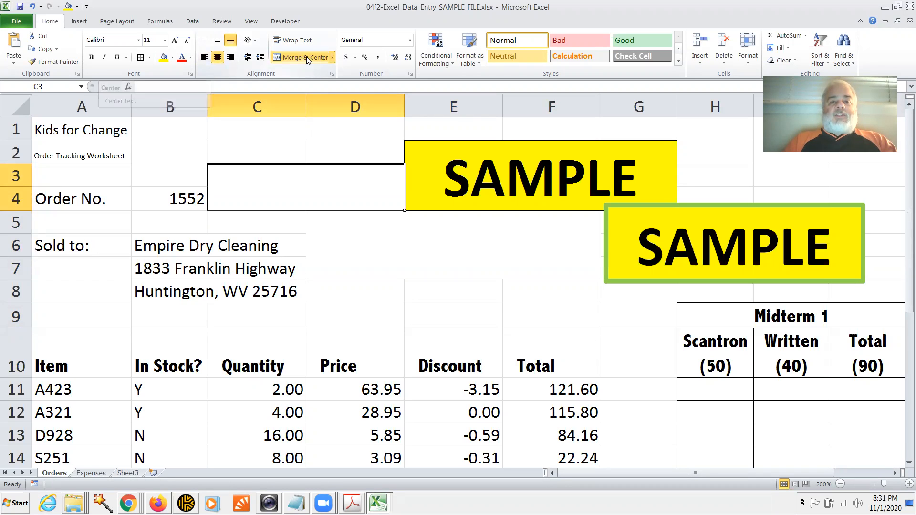
click(217, 43)
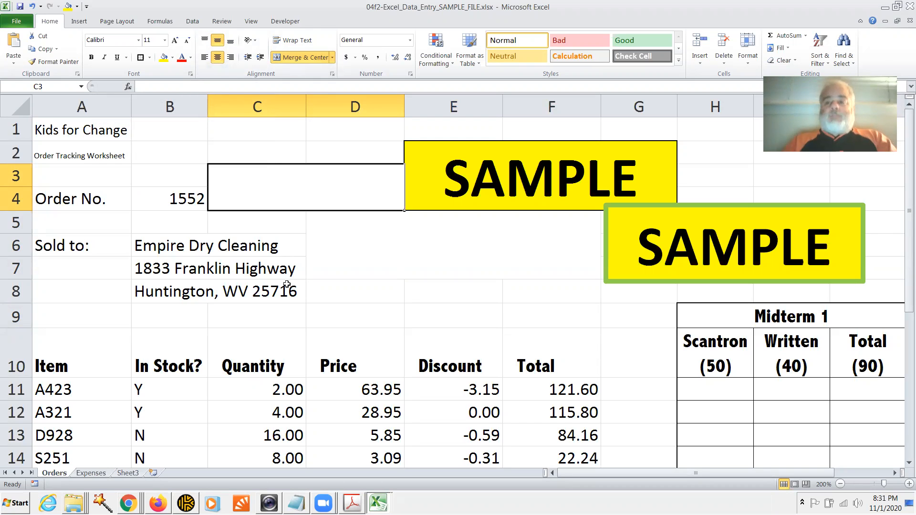
Switch to the PDF slides in Acrobat, view page 9 on Number Formatting, and return to the Excel workbook
key(alt+Tab)
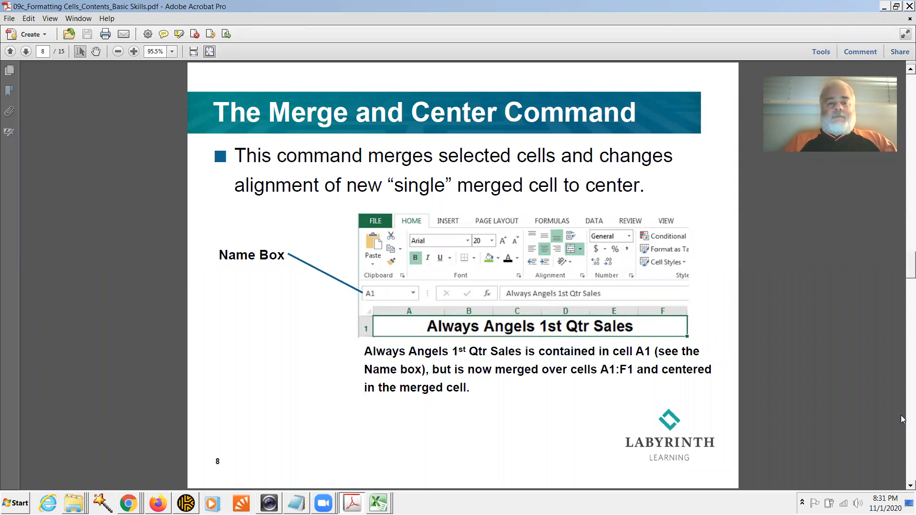
scroll(901, 419, down, 1)
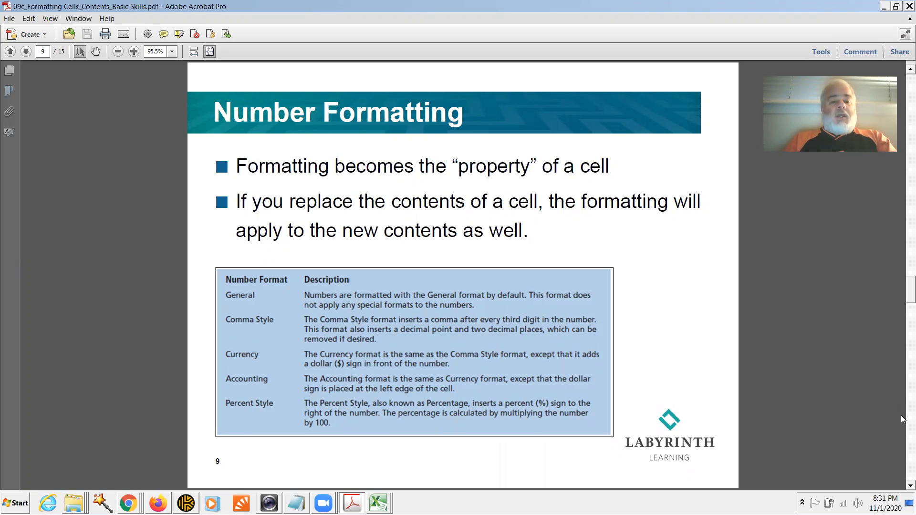
key(alt+Tab)
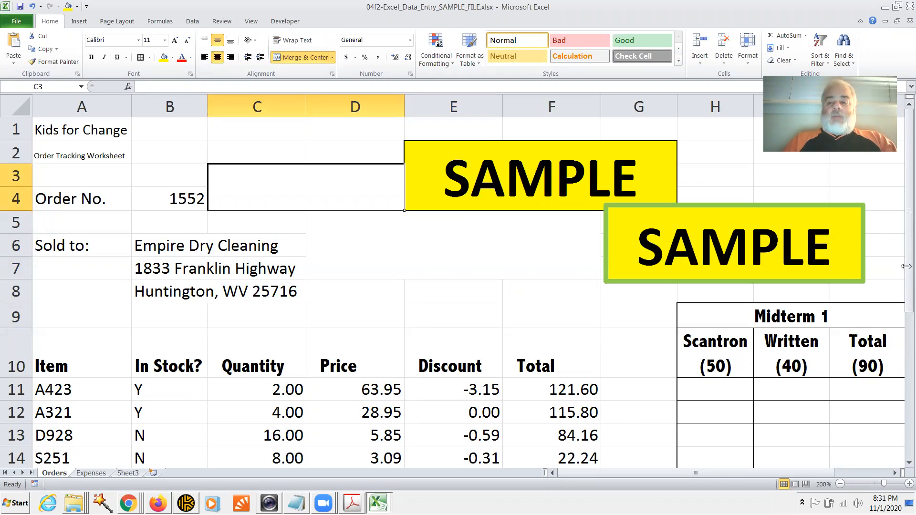
Format the Quantity values in C11:C15 as Number with 0 decimal places
scroll(451, 300, down, 2)
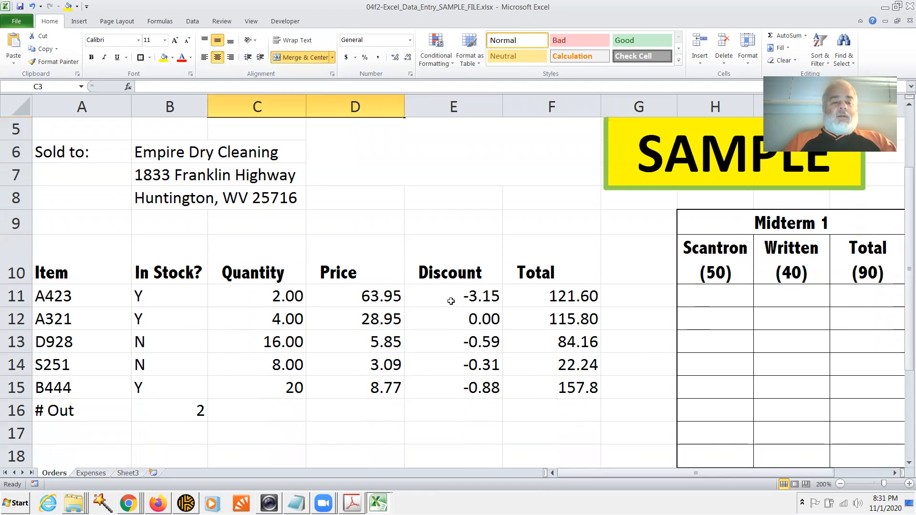
drag(279, 296, 285, 389)
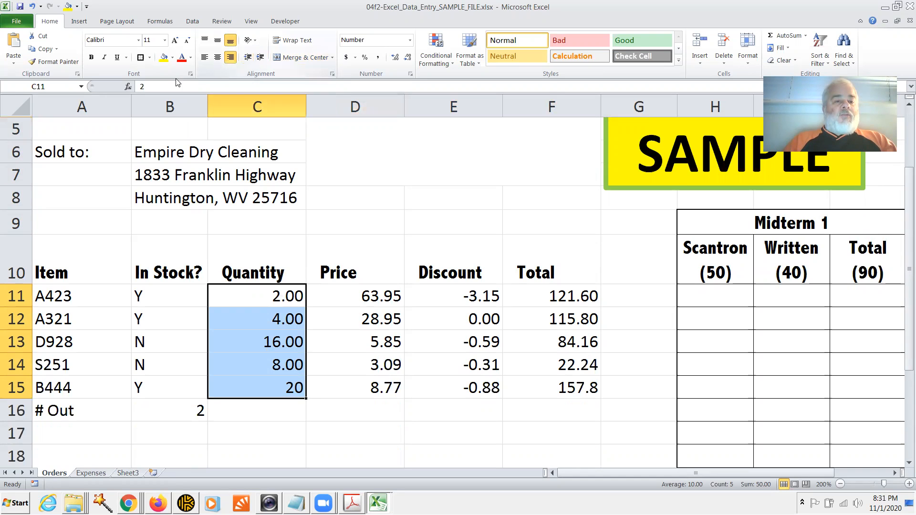
click(190, 74)
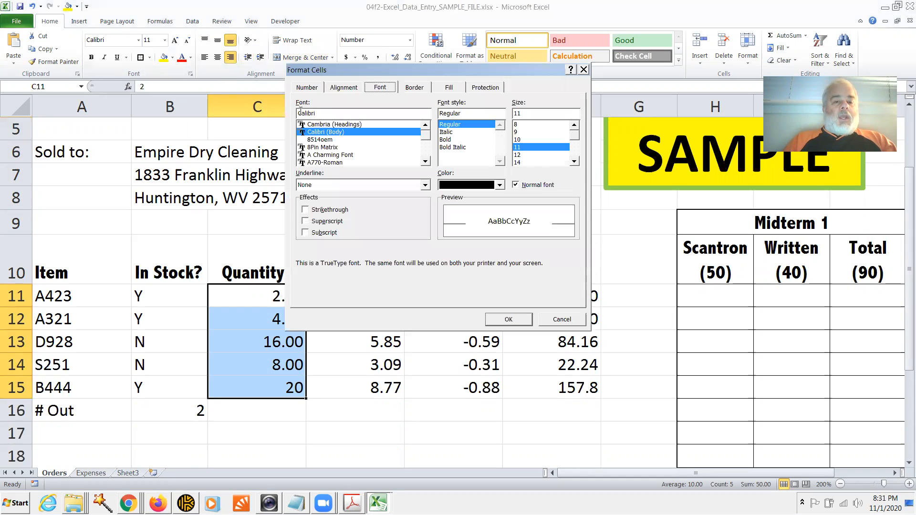
click(308, 88)
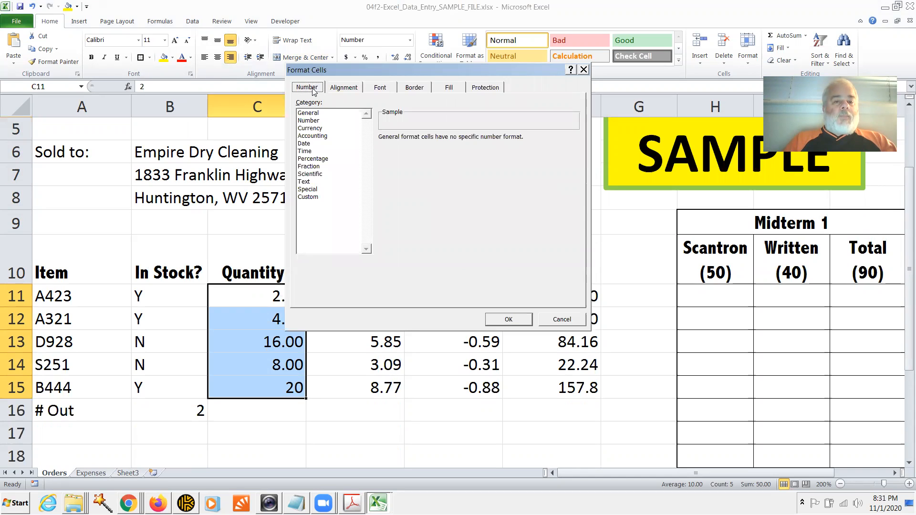
click(314, 120)
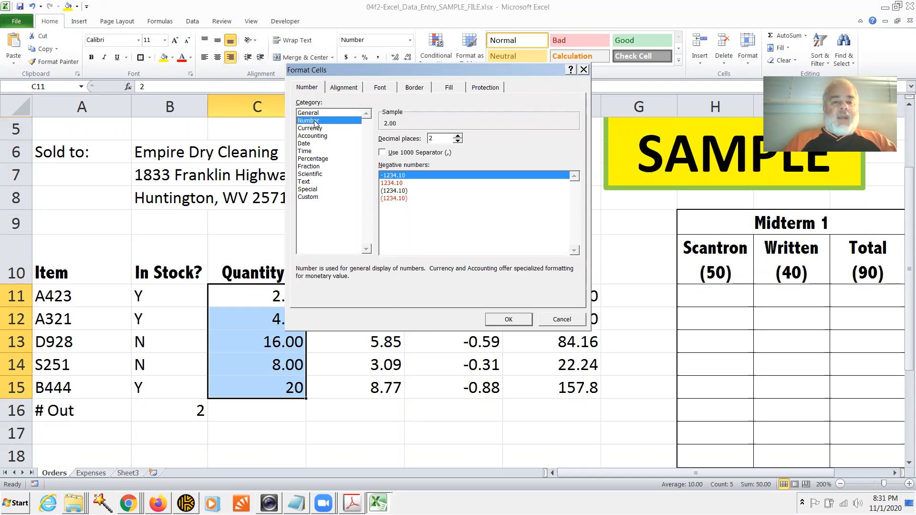
click(459, 140)
click(458, 140)
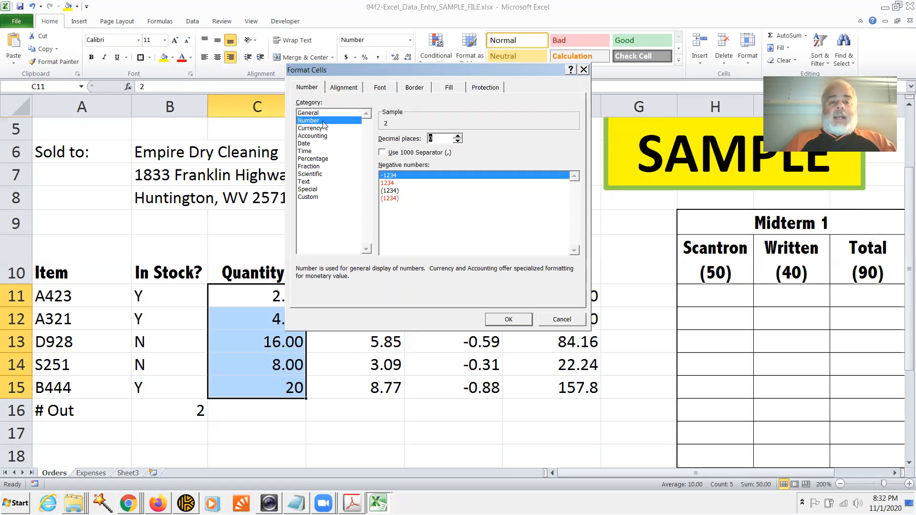
click(506, 320)
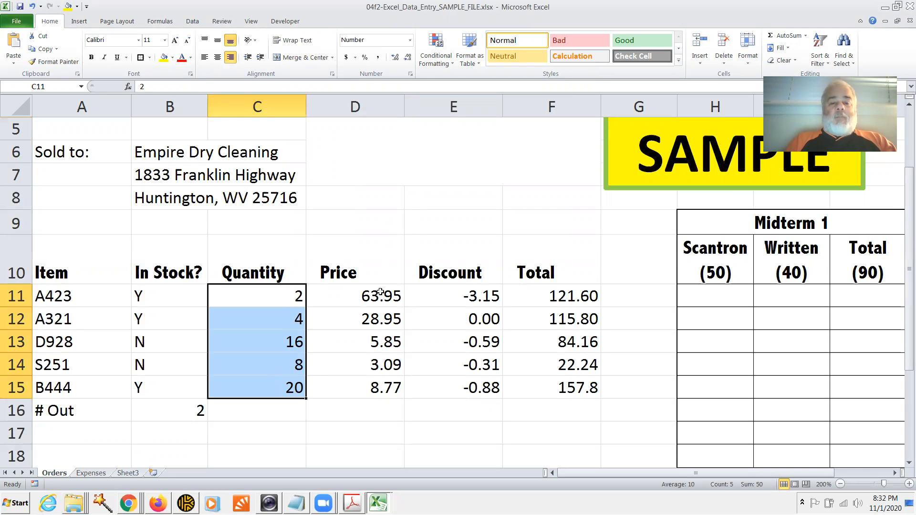
Choose the Currency category in Format Cells for the Price values in D11:D15, and move the dialog off the price column
drag(380, 293, 381, 385)
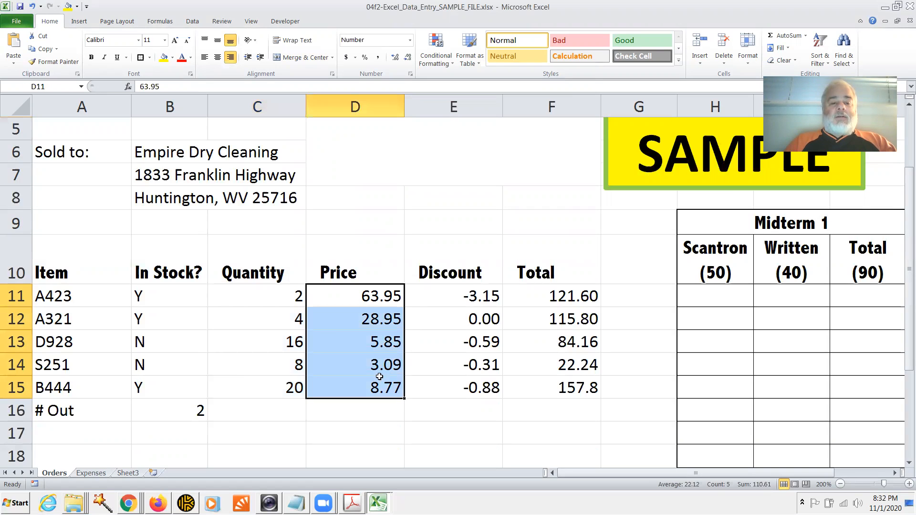
click(190, 74)
click(307, 87)
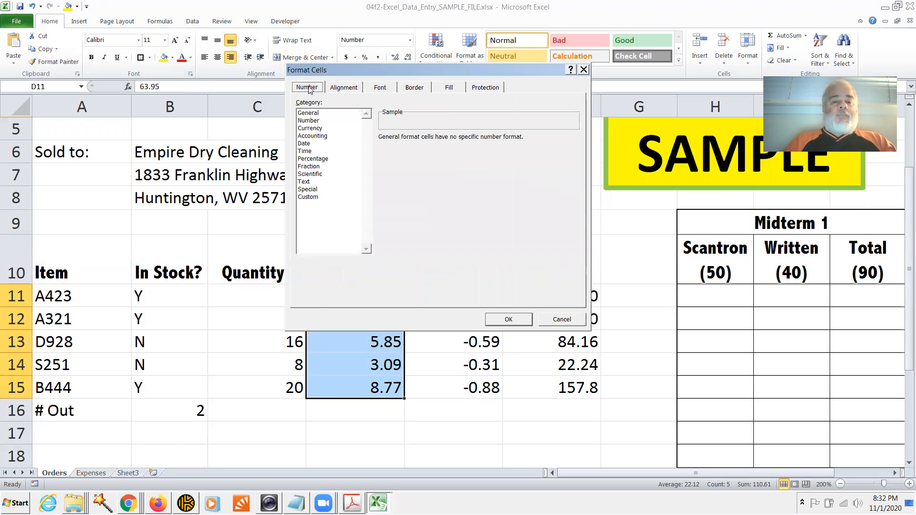
click(322, 129)
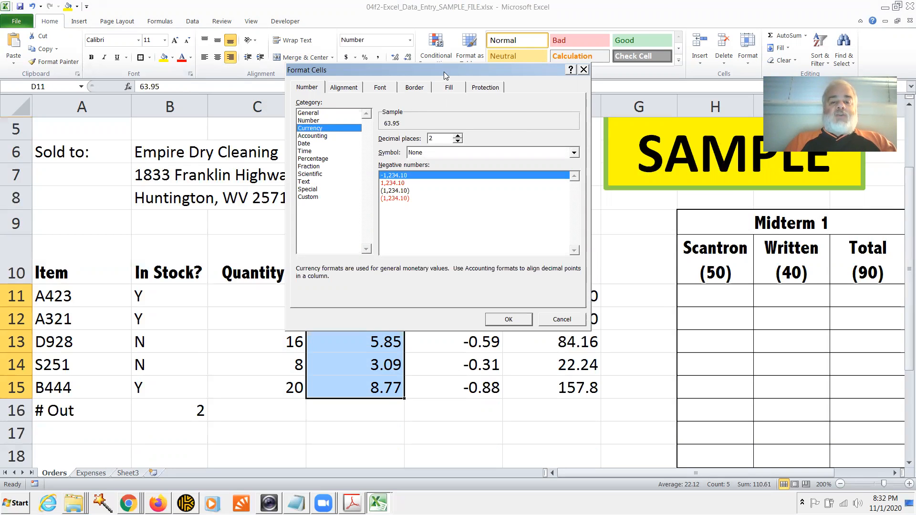
drag(444, 72, 602, 68)
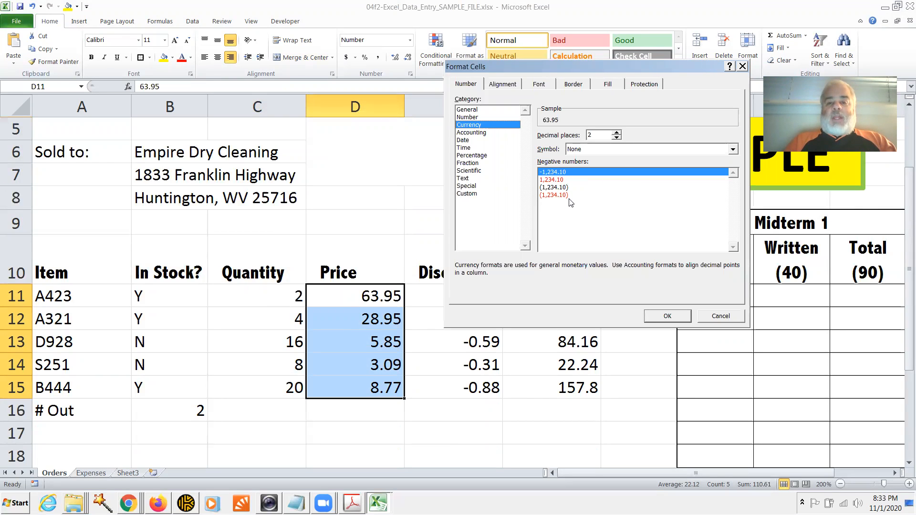
Set the currency symbol for the Price values in D11:D15 to € Dutch (Netherlands) and apply the format
click(732, 152)
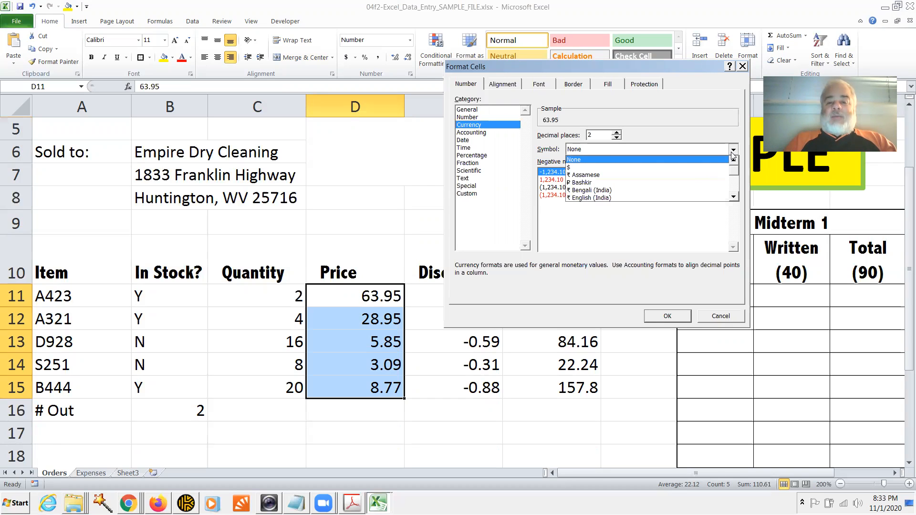
scroll(712, 172, down, 6)
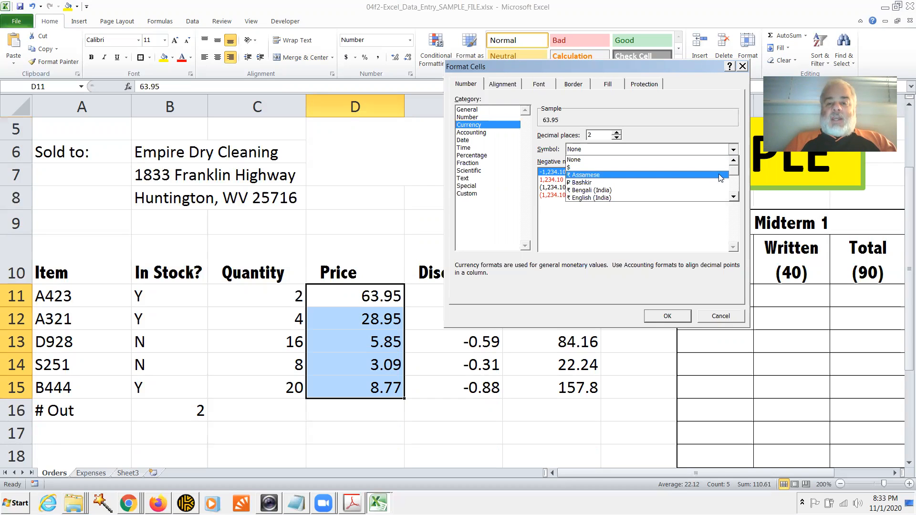
scroll(737, 187, down, 6)
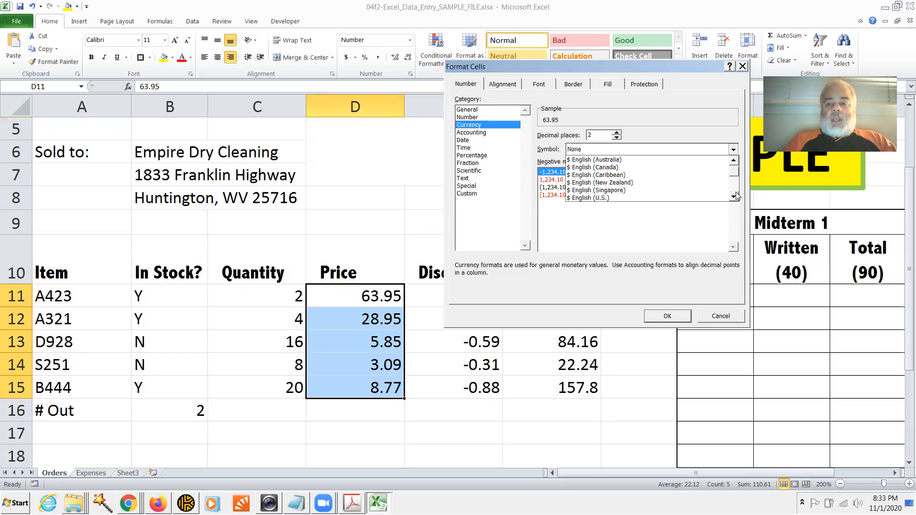
scroll(735, 191, down, 8)
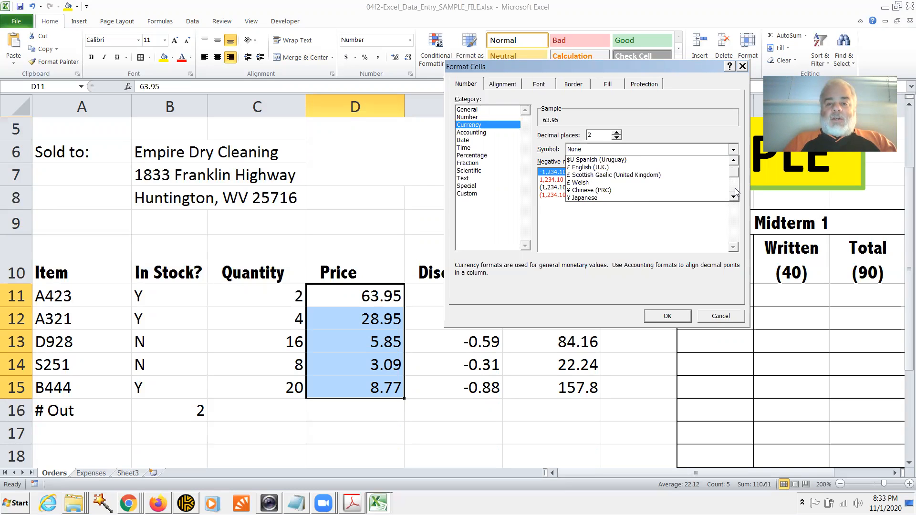
drag(735, 177, 735, 165)
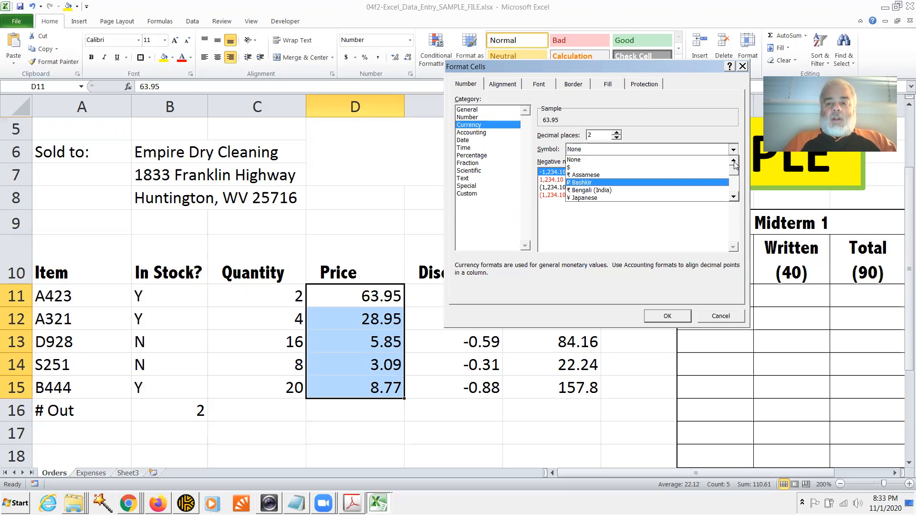
scroll(735, 185, down, 2)
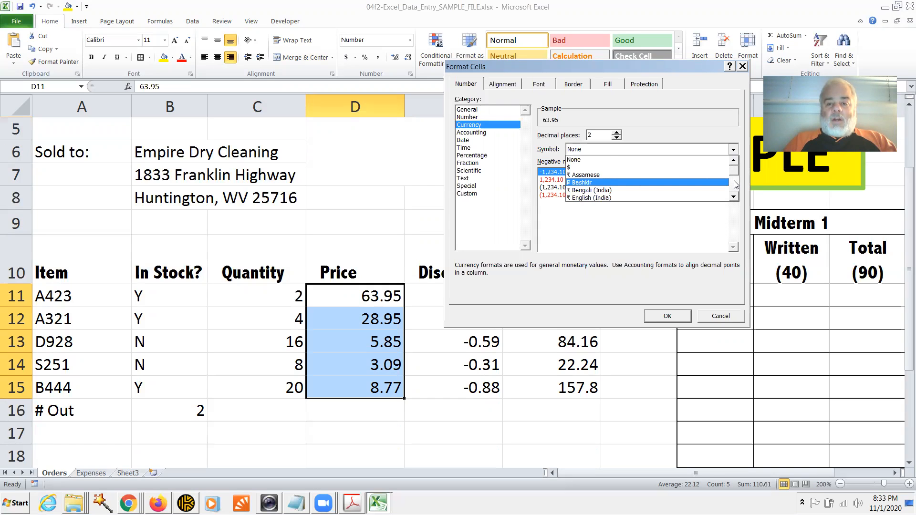
scroll(735, 184, down, 3)
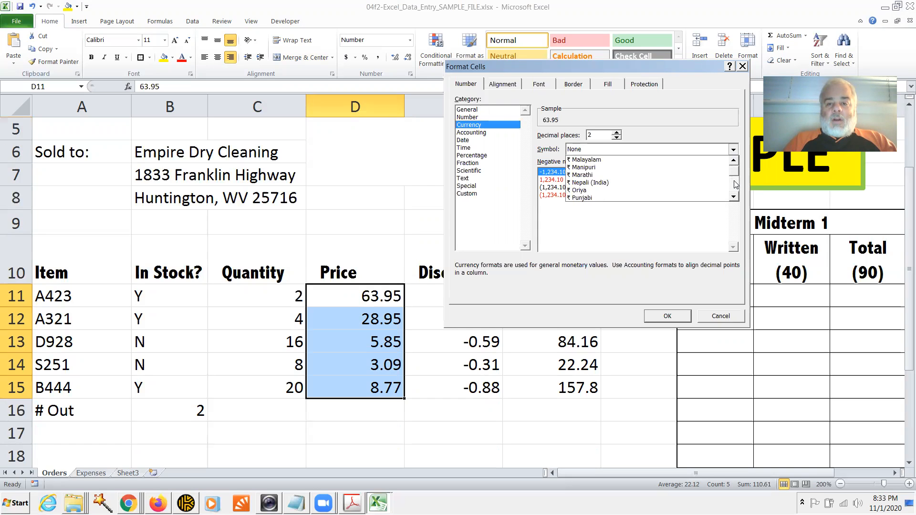
click(735, 185)
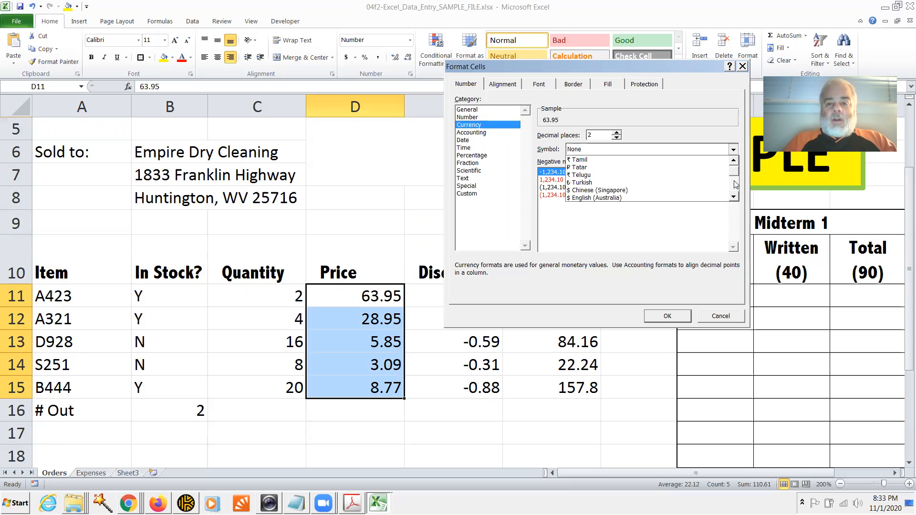
click(735, 185)
click(734, 187)
click(734, 190)
click(735, 191)
click(735, 191)
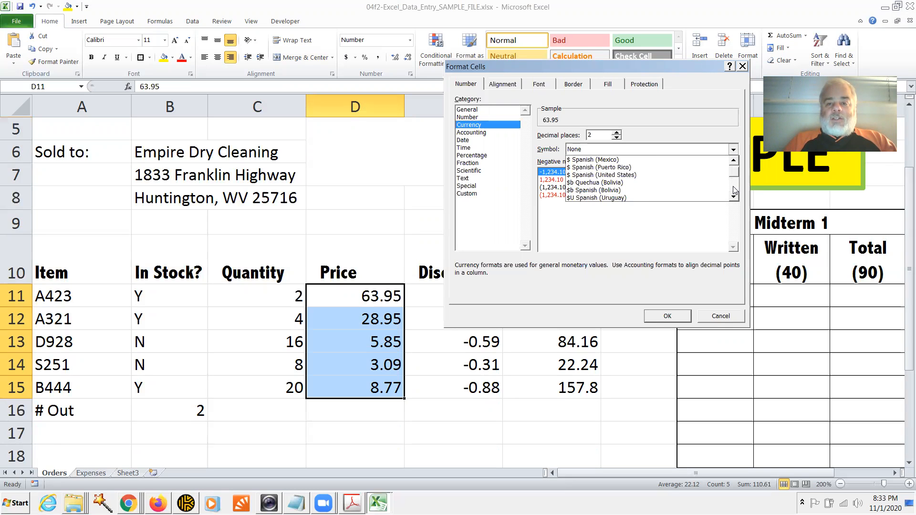
click(734, 190)
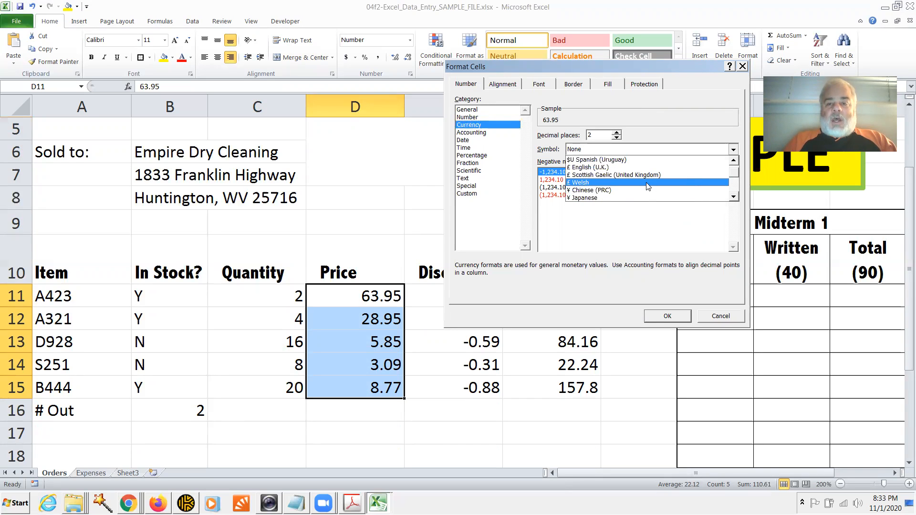
click(736, 191)
click(736, 191)
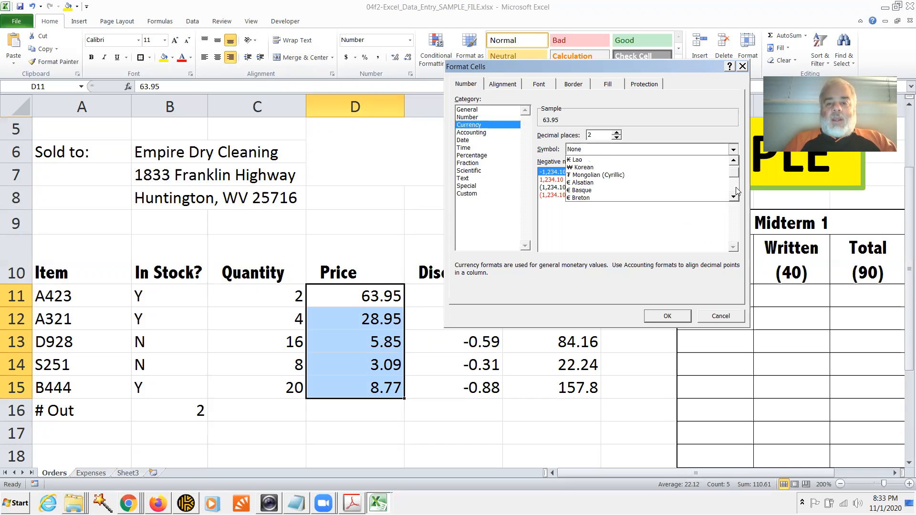
click(736, 191)
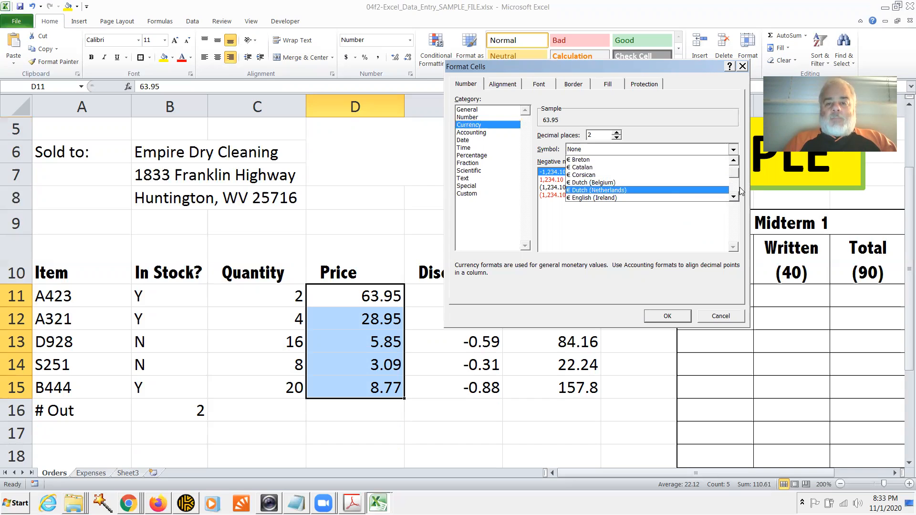
click(624, 191)
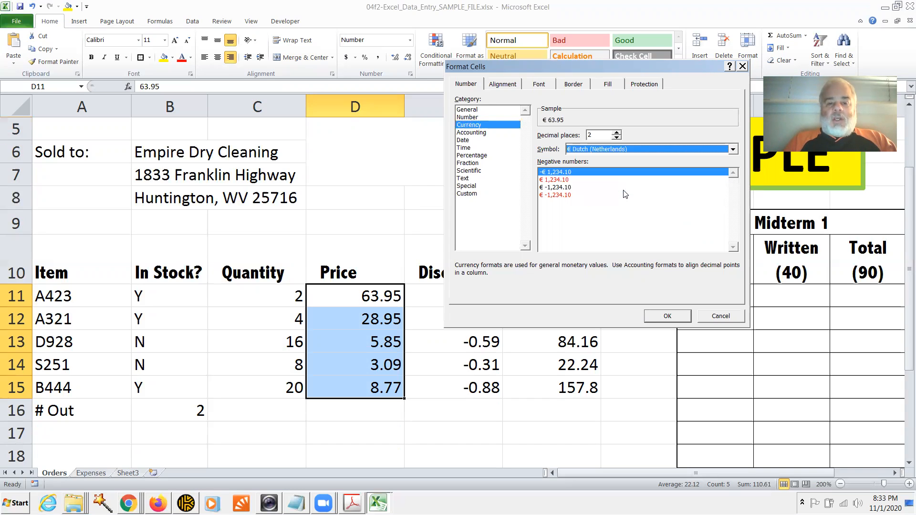
click(673, 317)
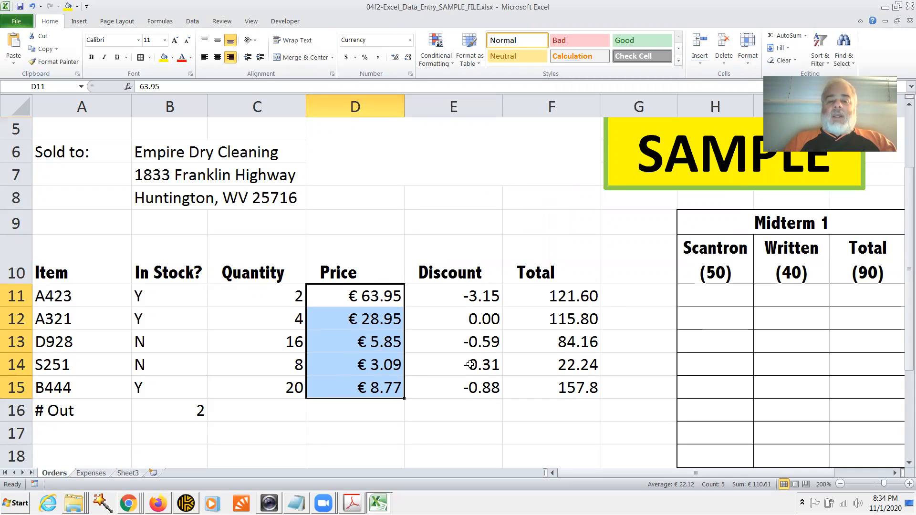
Format the Discount values in E11:E15 as Accounting with 2 decimal places and no symbol
drag(480, 299, 478, 382)
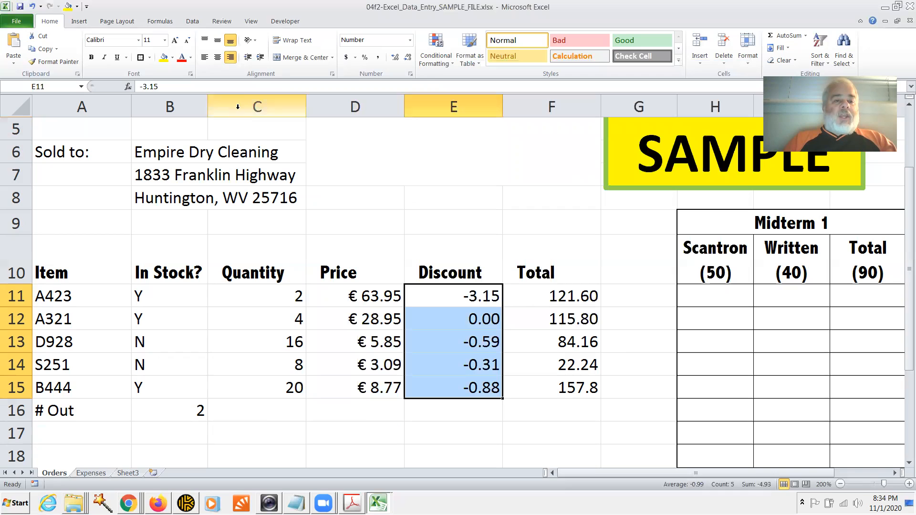
click(191, 74)
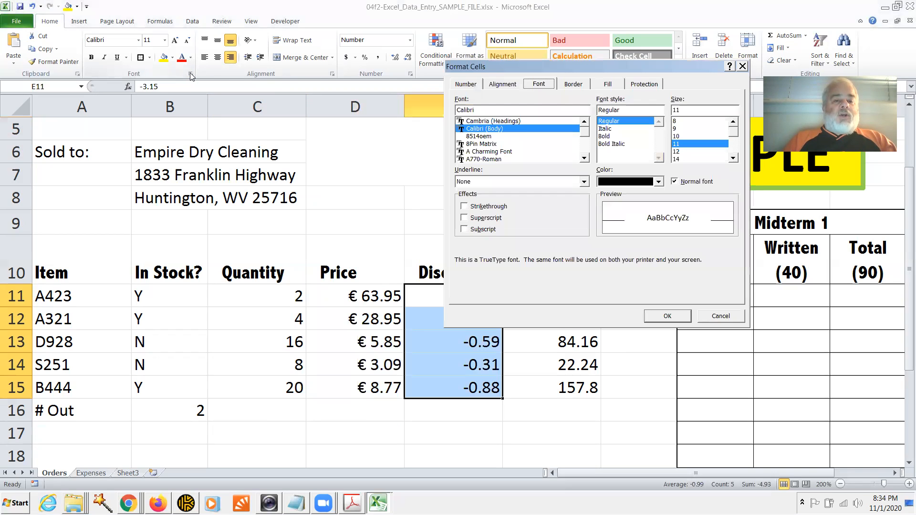
click(466, 84)
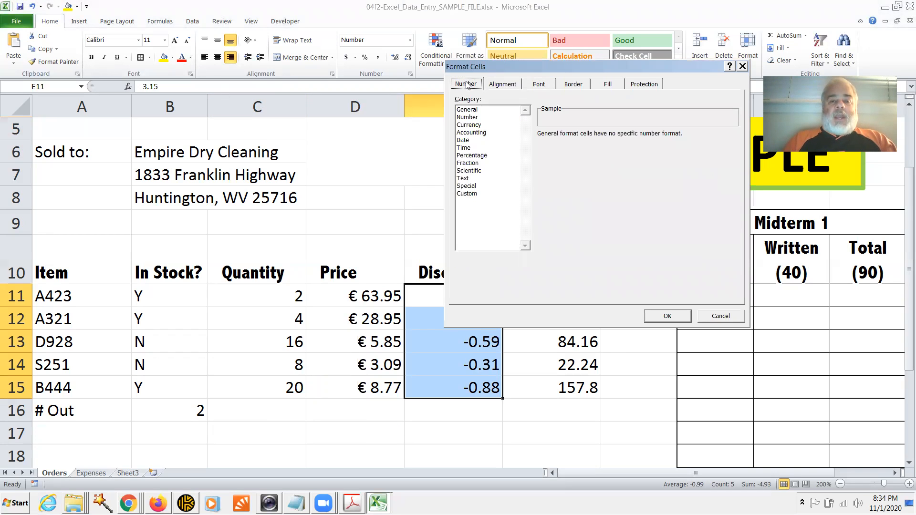
click(485, 132)
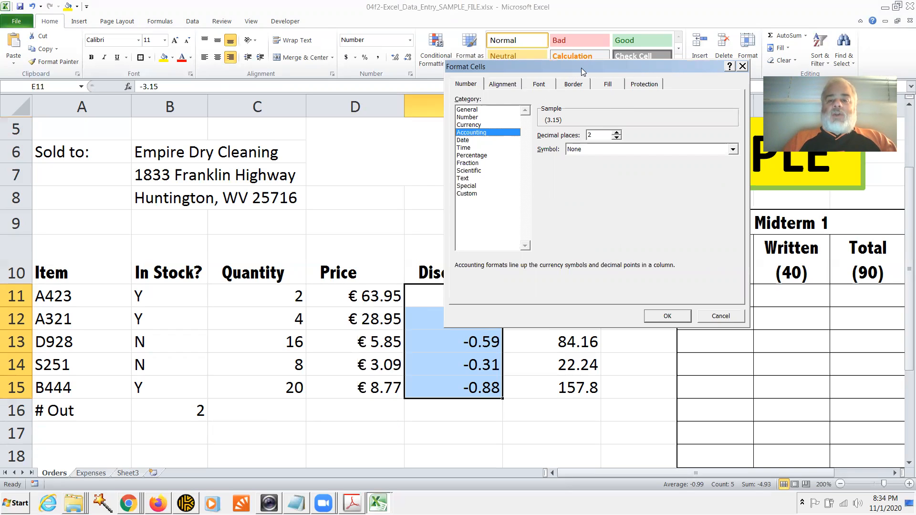
drag(581, 68, 558, 47)
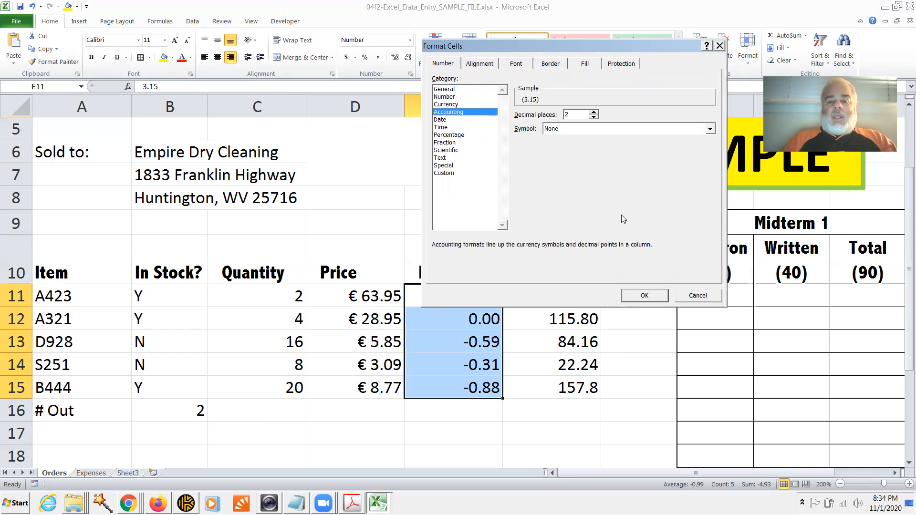
drag(606, 48, 727, 191)
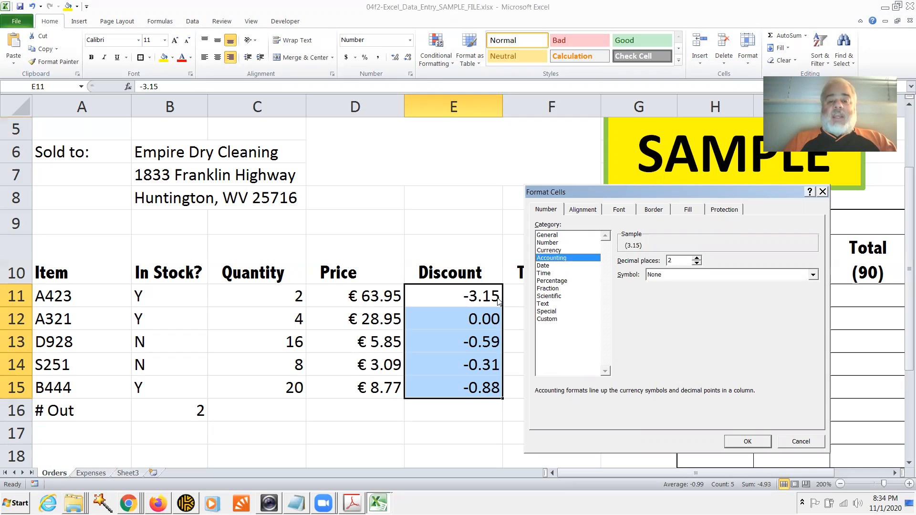
click(748, 441)
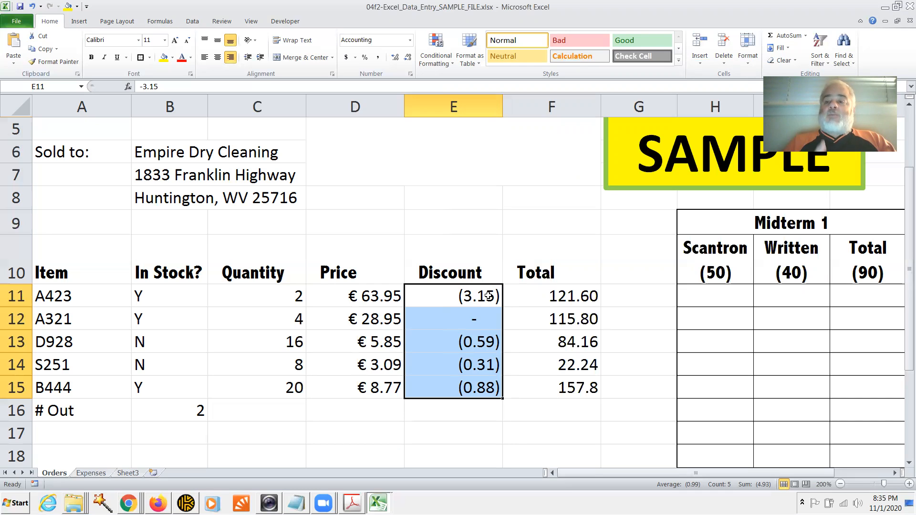
Check the zero discount in E12, and enter 0 as item S251's discount in E14
click(461, 323)
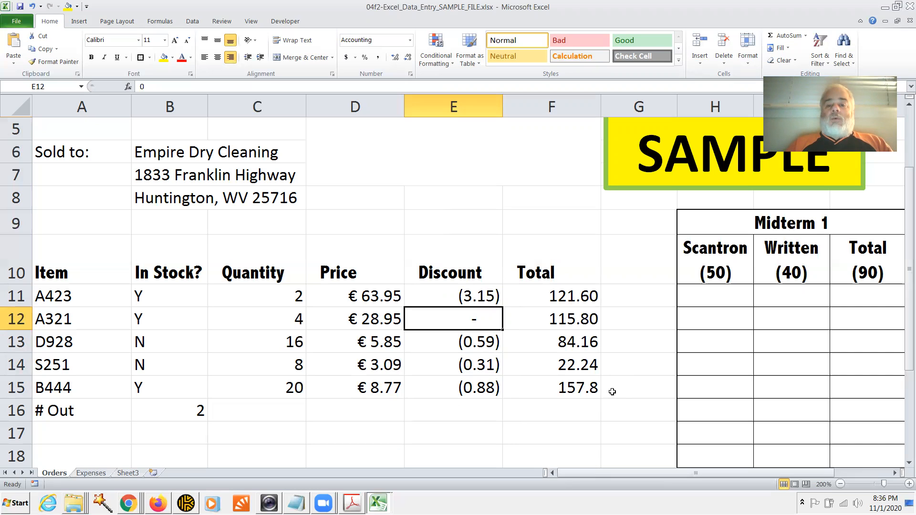
click(474, 370)
text(0)
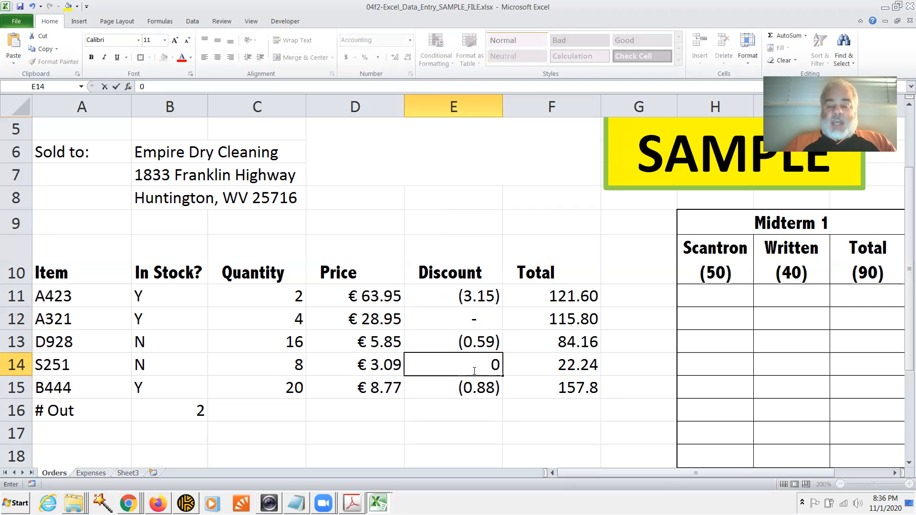
key(Return)
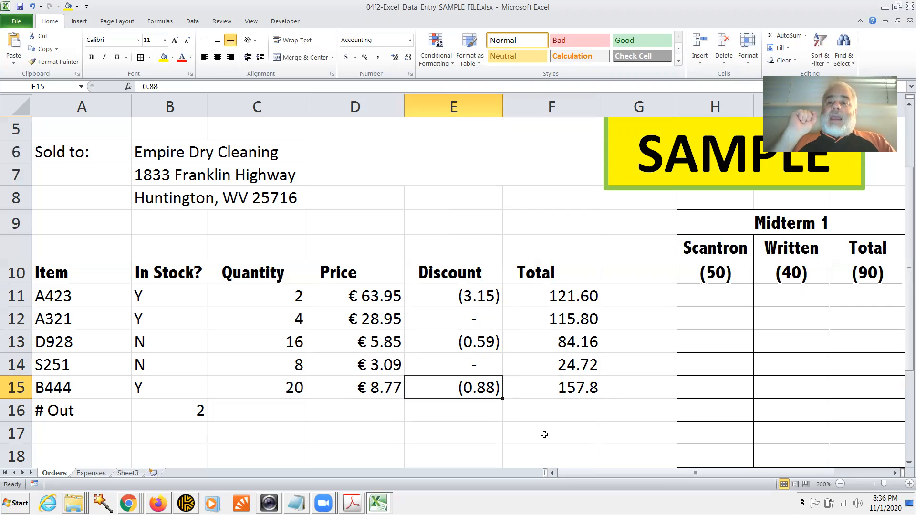
Clear item S251's discount in E14, and restore its value of 0
key(Up)
key(BackSpace)
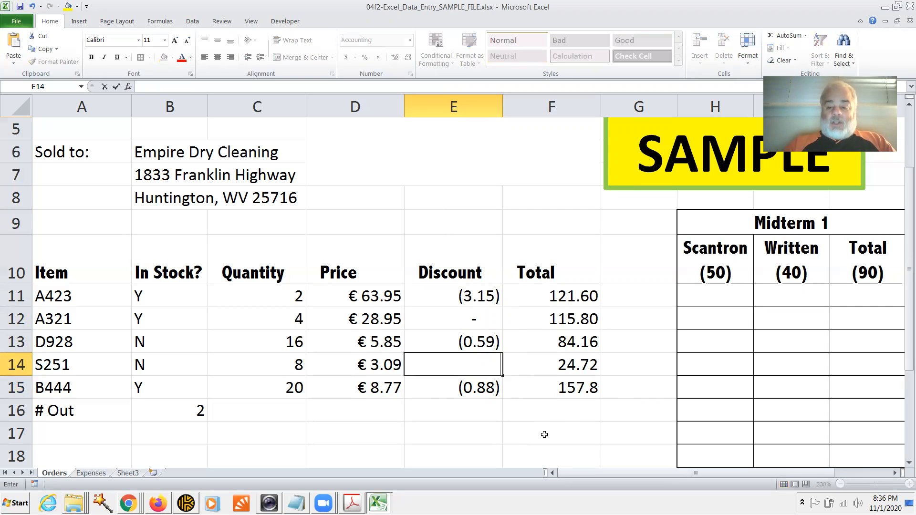
key(Return)
key(Up)
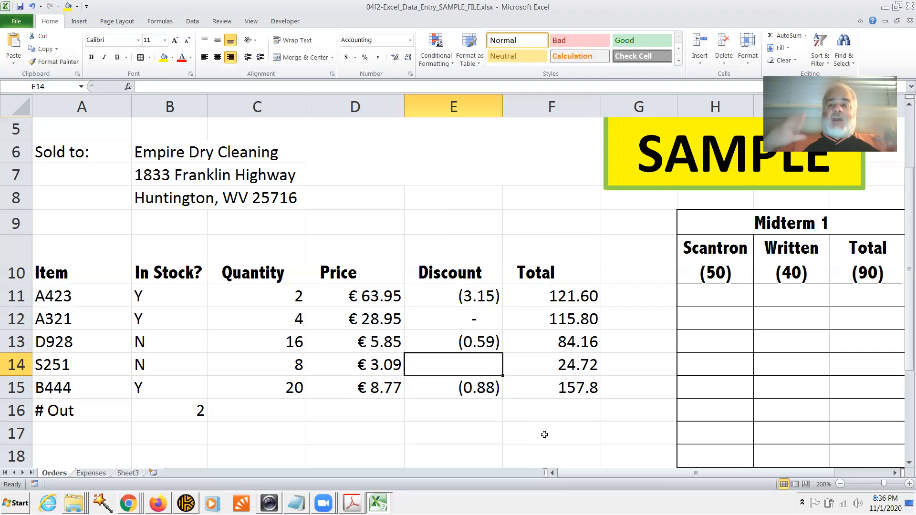
text(0)
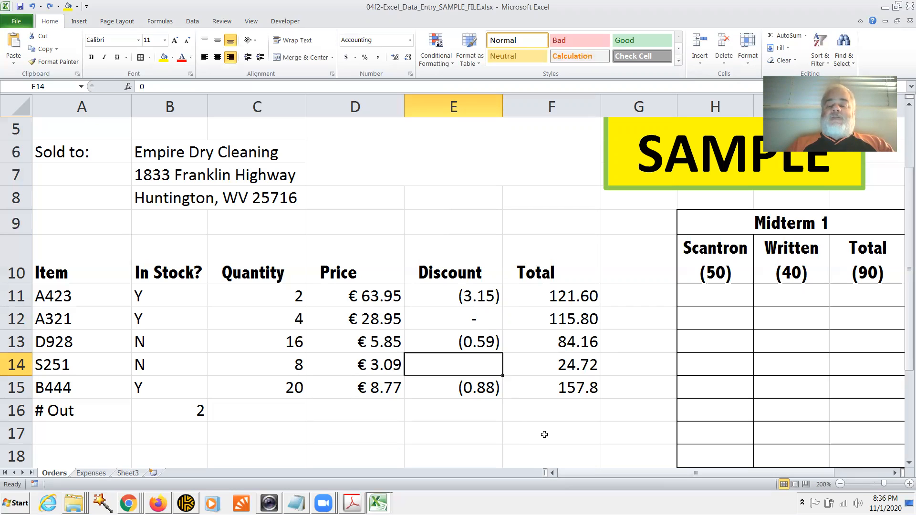
Format the Total values in F11:F15 as Currency with 2 decimal places and the € Alsatian symbol
drag(558, 295, 558, 388)
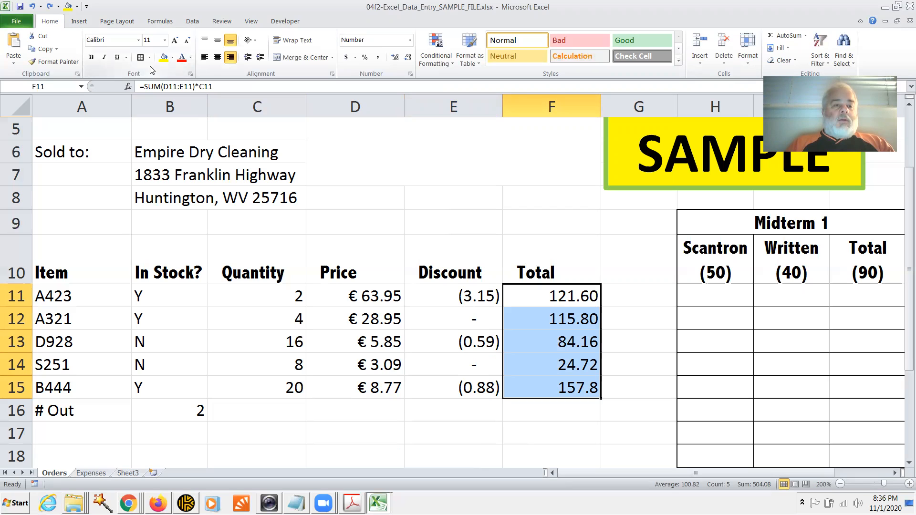
click(190, 74)
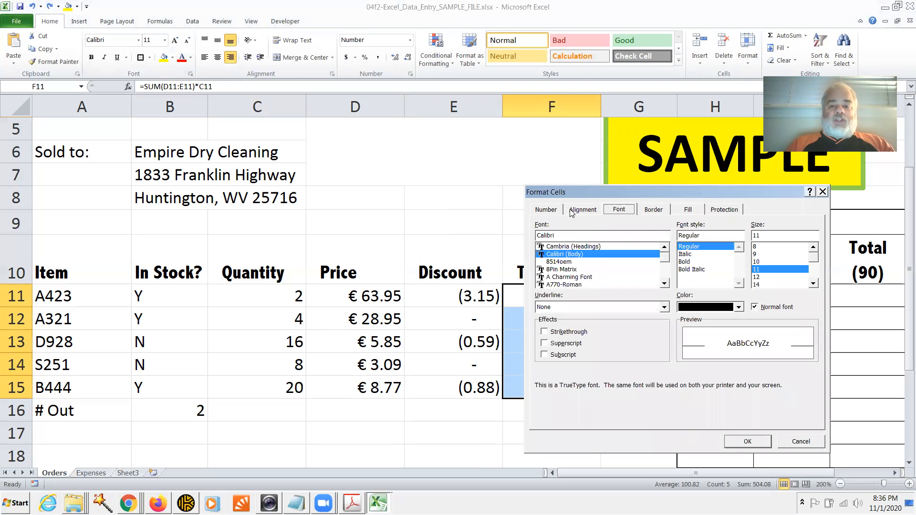
click(555, 211)
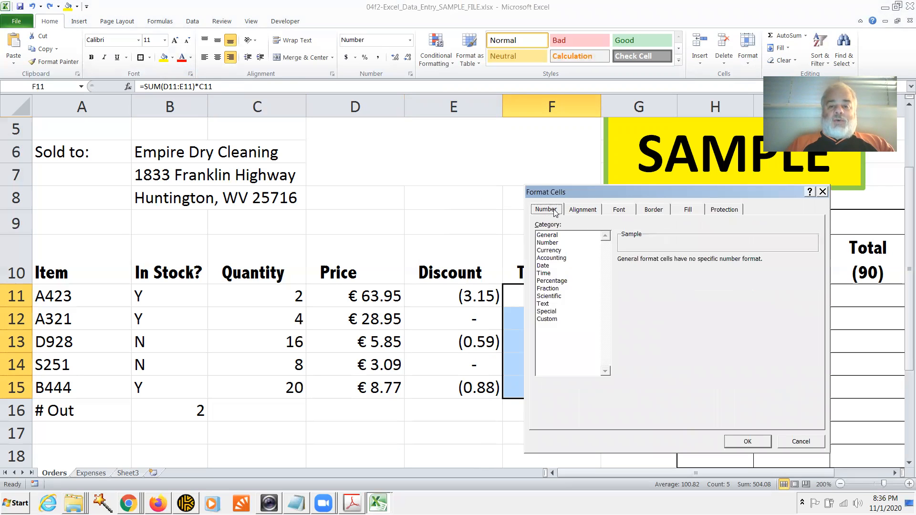
click(557, 250)
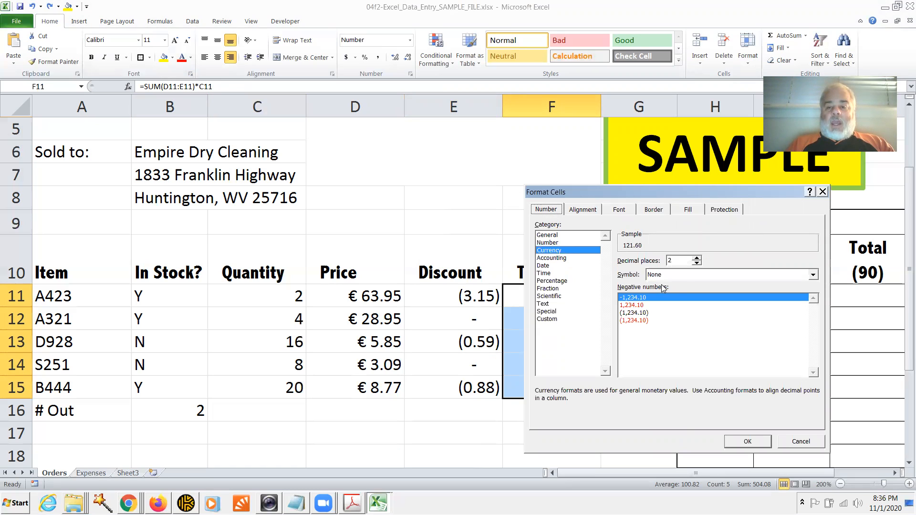
click(687, 276)
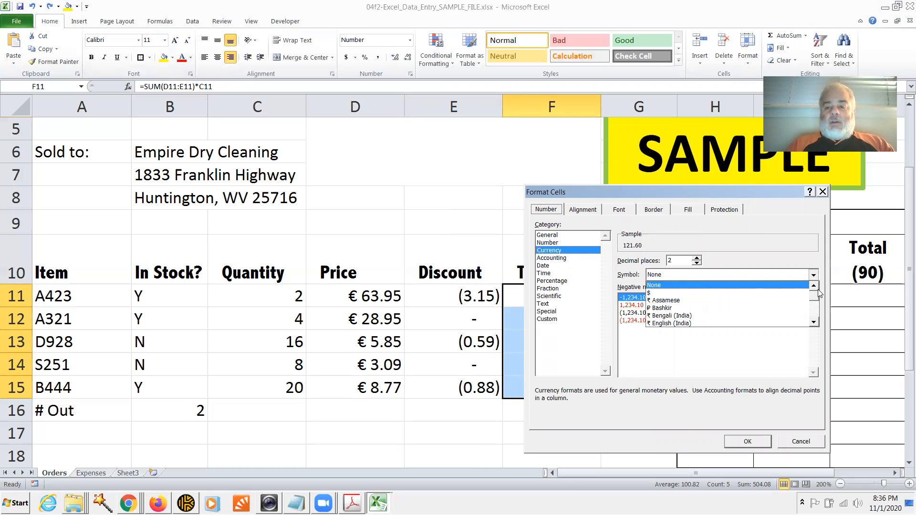
drag(815, 300, 816, 299)
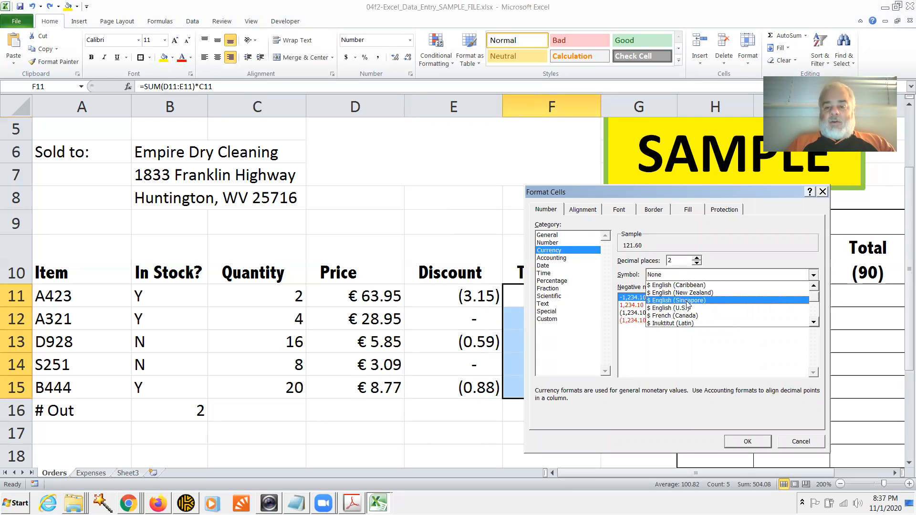
scroll(815, 312, down, 3)
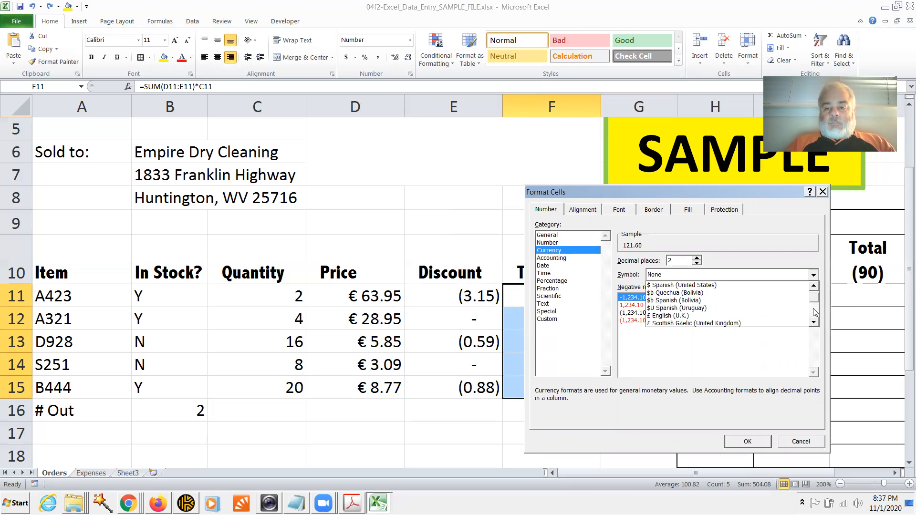
scroll(816, 313, down, 4)
click(815, 313)
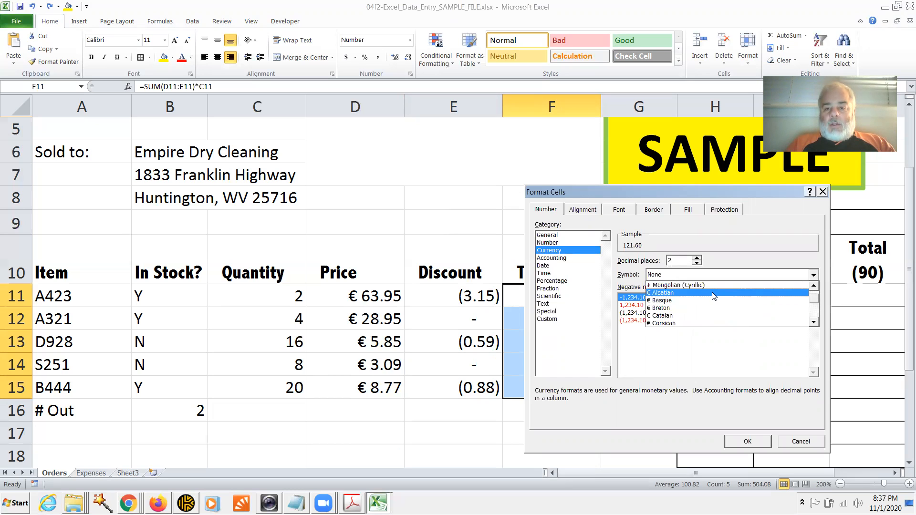
click(714, 296)
click(758, 443)
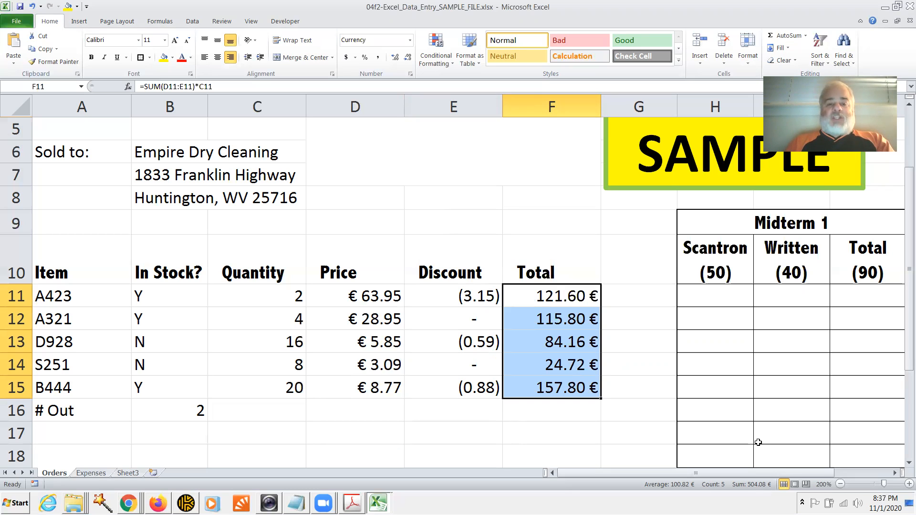
Check the Number Formatting page in Adobe Acrobat, return to Excel, and enter 67988 as item A423's price in D11
key(alt+Tab)
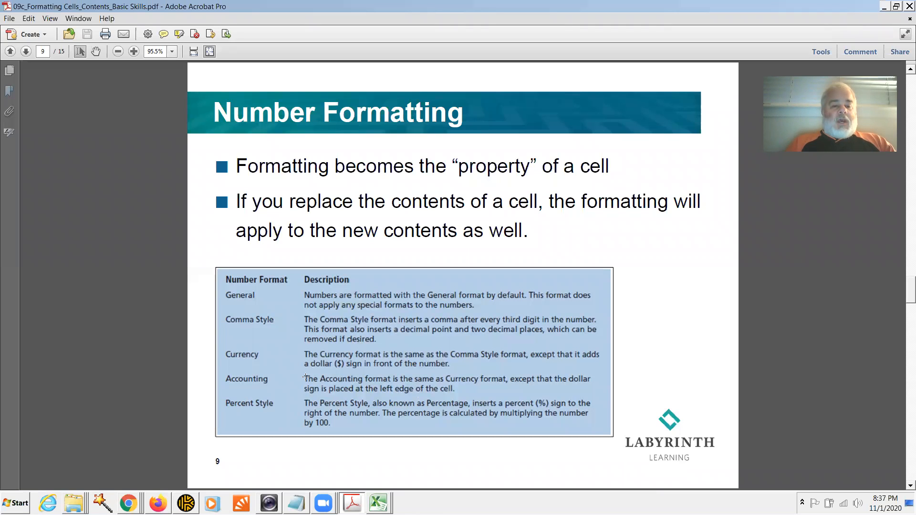
key(alt+Tab)
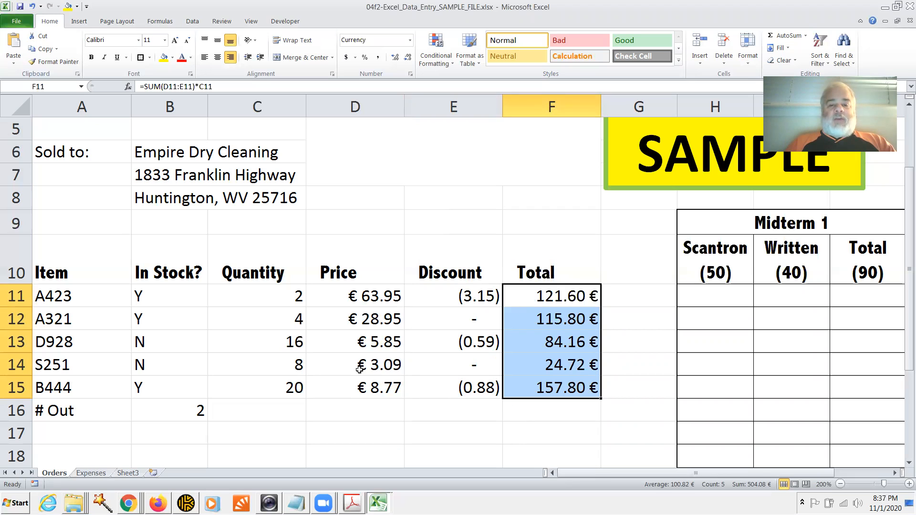
click(363, 297)
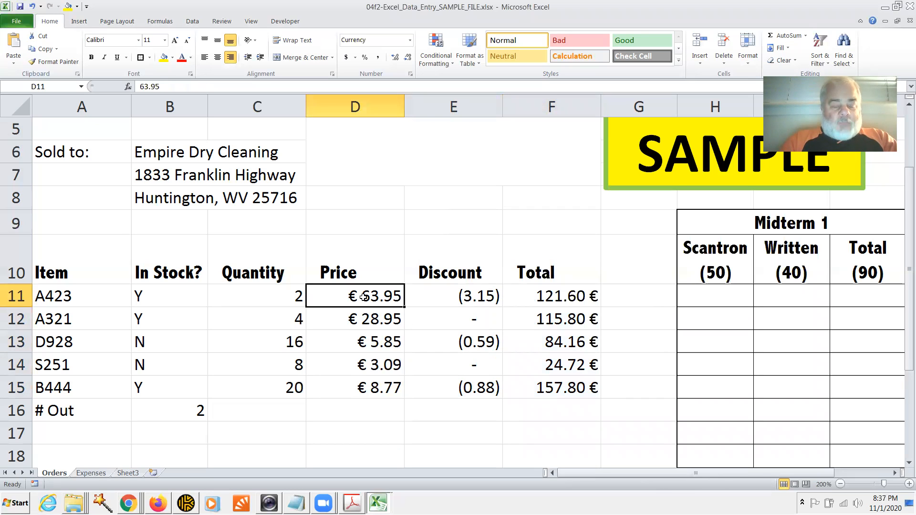
text(6)
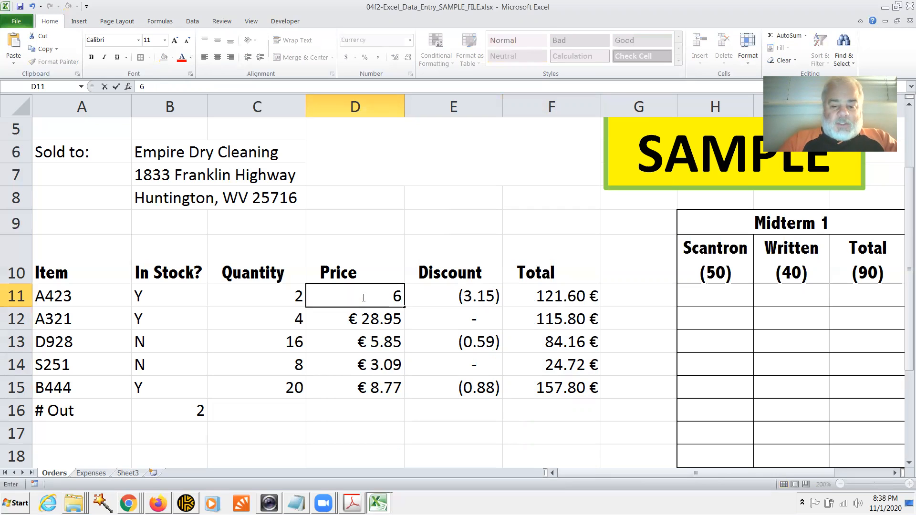
text(7)
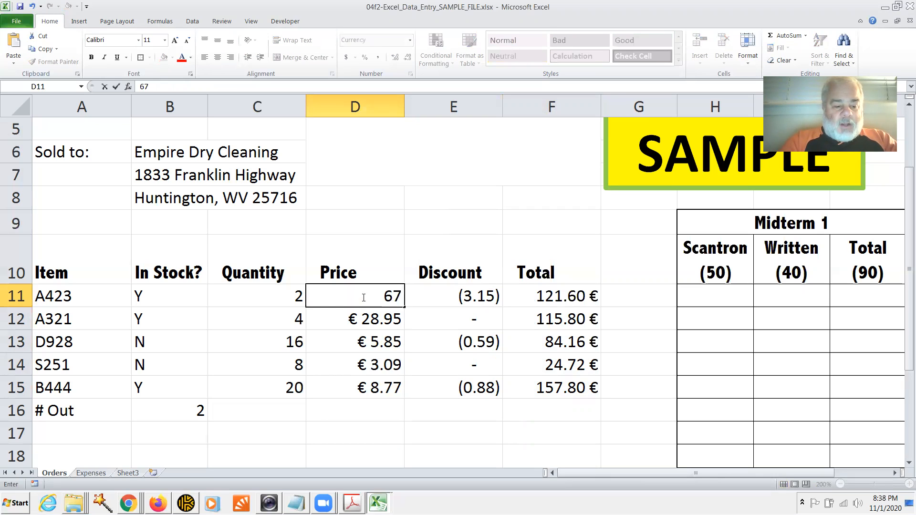
text(988\)
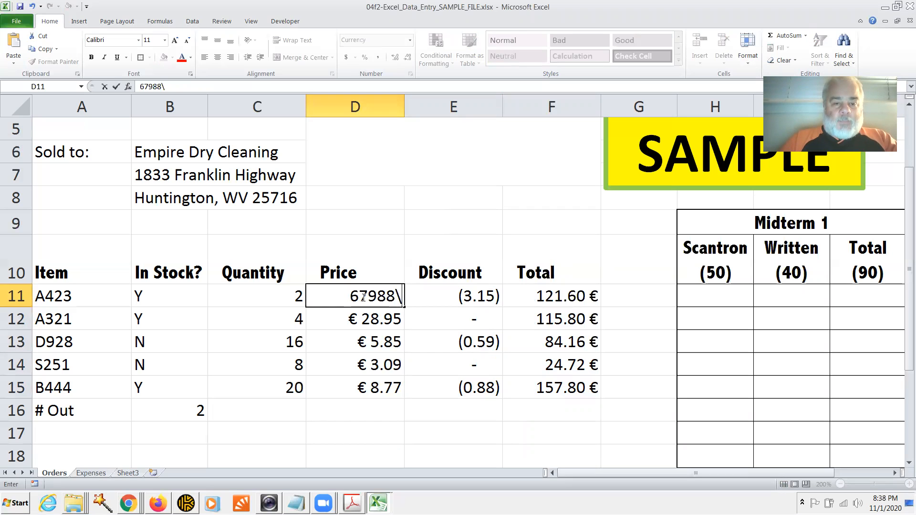
key(BackSpace)
key(Return)
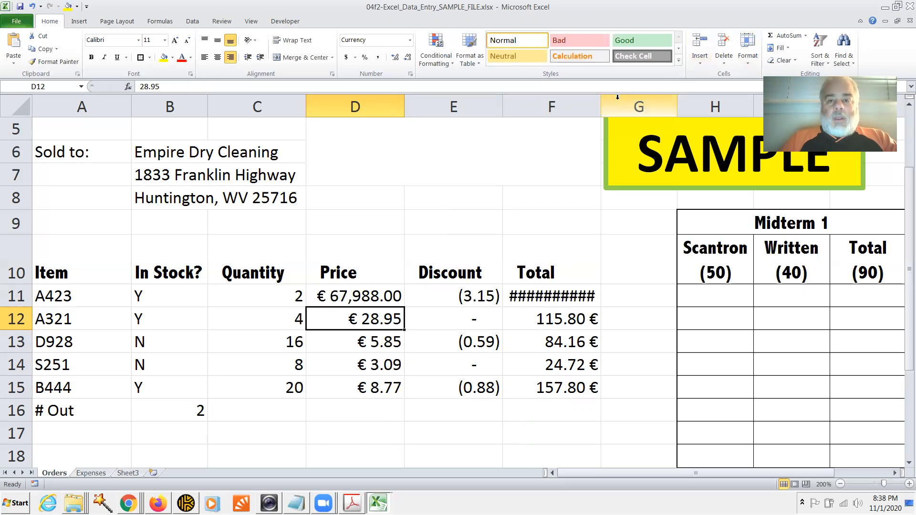
Widen the Total column to fit item A423's total, and check its discount in E11 and formula in F11
drag(602, 105, 636, 105)
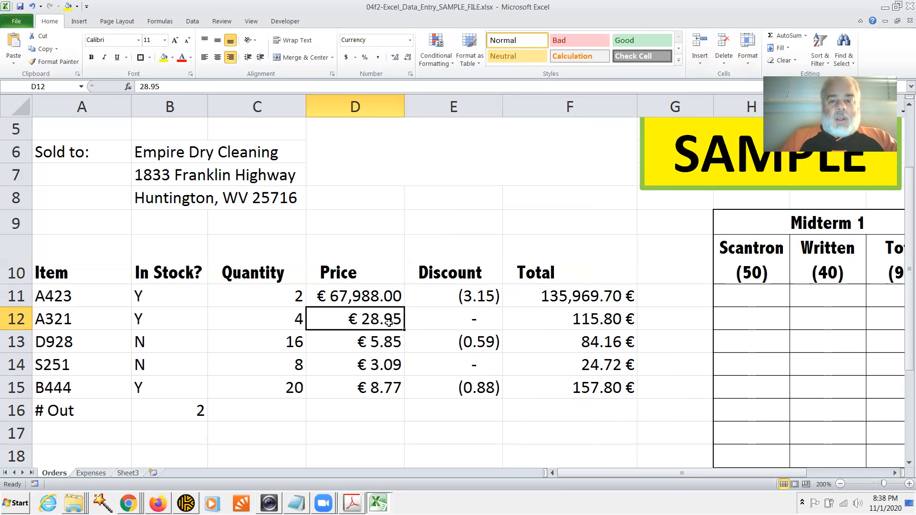
click(471, 300)
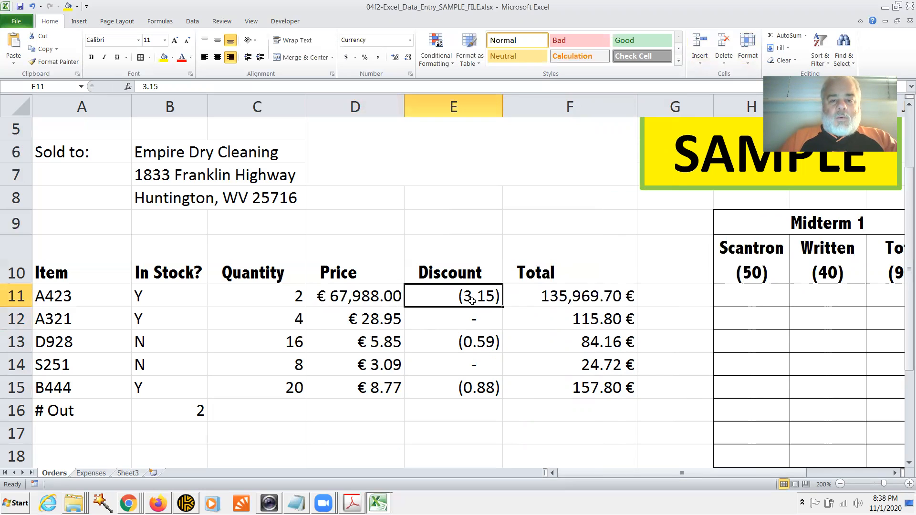
click(545, 299)
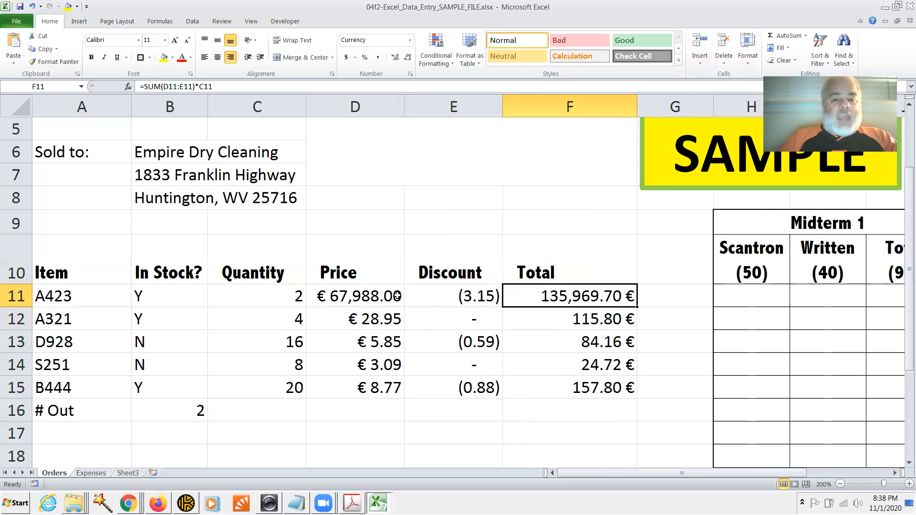
Enter 254225 as item A321's price in D12, and widen the Price column to fit it
click(364, 320)
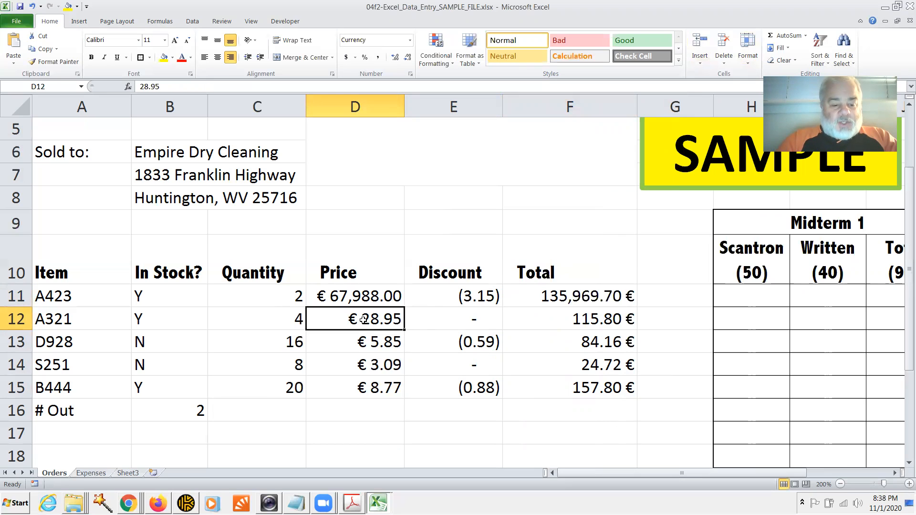
text(2)
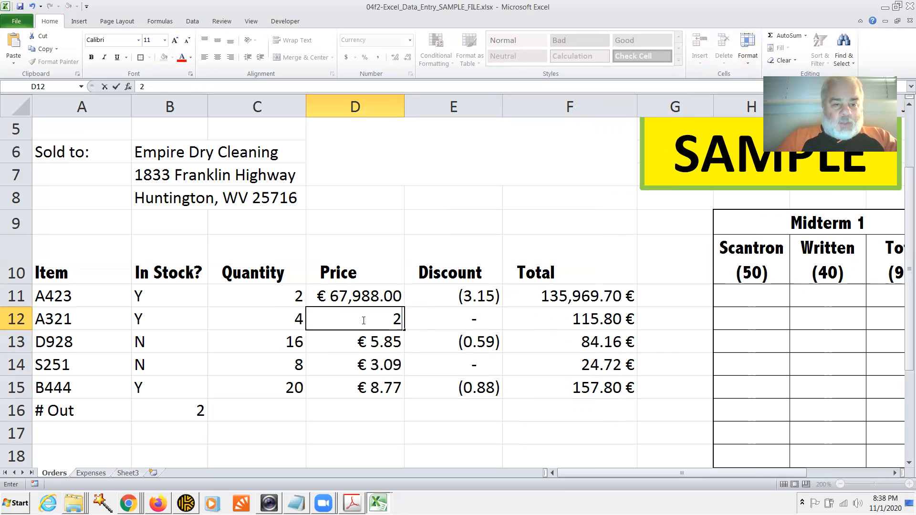
text(54)
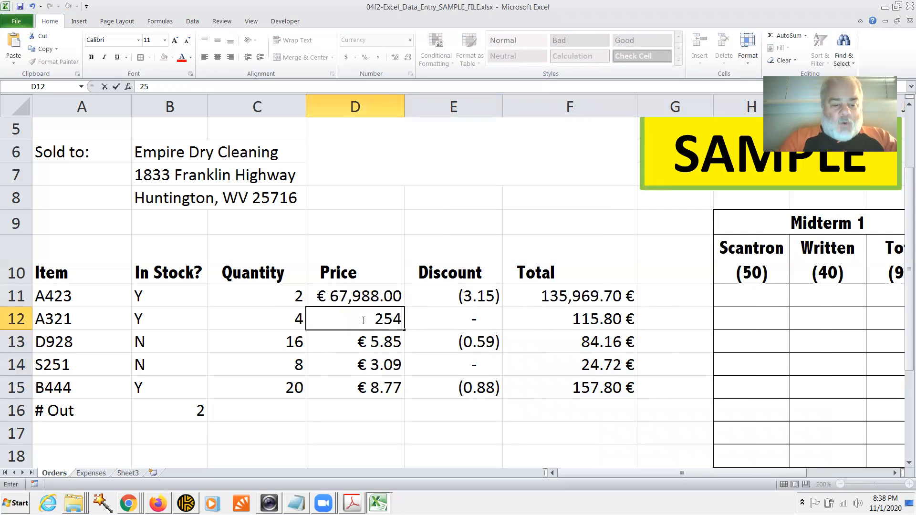
text(225)
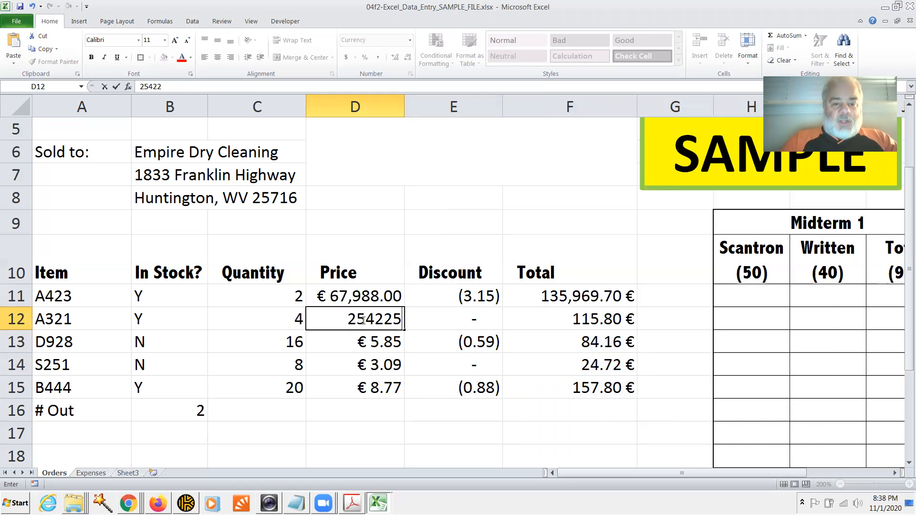
key(Return)
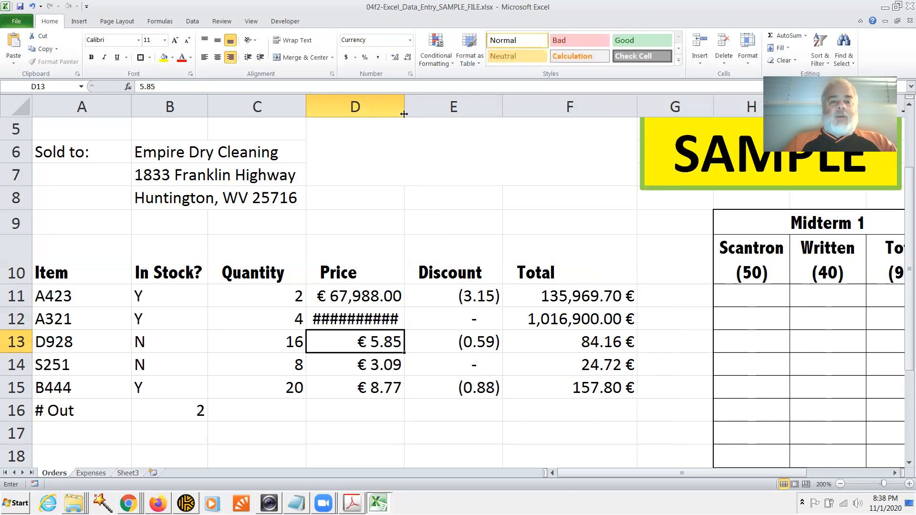
drag(403, 107, 422, 108)
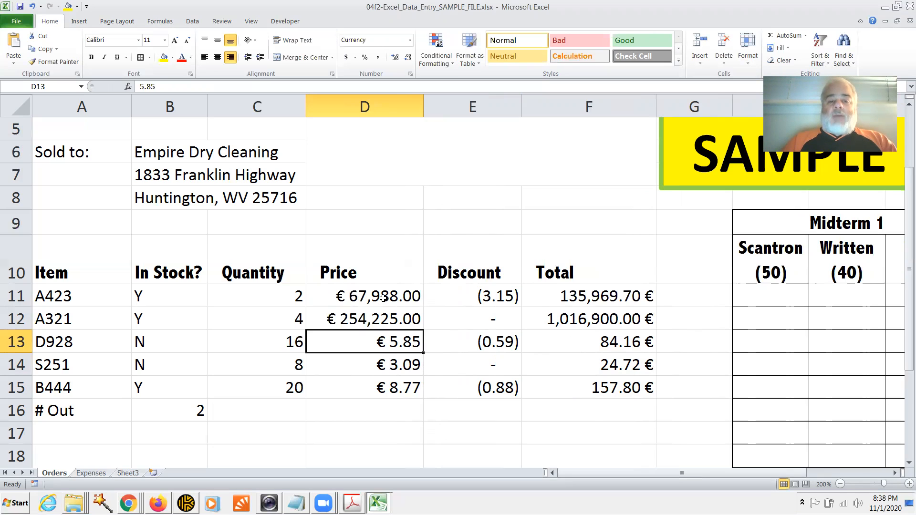
Enter 2000 as item A423's quantity in C11
click(281, 297)
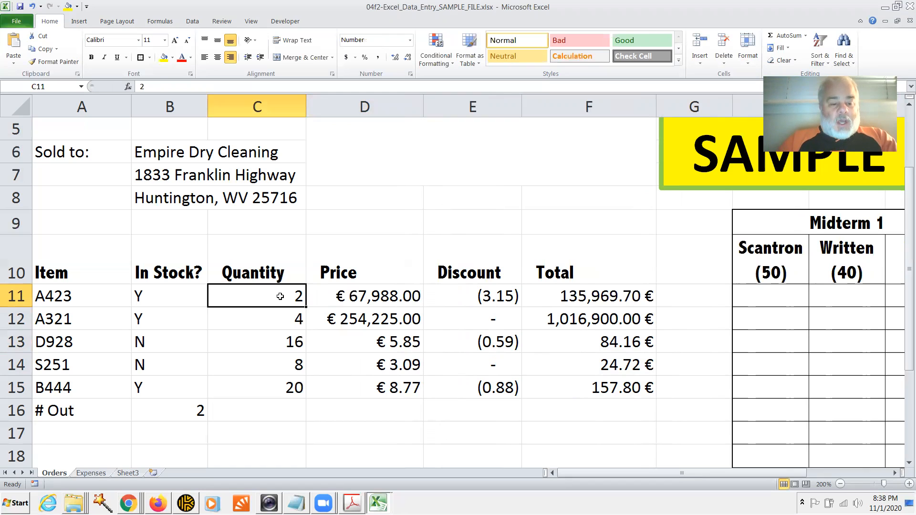
text(2000)
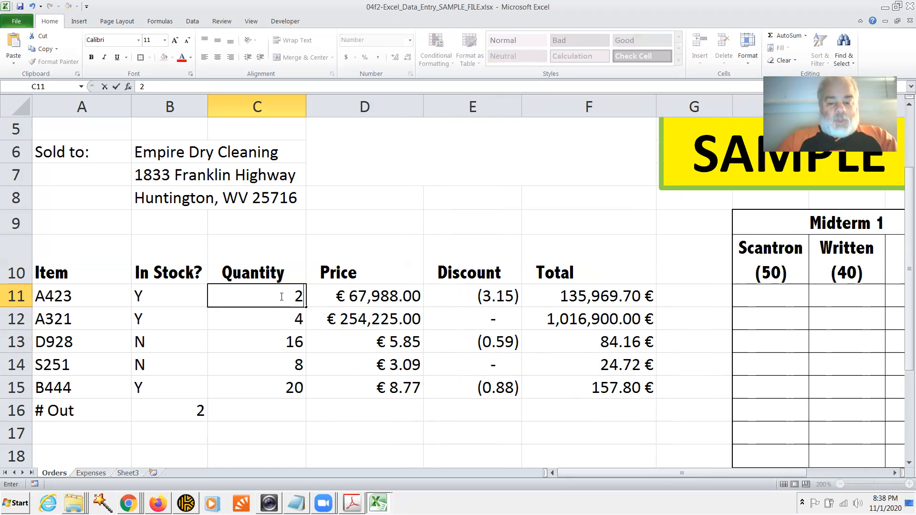
key(Return)
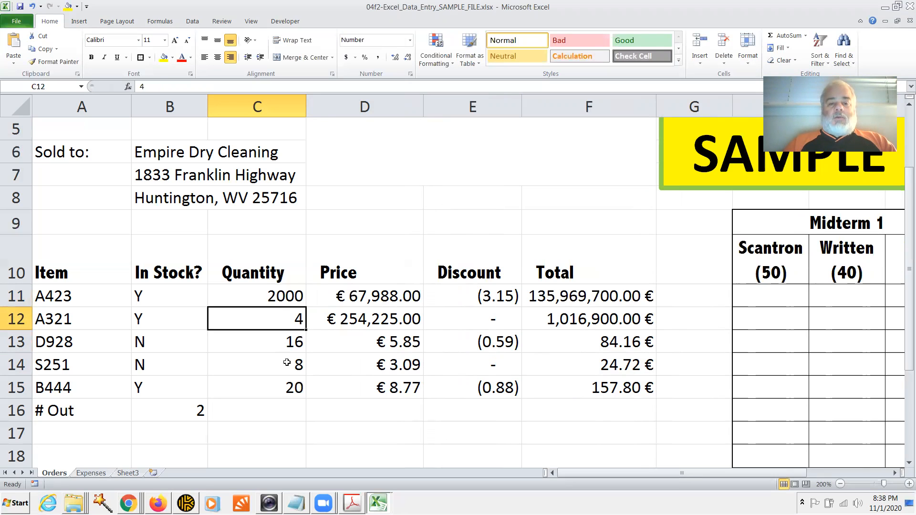
Turn on the 1000 separator in the Number format of item A423's quantity in C11
click(285, 294)
right_click(285, 296)
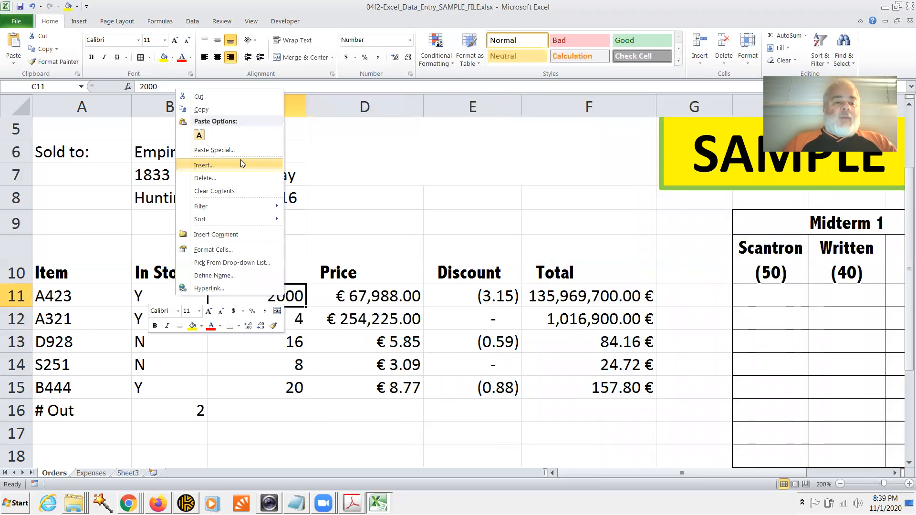
click(236, 248)
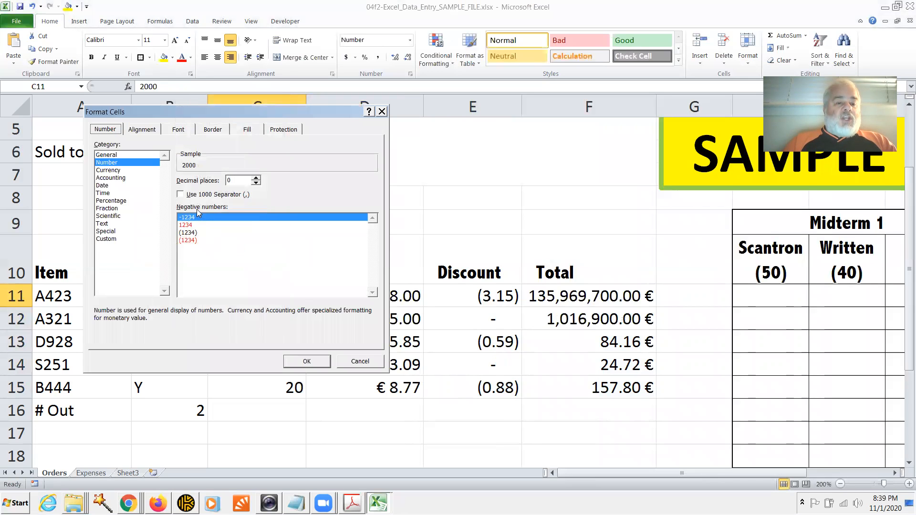
click(182, 195)
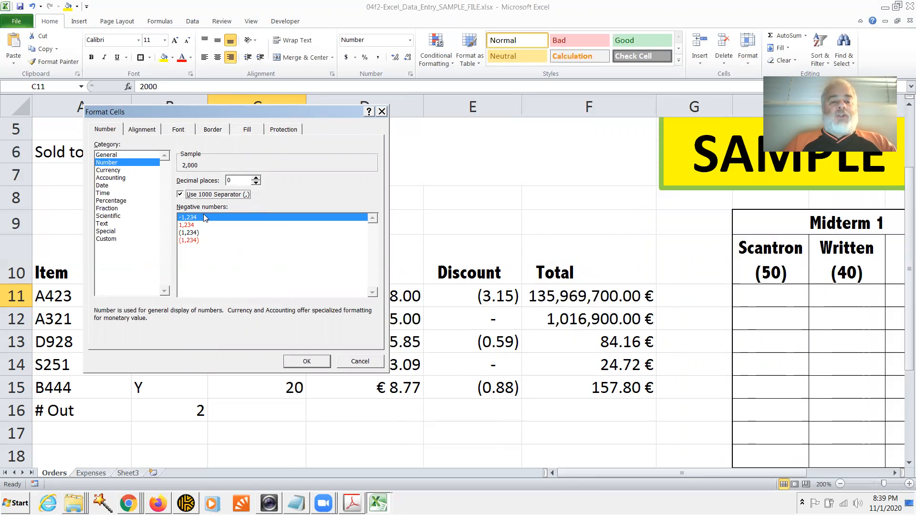
click(302, 361)
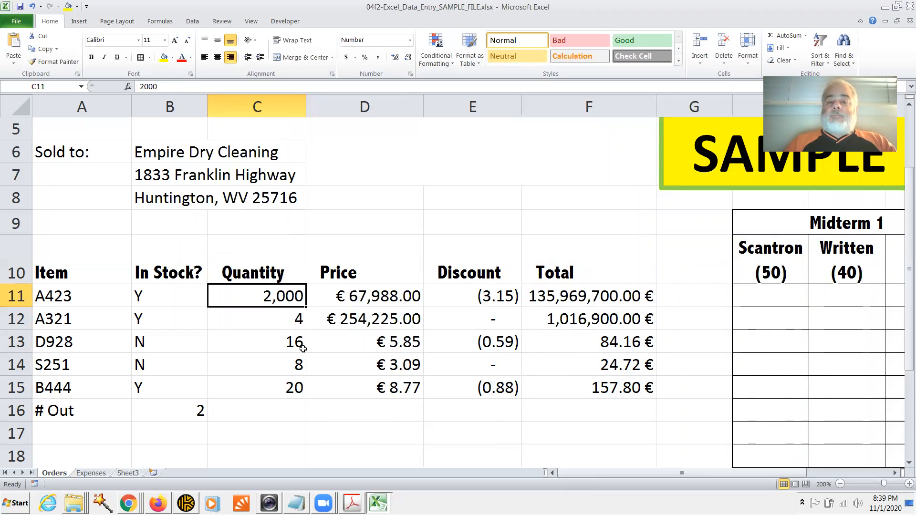
Examine the Currency format settings of item A423's price in D11, and leave them without making changes
click(399, 304)
right_click(399, 304)
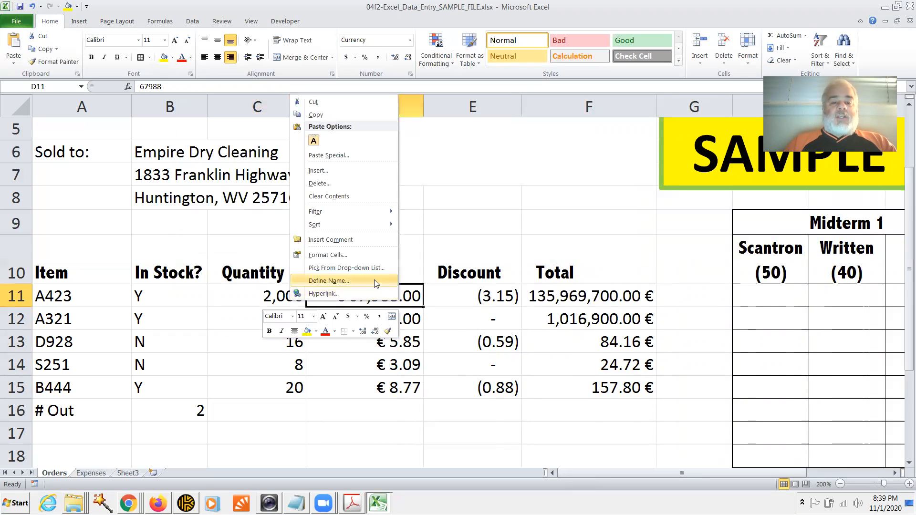
click(357, 255)
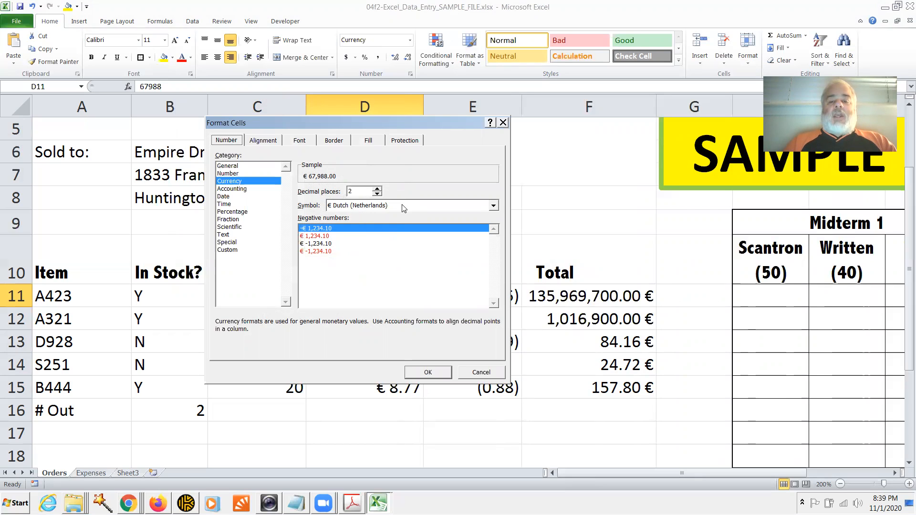
click(503, 123)
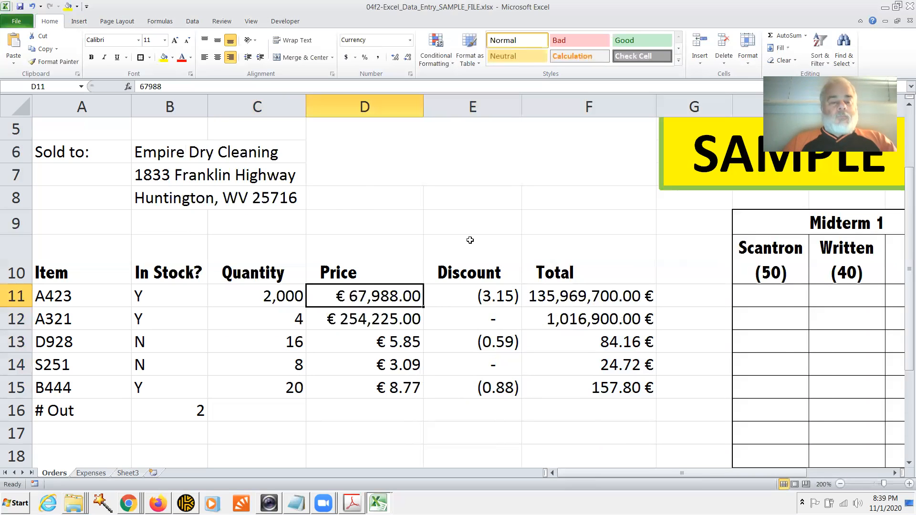
Check the Number Formatting slide in the Adobe Acrobat PDF and return to the Orders worksheet in Excel
key(alt+Tab)
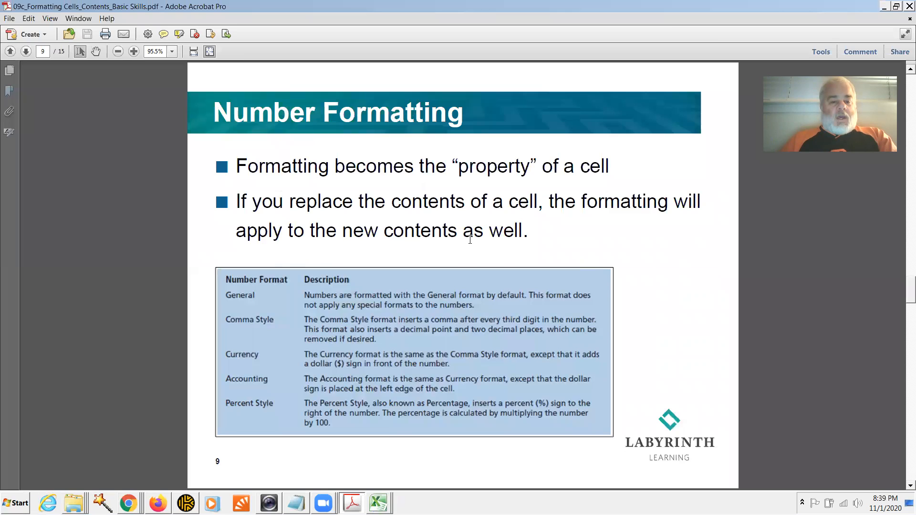
key(alt+Tab)
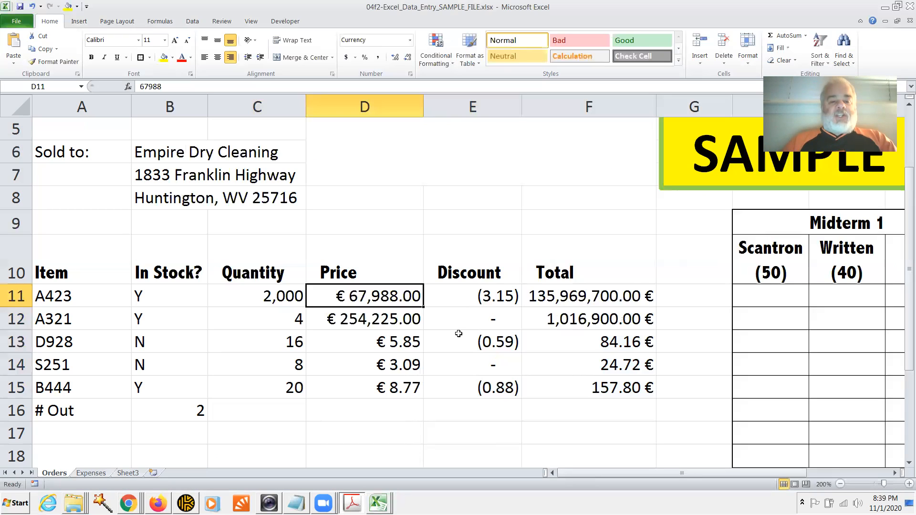
click(481, 434)
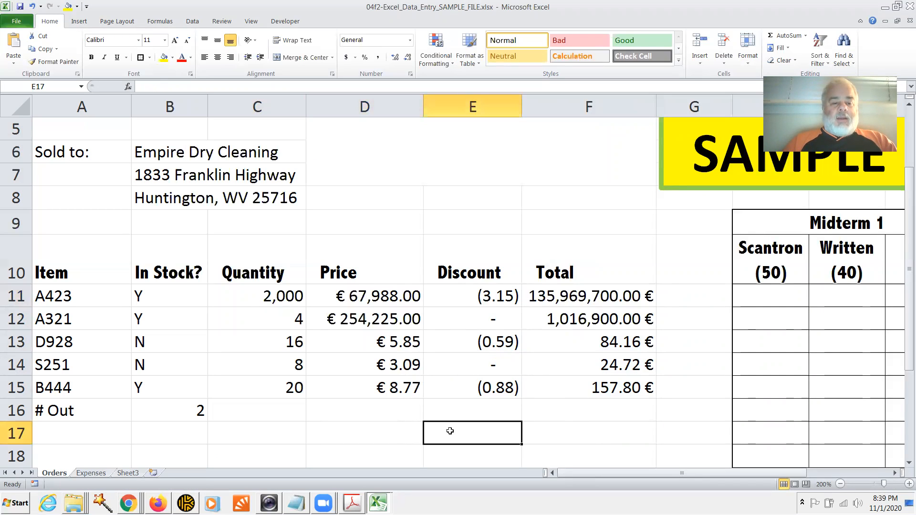
Format the # Out value in B16 as Percentage with 2 decimal places
click(180, 409)
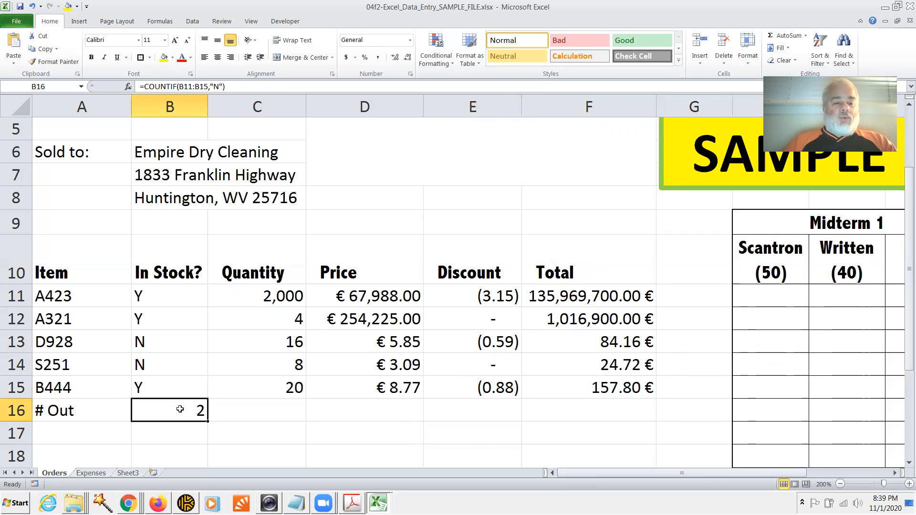
right_click(180, 408)
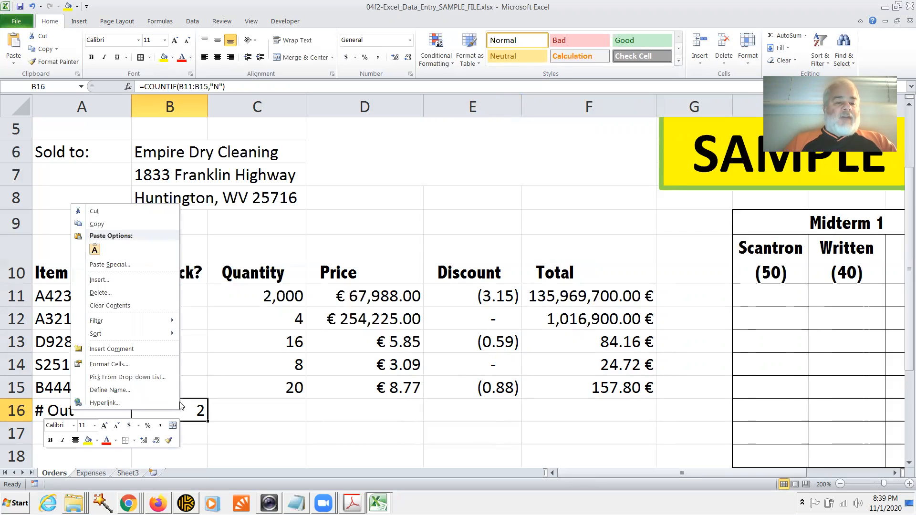
click(115, 364)
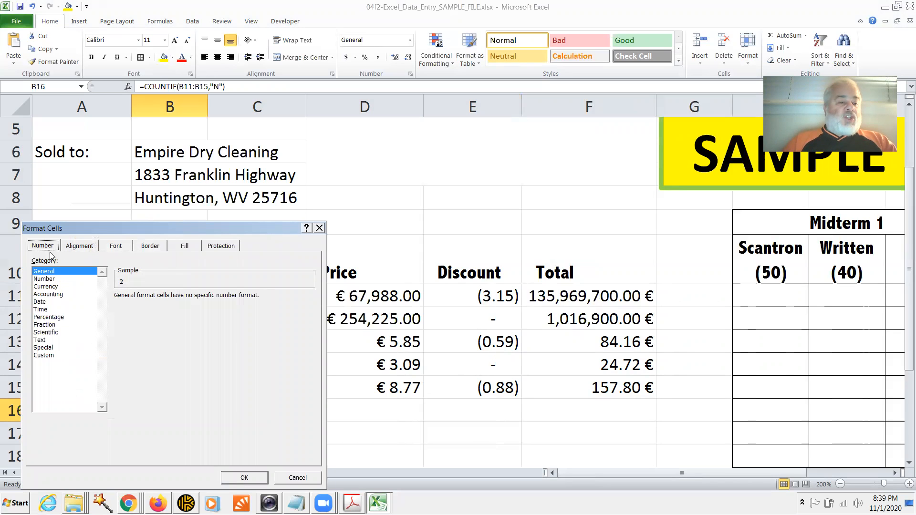
click(58, 317)
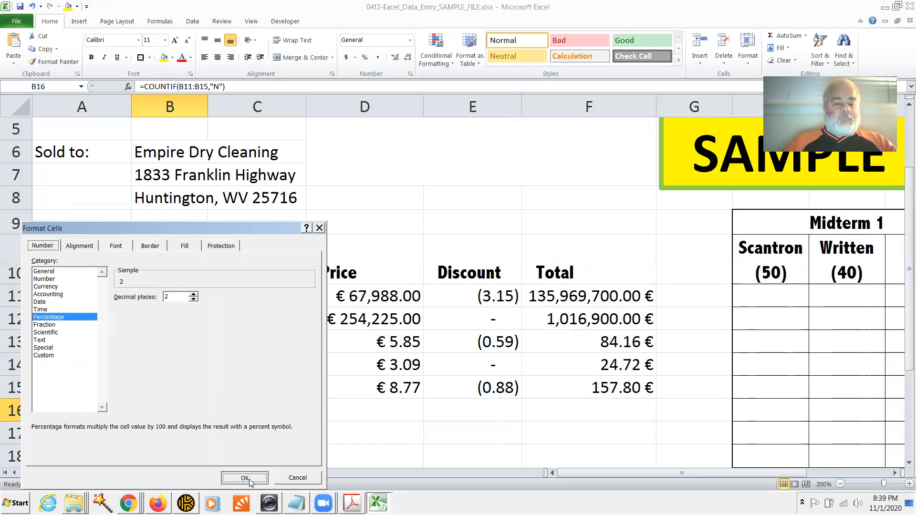
click(250, 479)
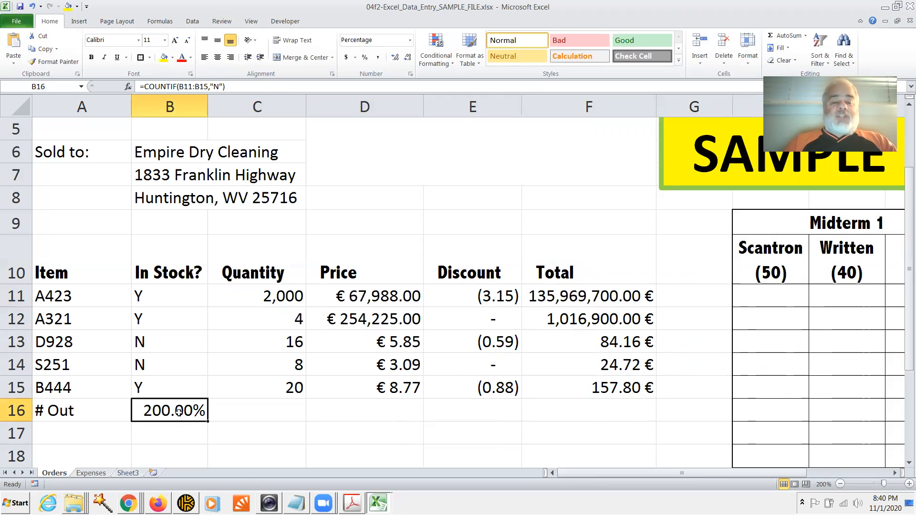
Replace the # Out formula in B16 with .02, and enter the same value a second time
text(.)
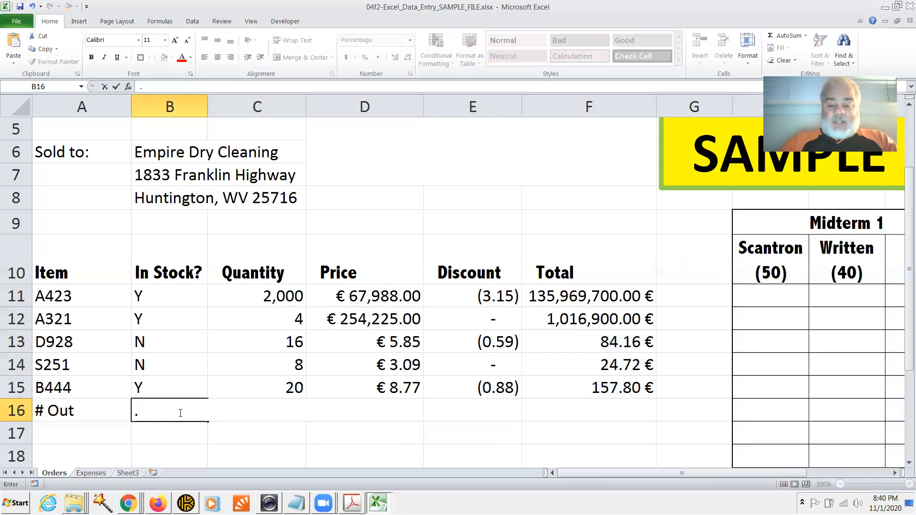
text(02)
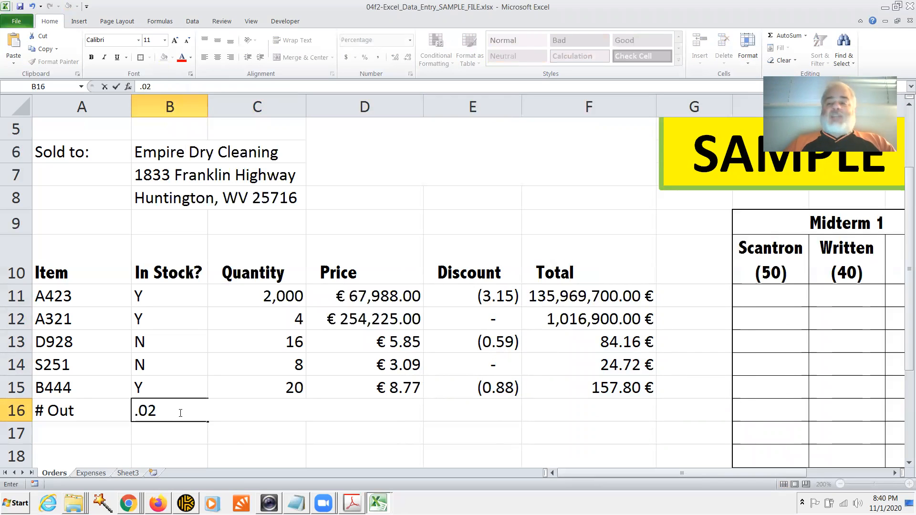
key(Return)
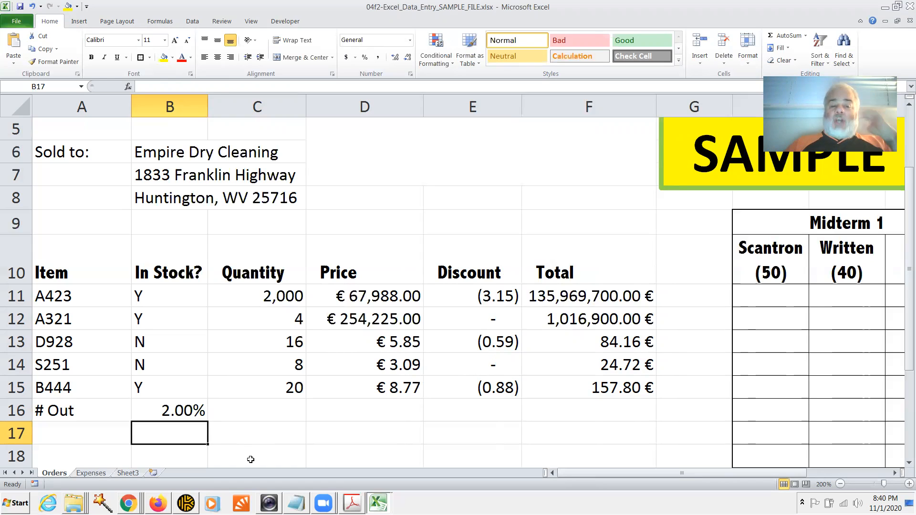
key(Up)
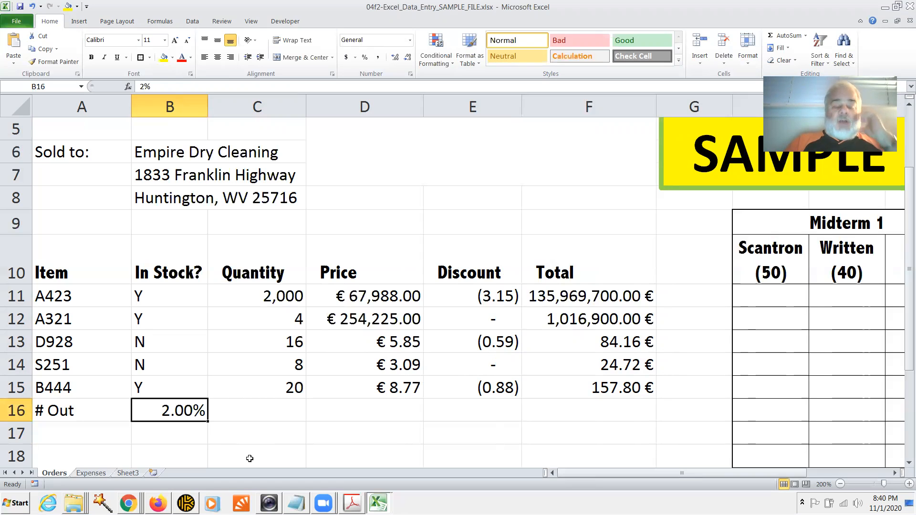
text(.02)
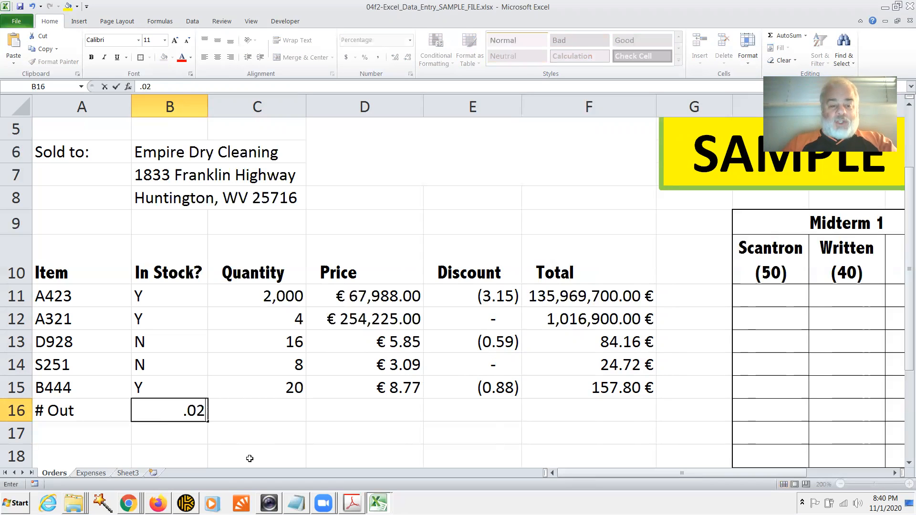
key(Return)
Enter .20 as the # Out value in B16
key(Up)
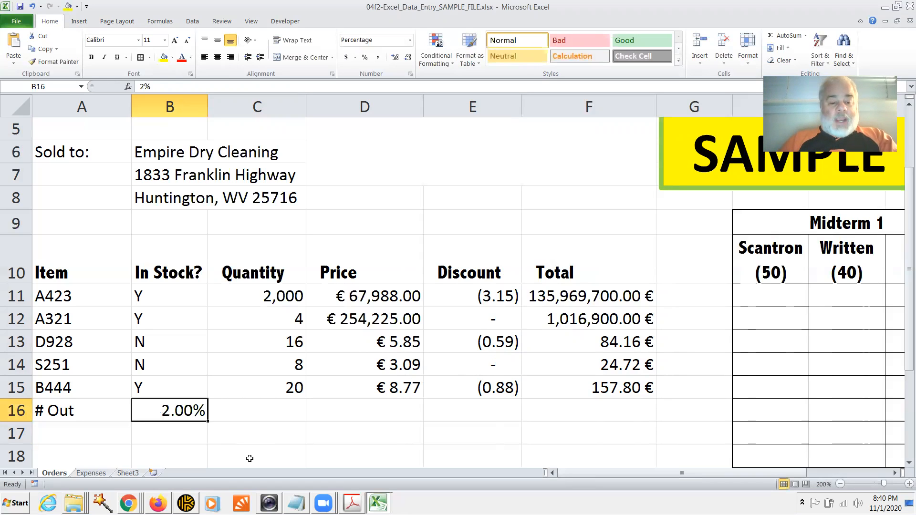
text(.20)
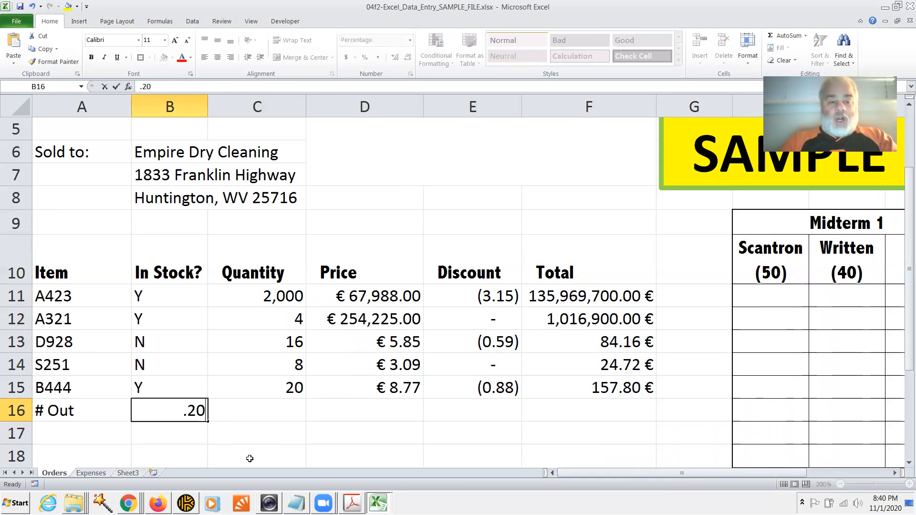
key(Return)
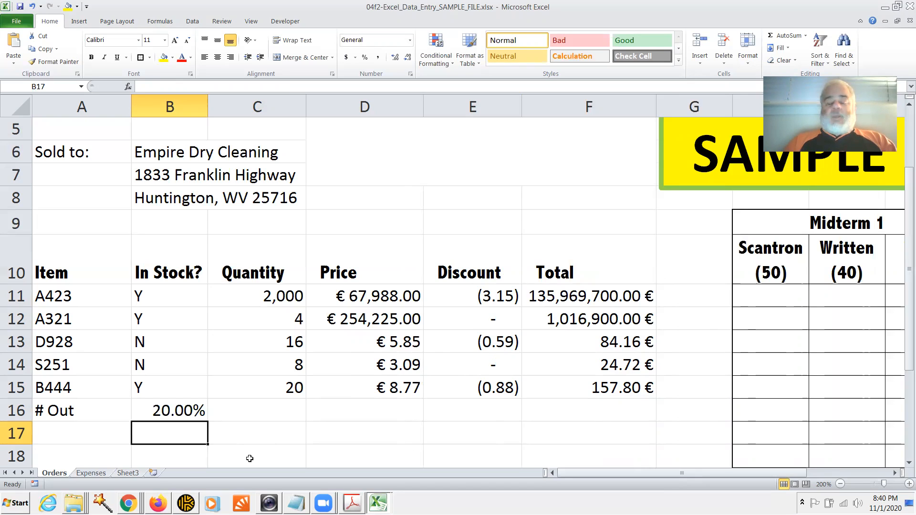
Change the number format of the # Out value in B16 to Fraction, up to one digit (1/4)
click(178, 410)
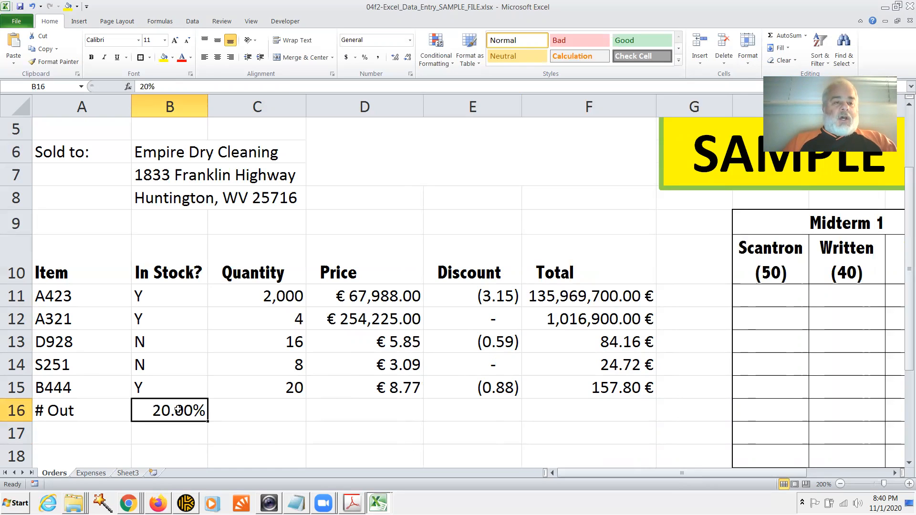
right_click(178, 410)
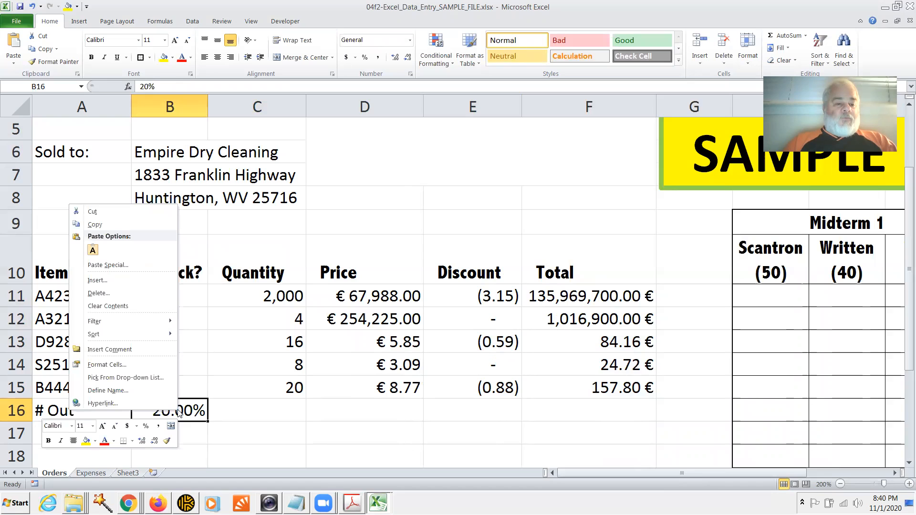
click(148, 365)
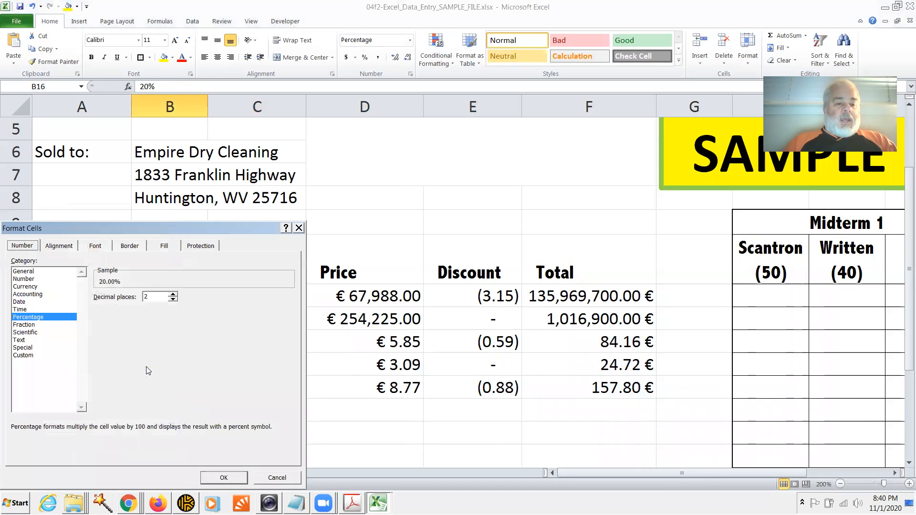
click(48, 325)
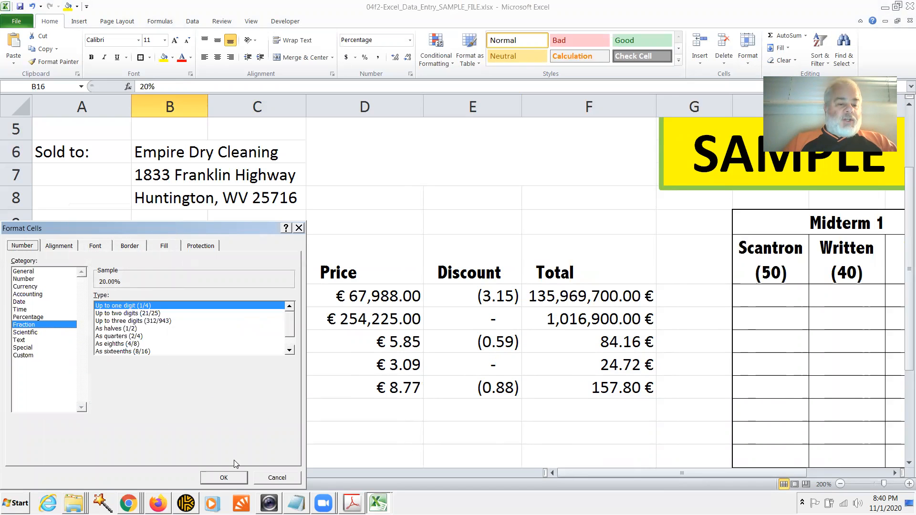
click(229, 475)
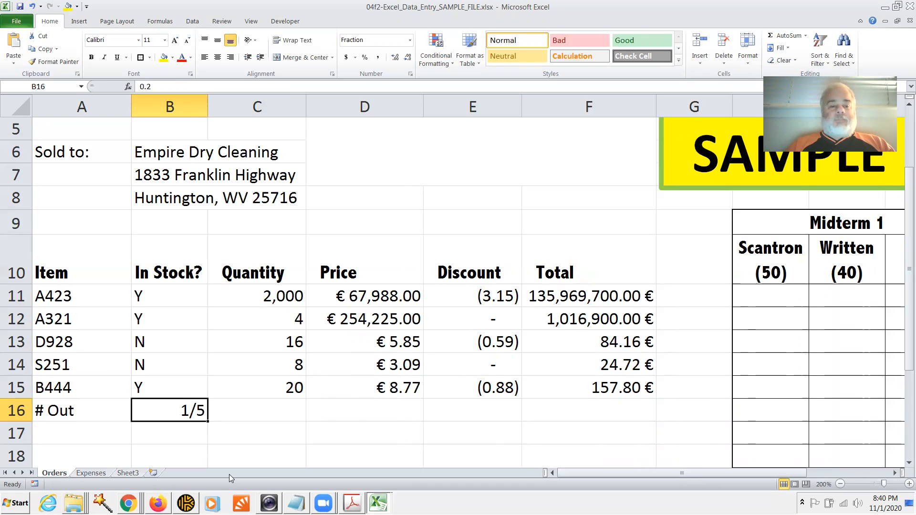
Enter .276 as the # Out value in B16
text(.)
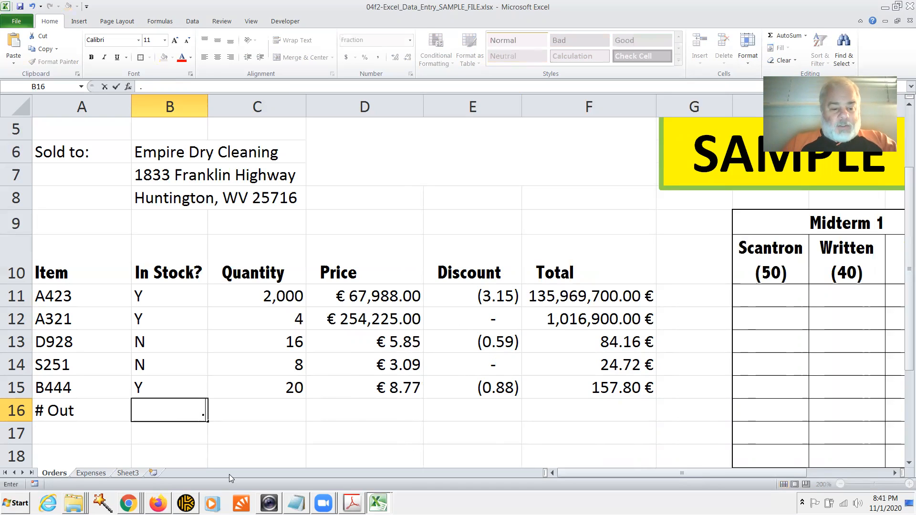
text(276)
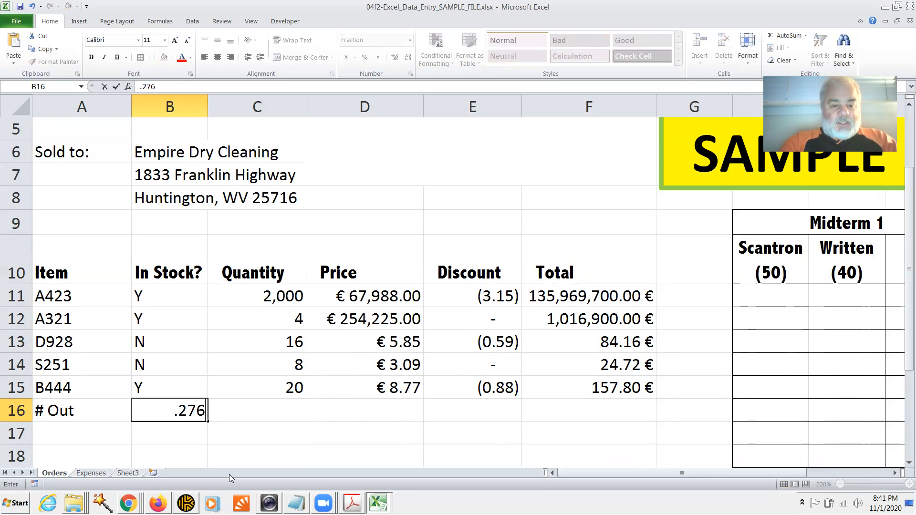
key(Return)
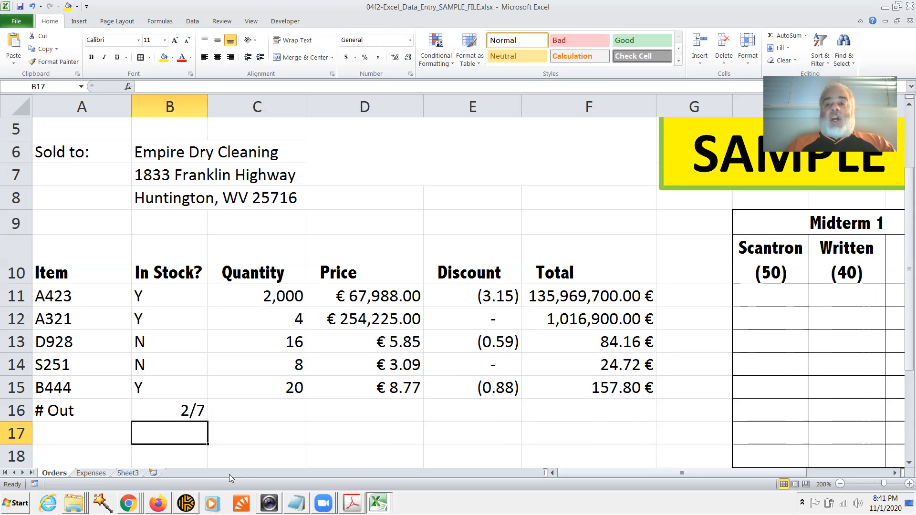
Edit the last digit of the # Out value in B16 to make it 0.279
key(Up)
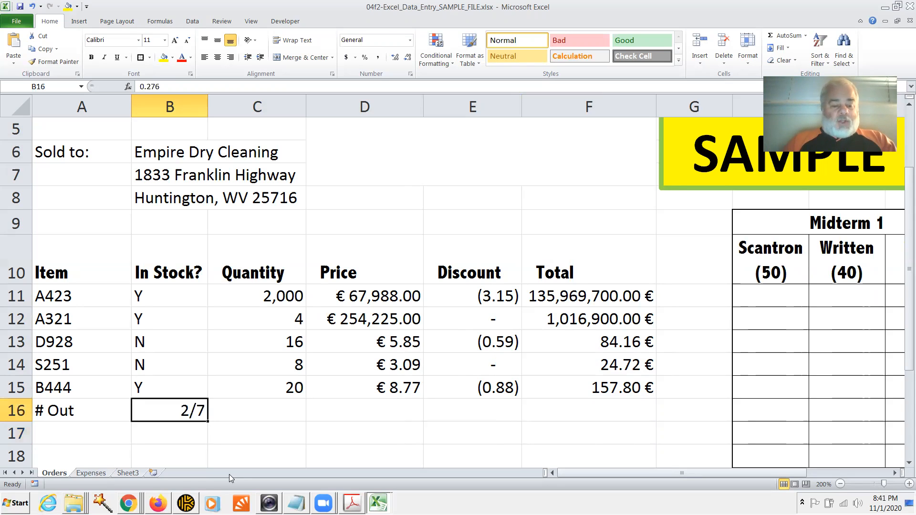
key(F2)
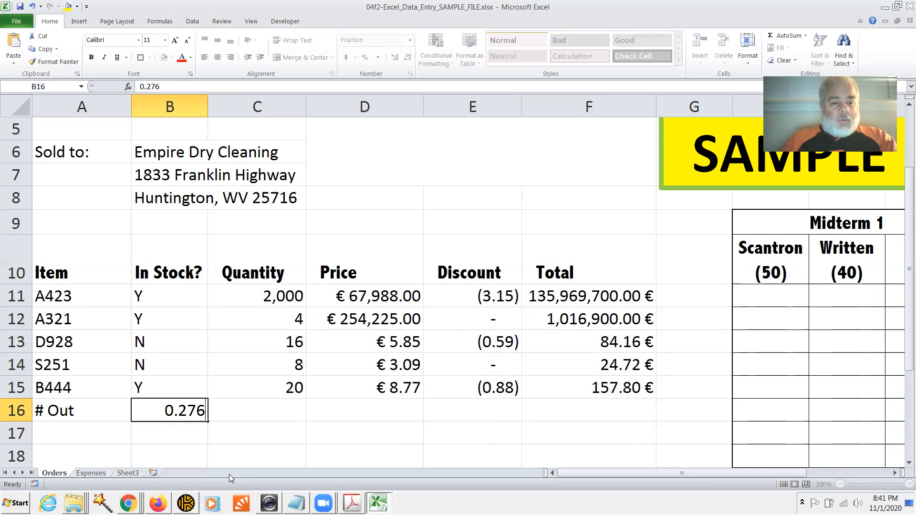
key(shift+Left)
text(9)
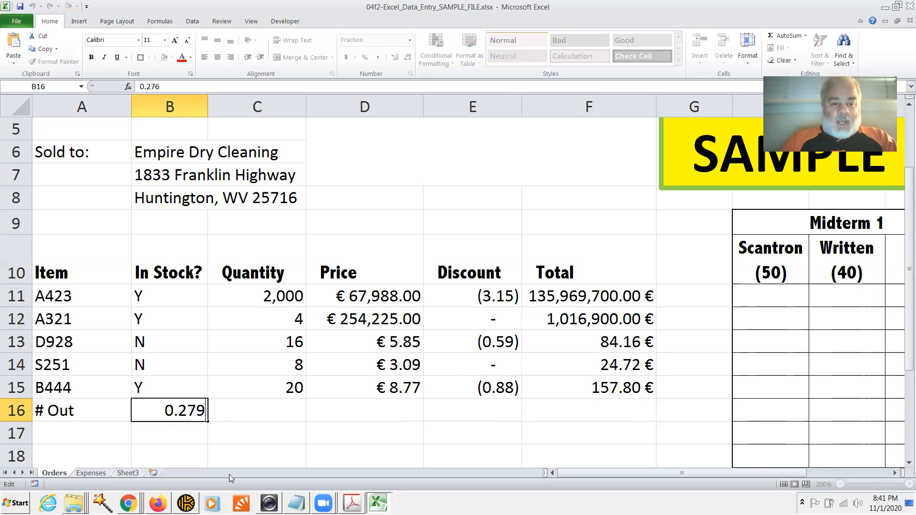
key(Return)
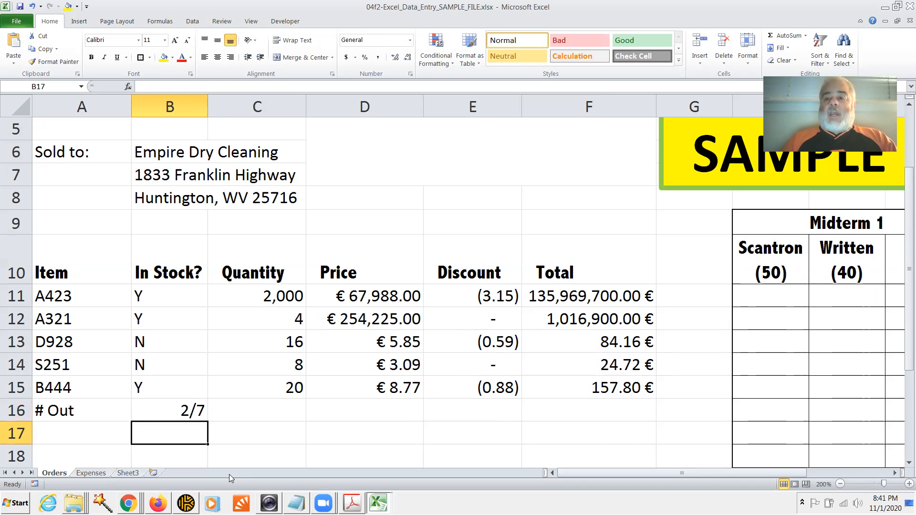
Set the Fraction type of the # Out value in B16 to up to three digits (312/943)
key(Up)
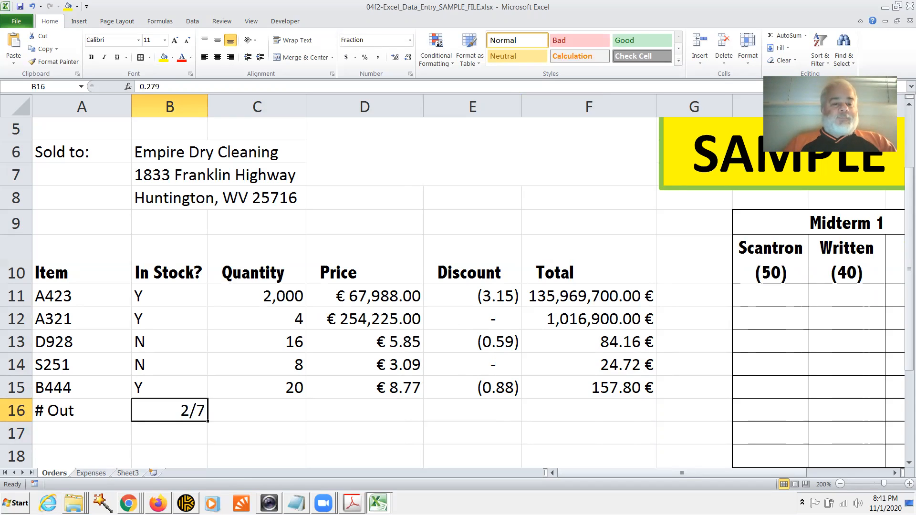
right_click(187, 414)
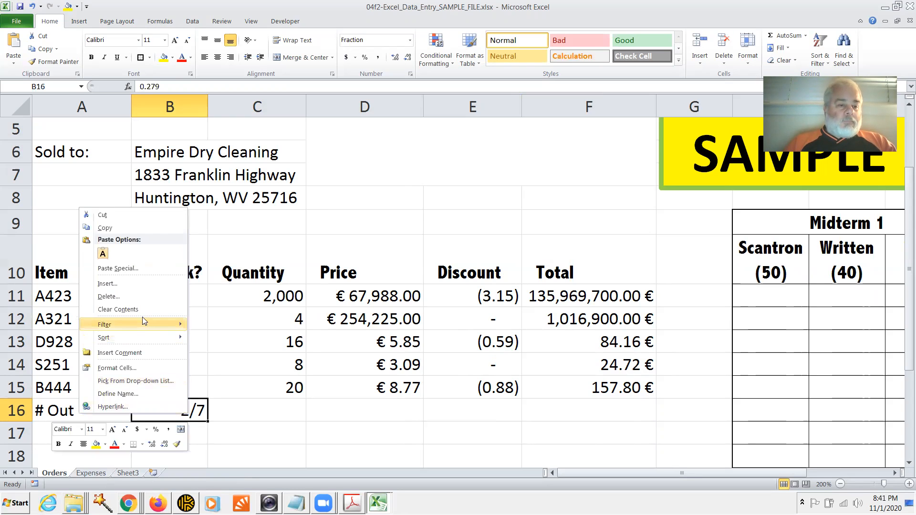
click(152, 370)
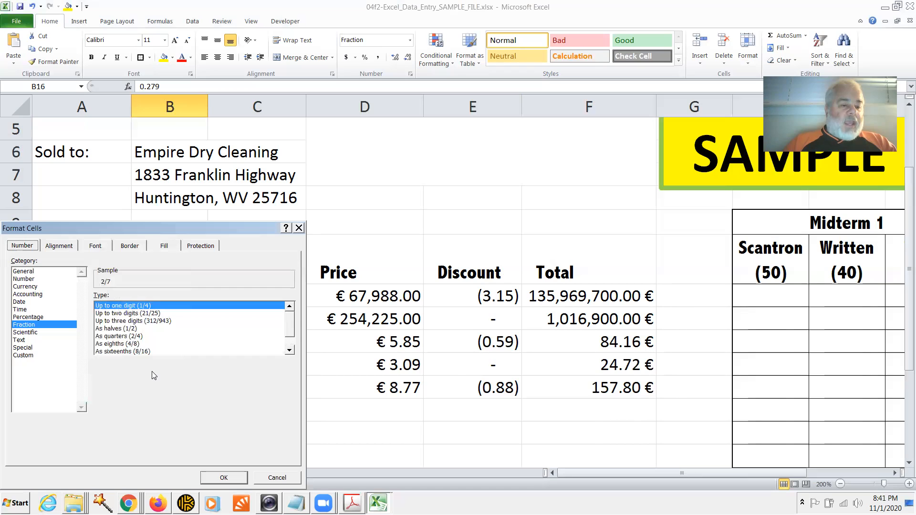
click(151, 320)
click(221, 476)
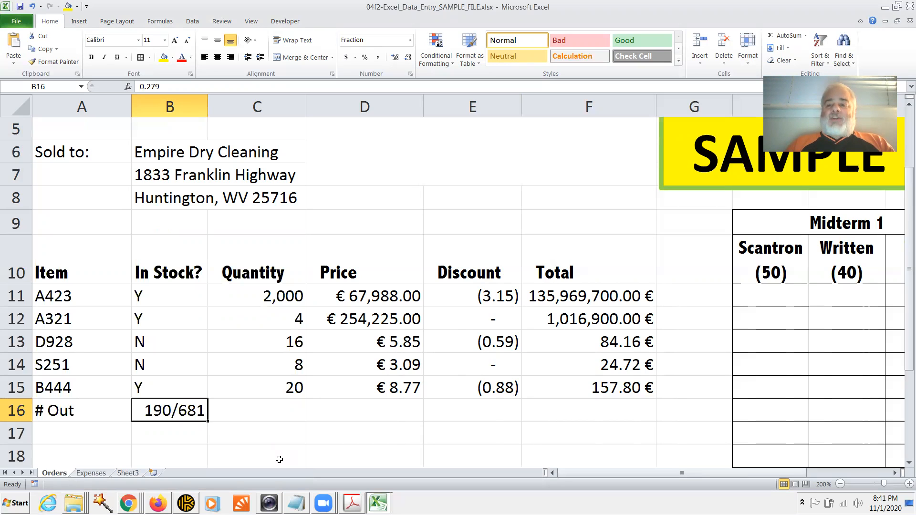
Enter .25 as the # Out value in B16 and reselect the cell
text(.25)
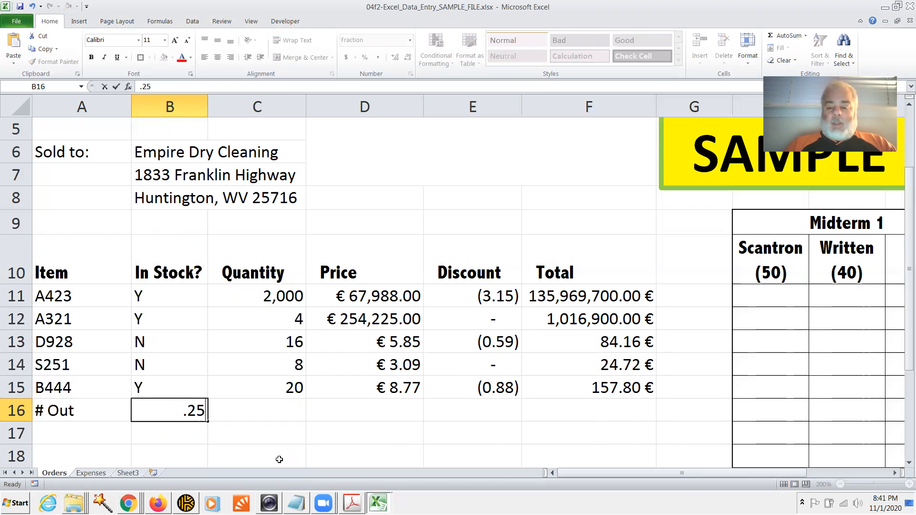
key(Return)
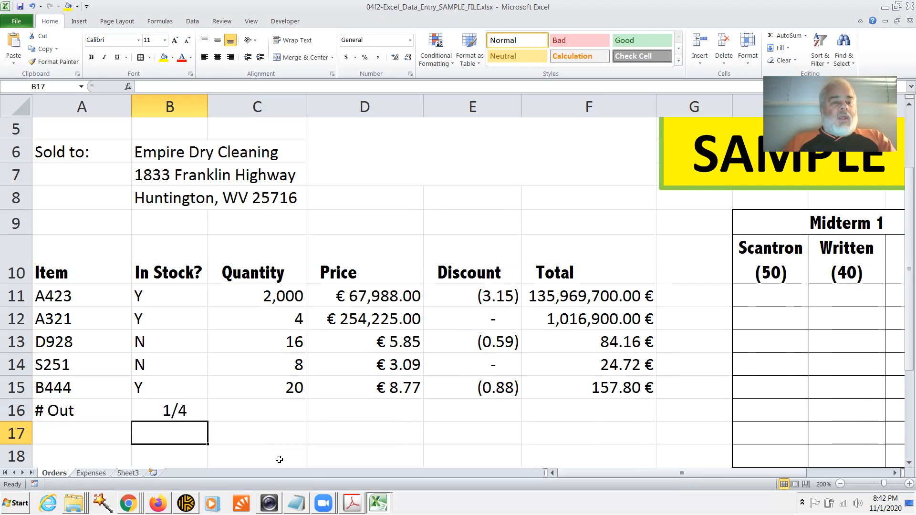
click(185, 413)
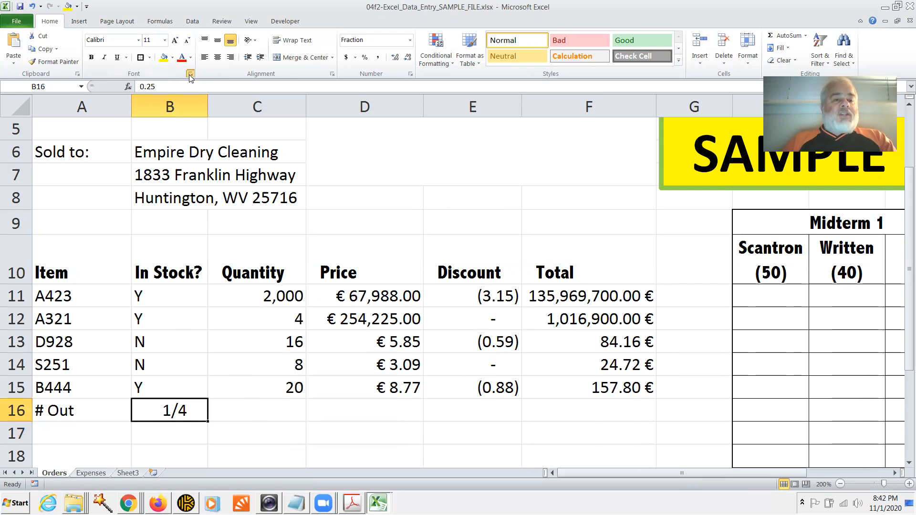
Apply the Scientific number format with 2 decimal places to the # Out value in B16
click(189, 74)
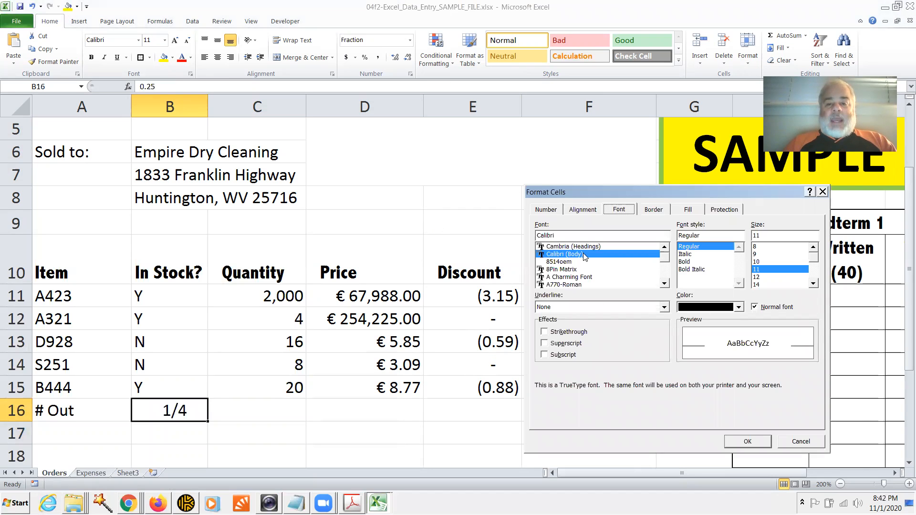
click(543, 210)
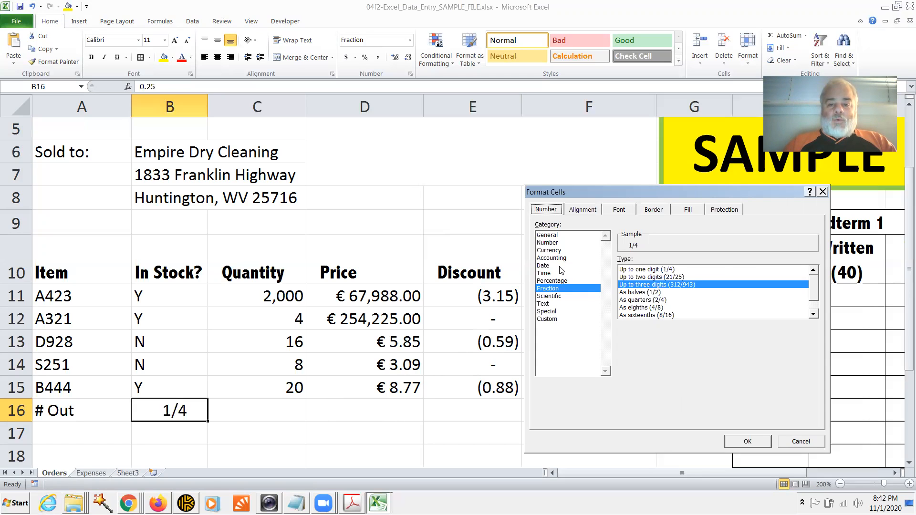
click(562, 296)
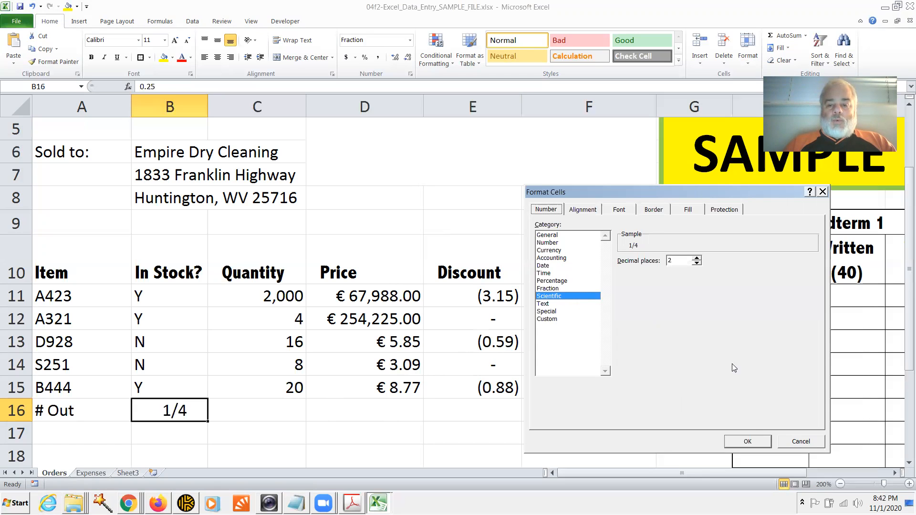
click(747, 443)
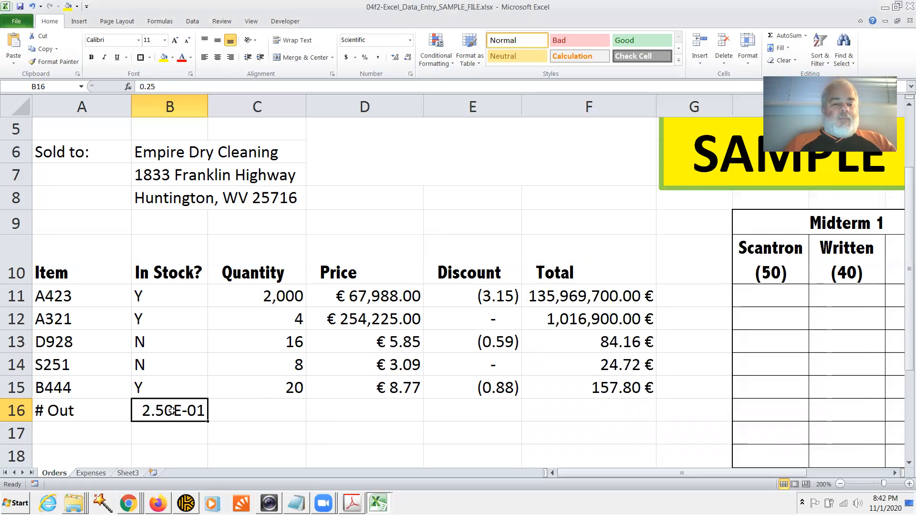
Replace the # Out value in B16 with 250000000 and reselect the cell
key(F2)
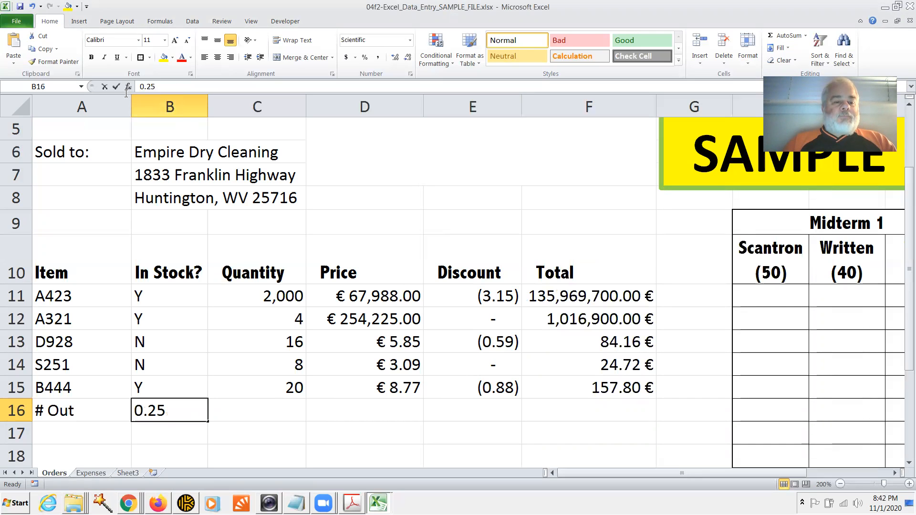
drag(171, 86, 139, 87)
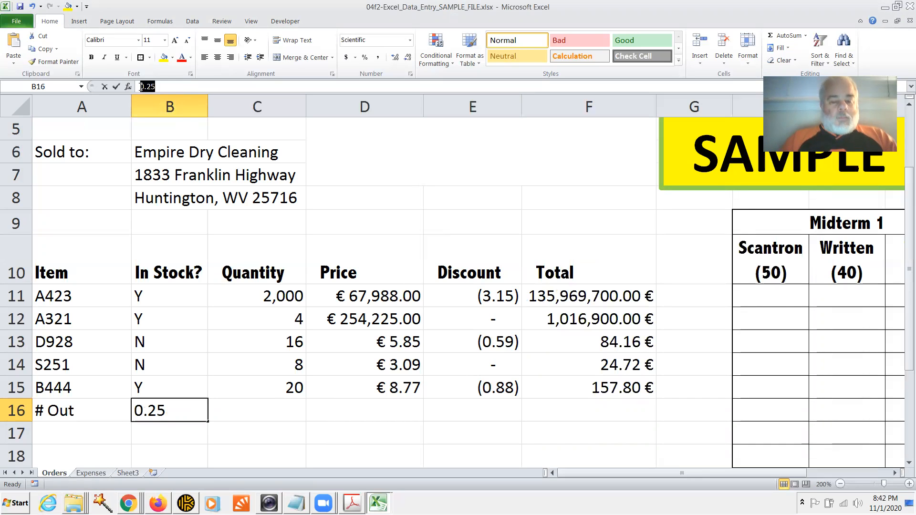
text(250000)
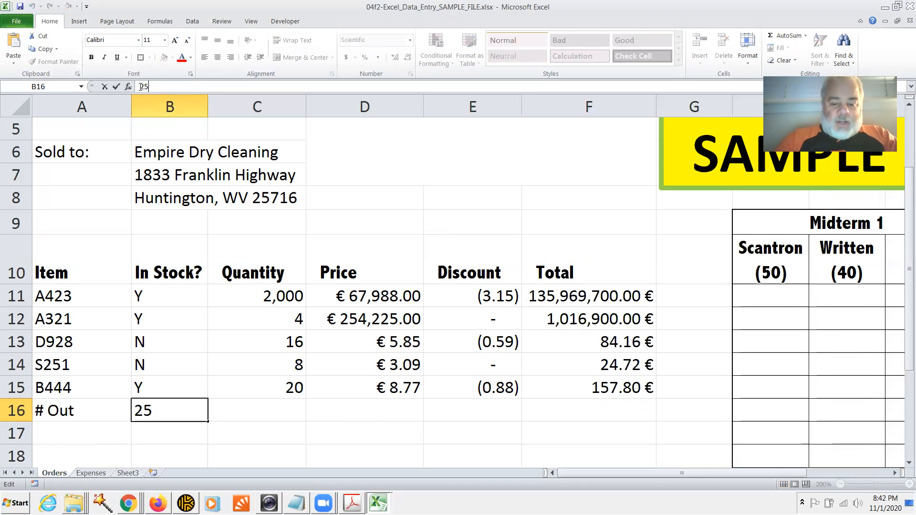
text(00000)
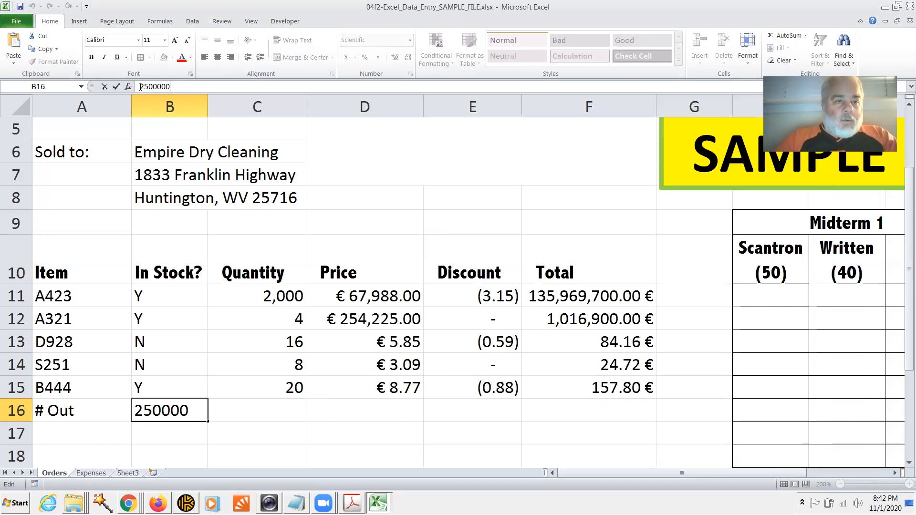
key(Return)
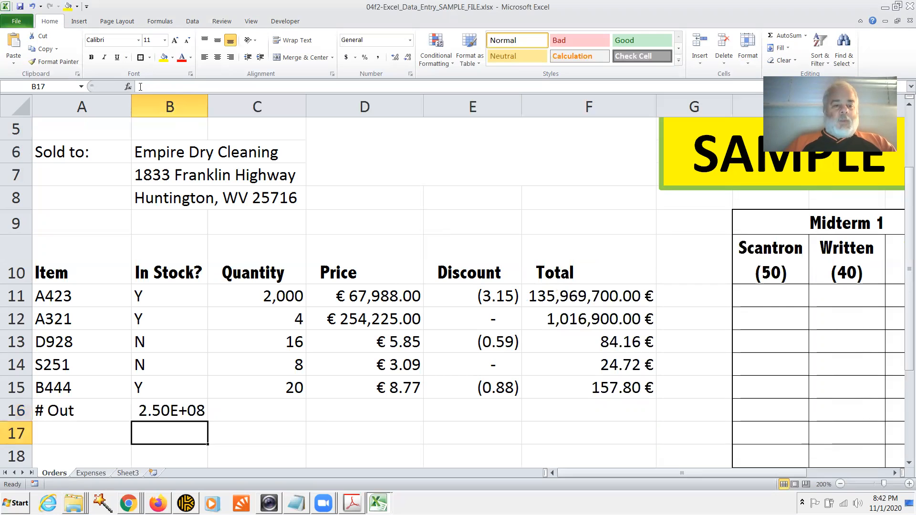
key(Up)
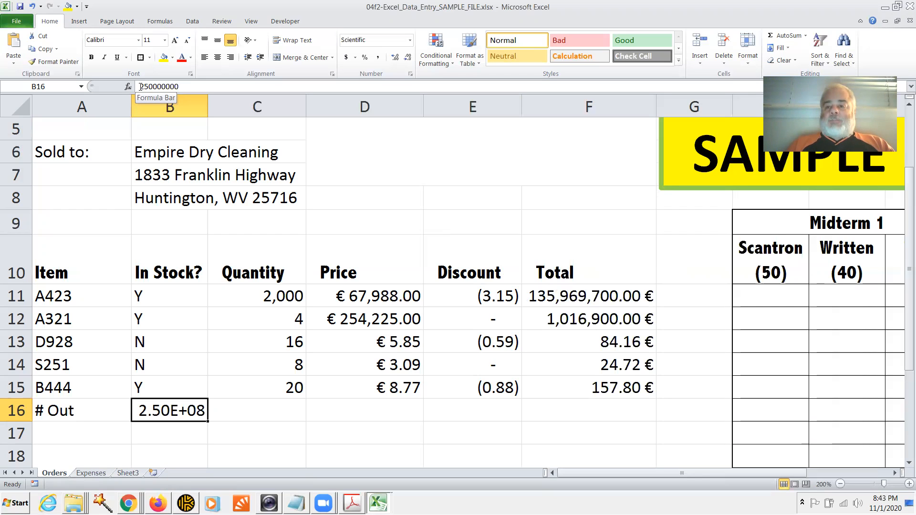
Enter '2.50 x 108 as text in C16, using a leading apostrophe, and keep the cell selected
key(Tab)
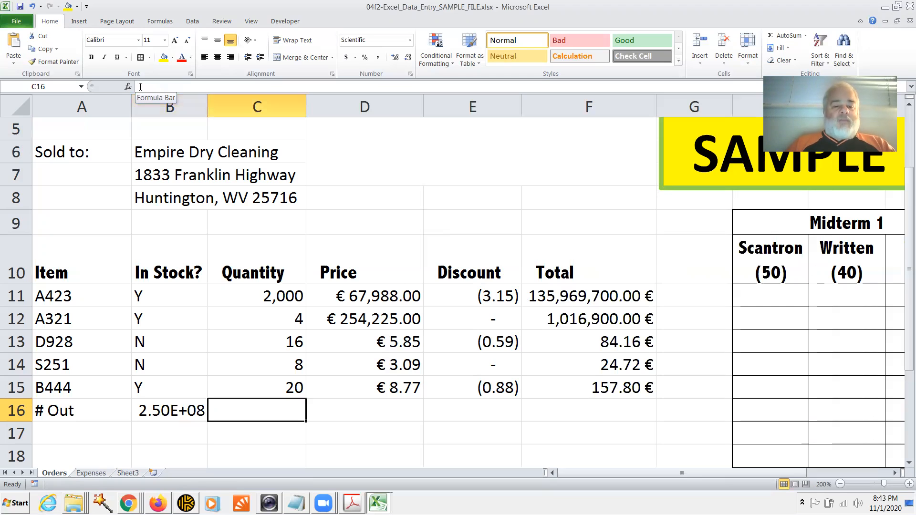
text(')
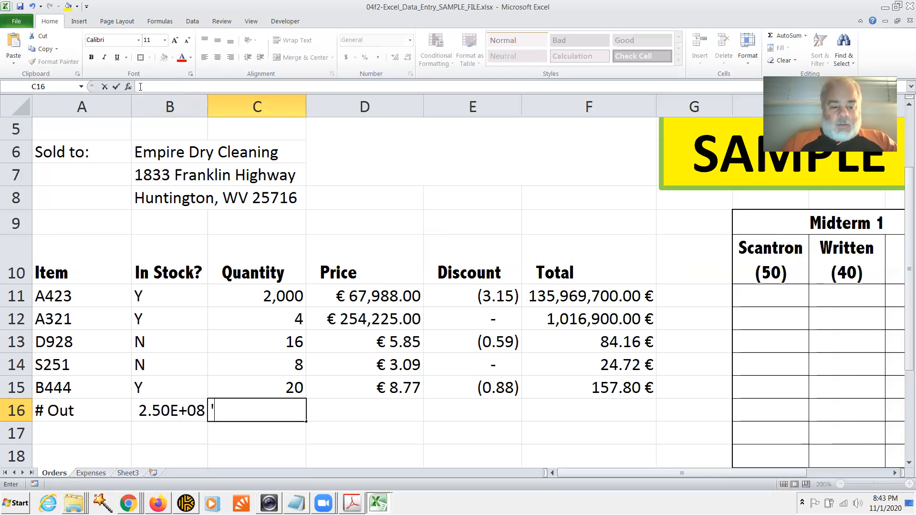
text(2.4)
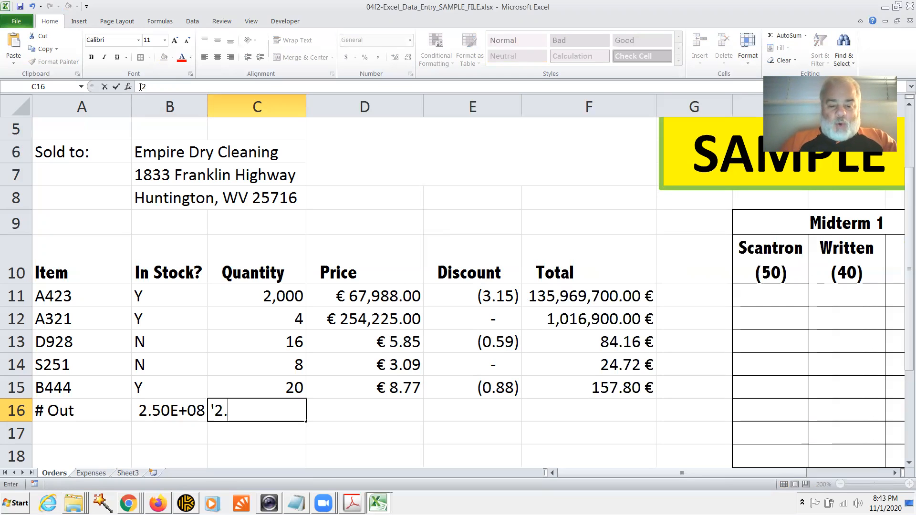
text(50 x)
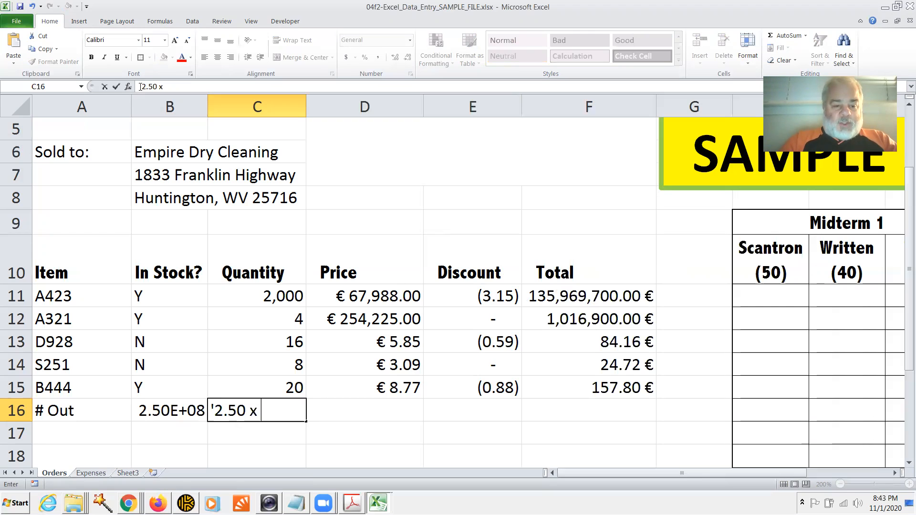
text( 1)
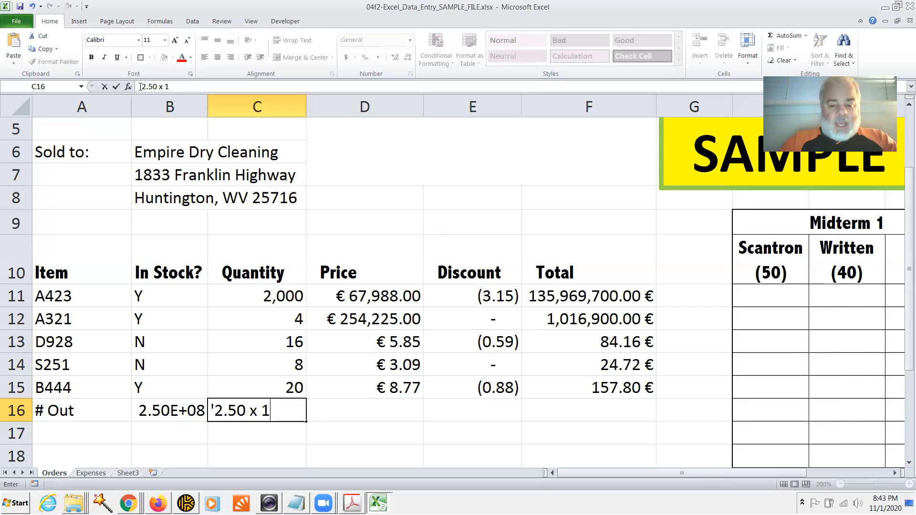
text(08)
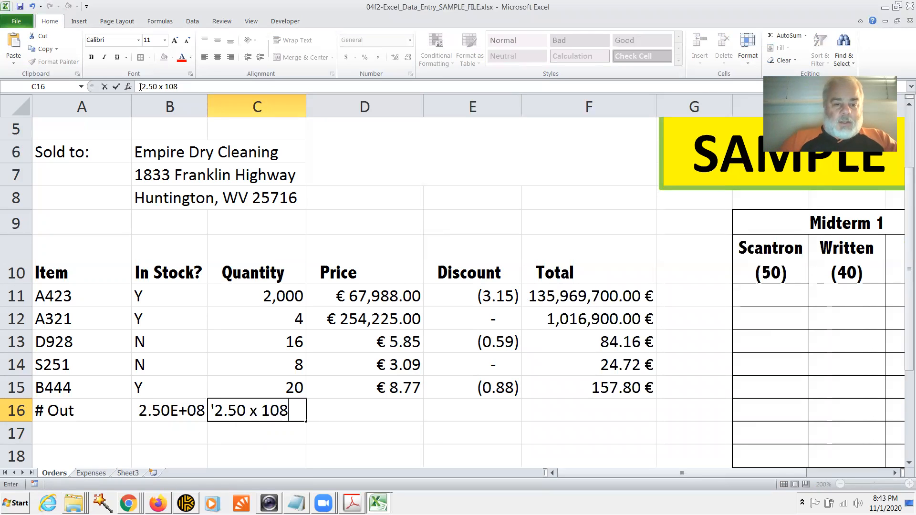
key(Left)
key(Right)
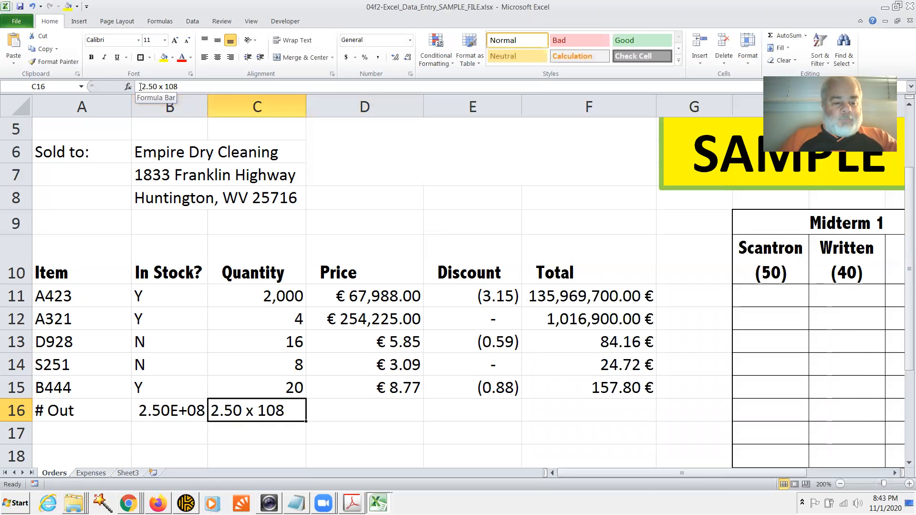
Format only the final 8 of the text in C16 as superscript so it reads as an exponent of 10
key(F2)
key(shift+Left)
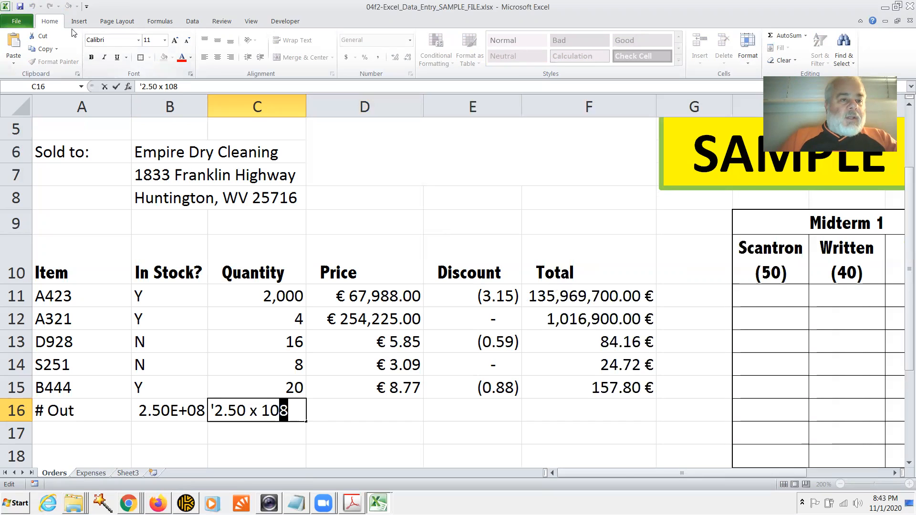
click(104, 57)
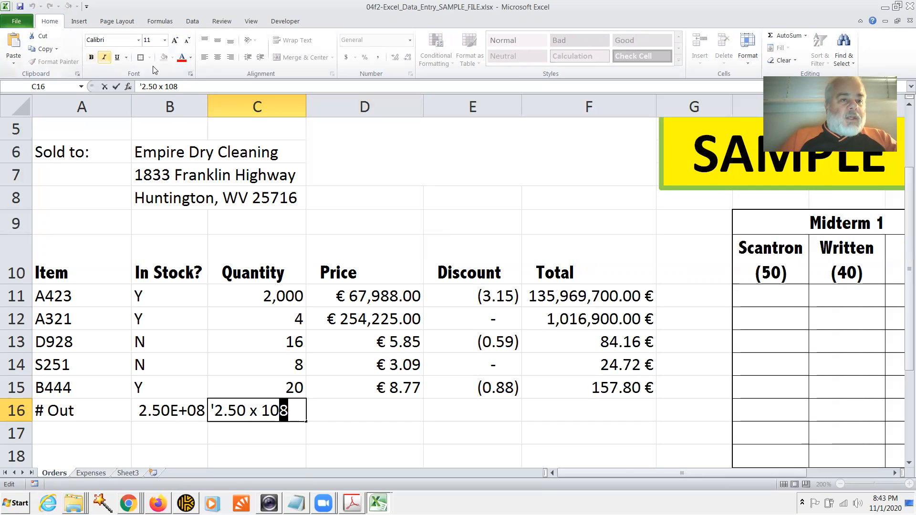
click(190, 74)
click(570, 344)
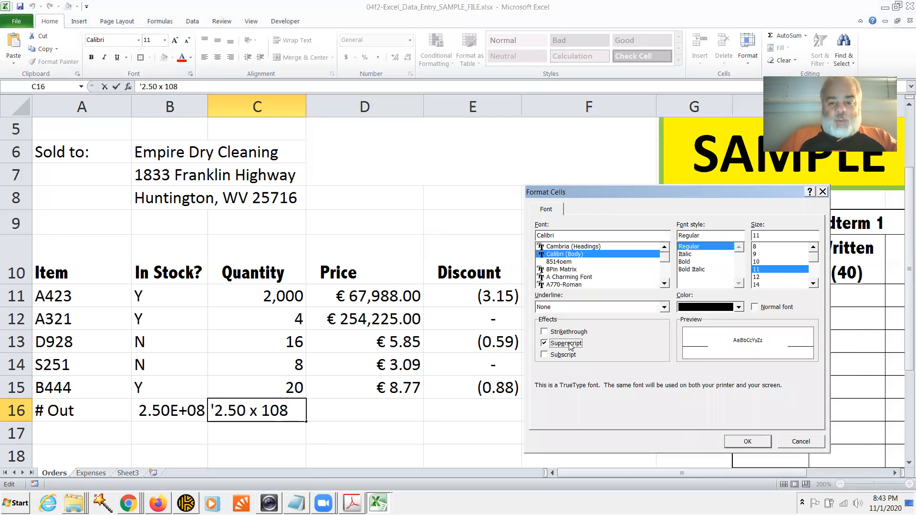
click(746, 441)
click(466, 445)
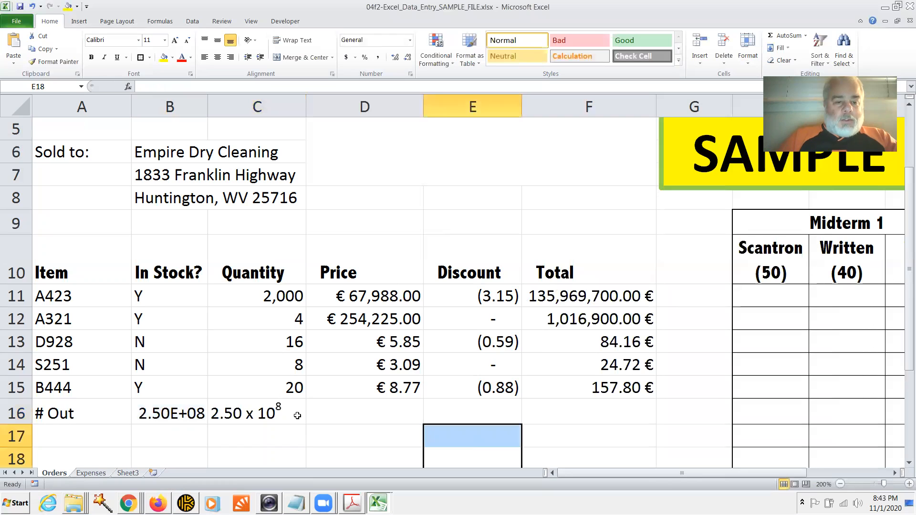
Move the scientific notation text from C16 to D16
click(296, 414)
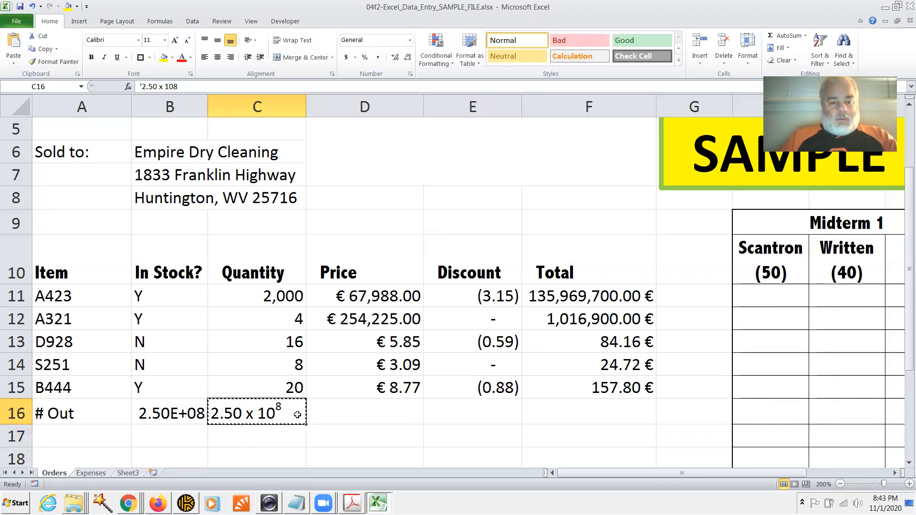
key(Right)
text(2.50 x 108)
key(ctrl+x)
key(Left)
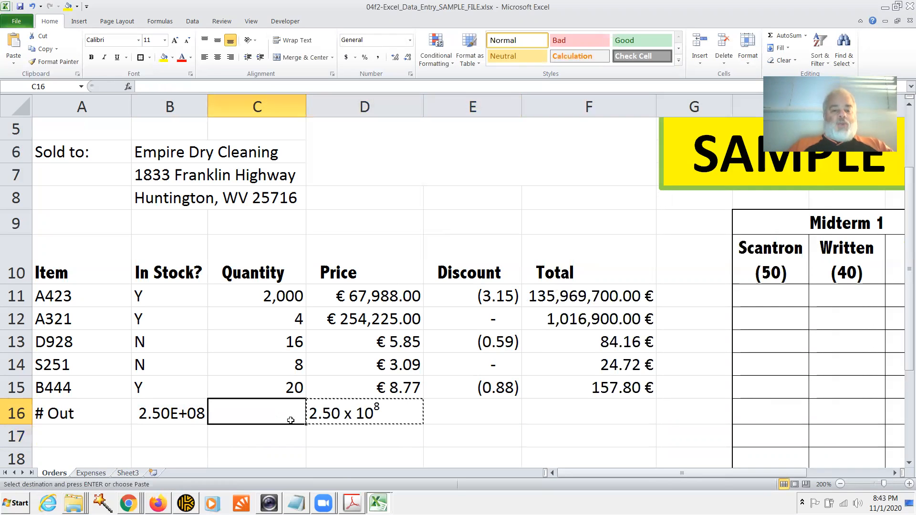
Enter .0000087 as the # Out value in B16 and reselect the cell
drag(181, 413, 334, 414)
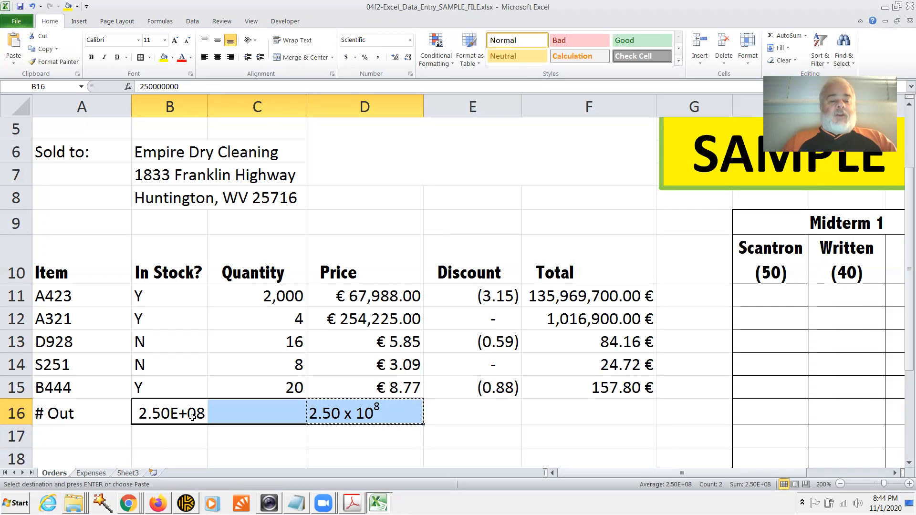
click(192, 417)
text(.)
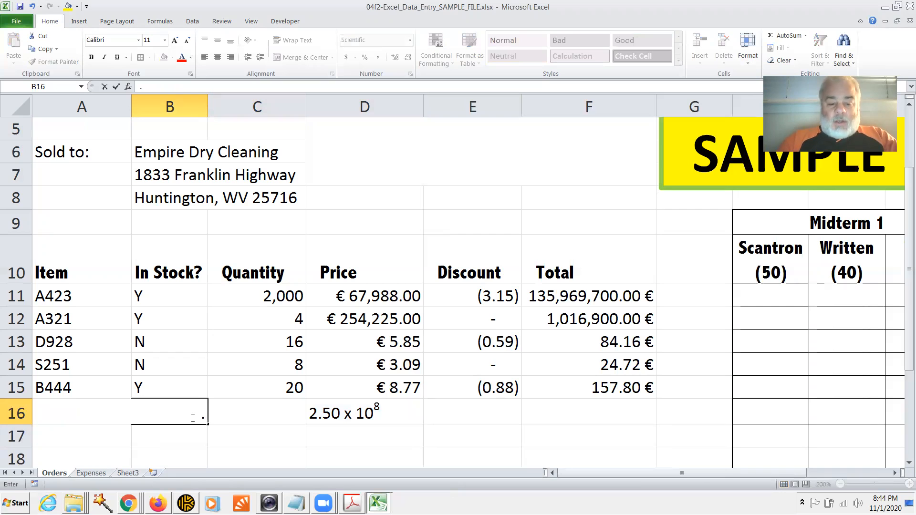
text(0000087)
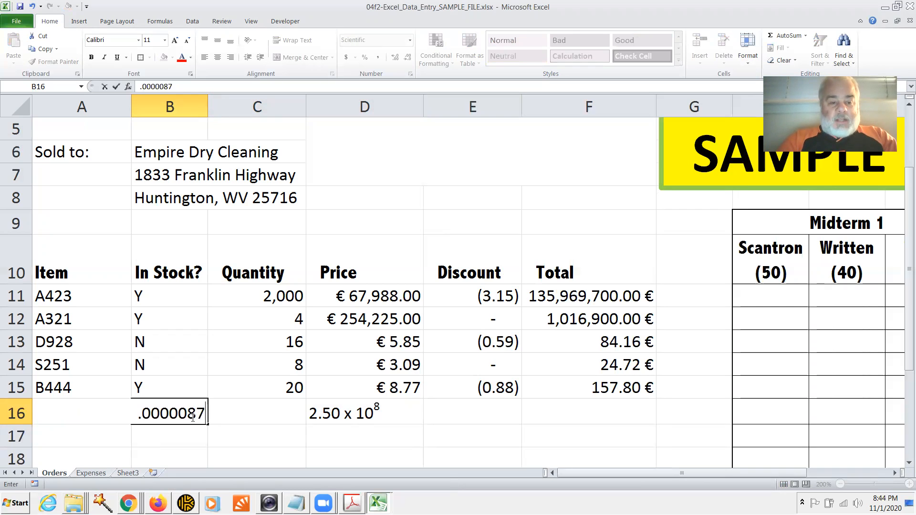
key(Return)
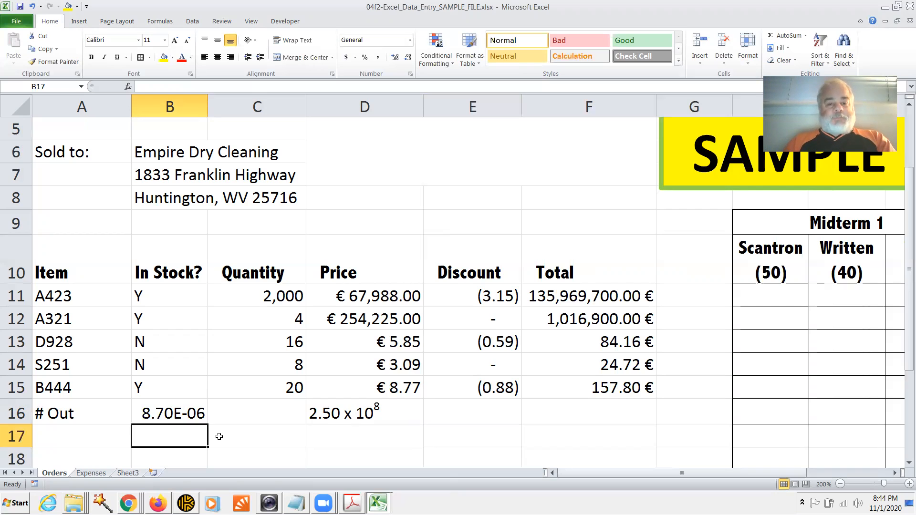
click(177, 413)
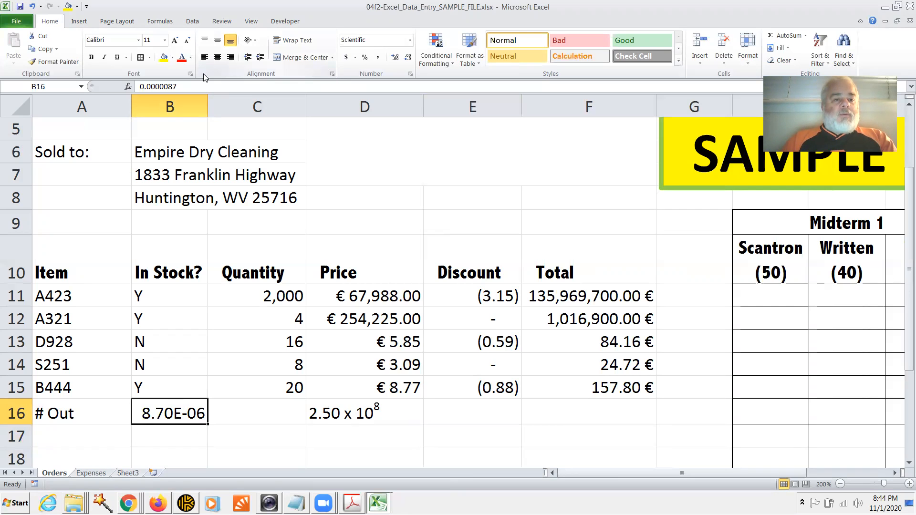
Review the number format settings of B16 and close them without making changes
click(190, 74)
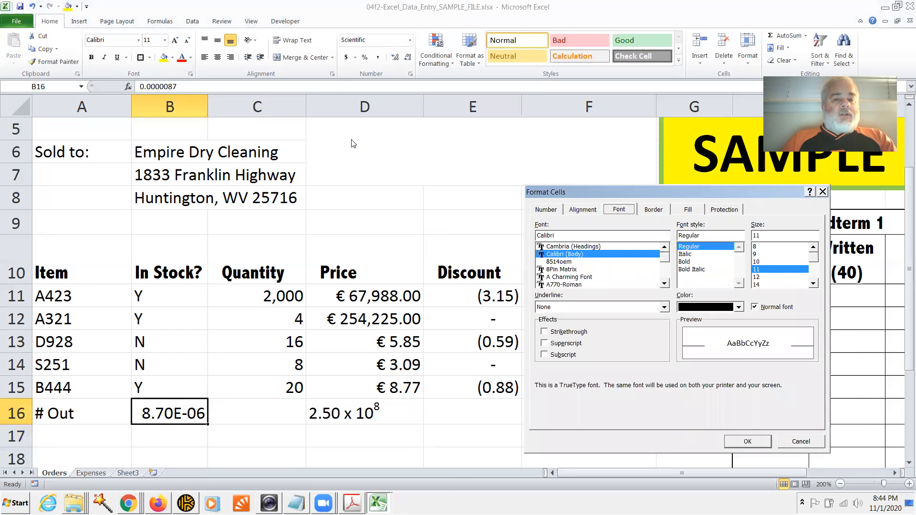
click(545, 211)
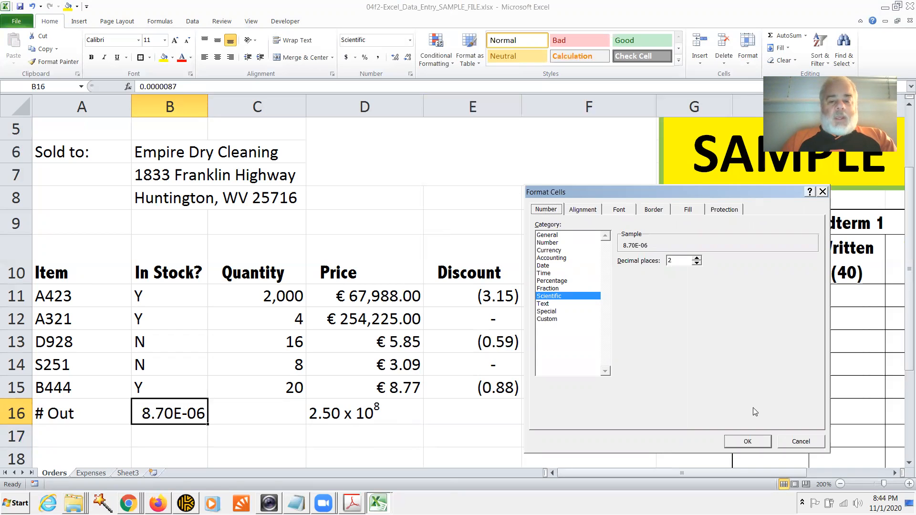
click(748, 441)
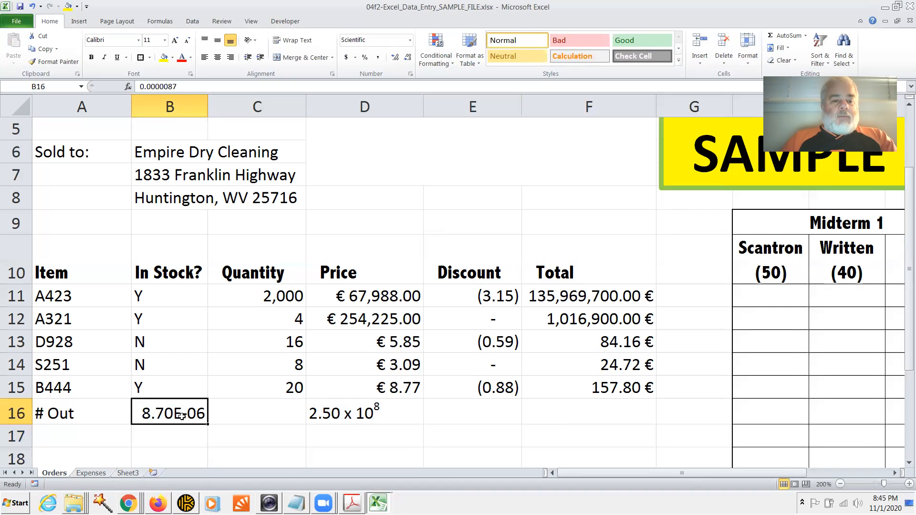
Enter 1 as the # Out value in B16 and reselect the cell
text(1)
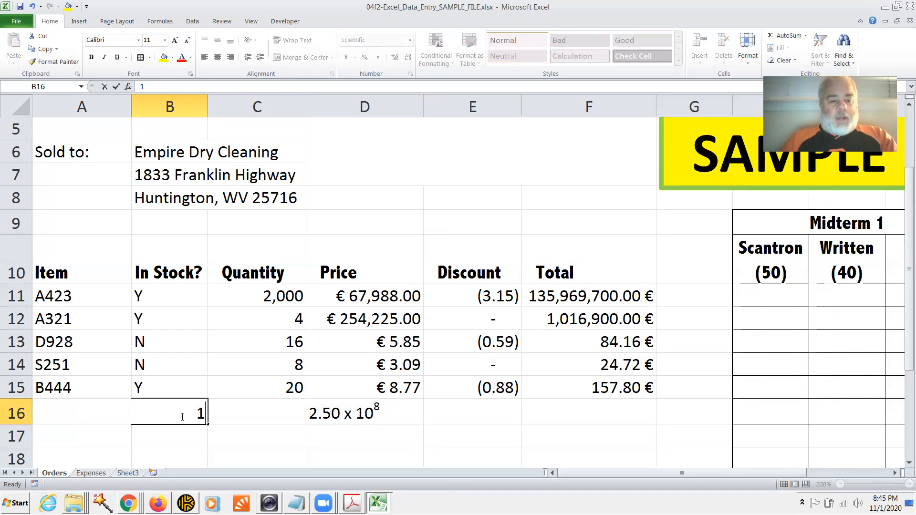
key(Return)
click(181, 416)
Change the number format of the # Out value in B16 to Date
right_click(181, 416)
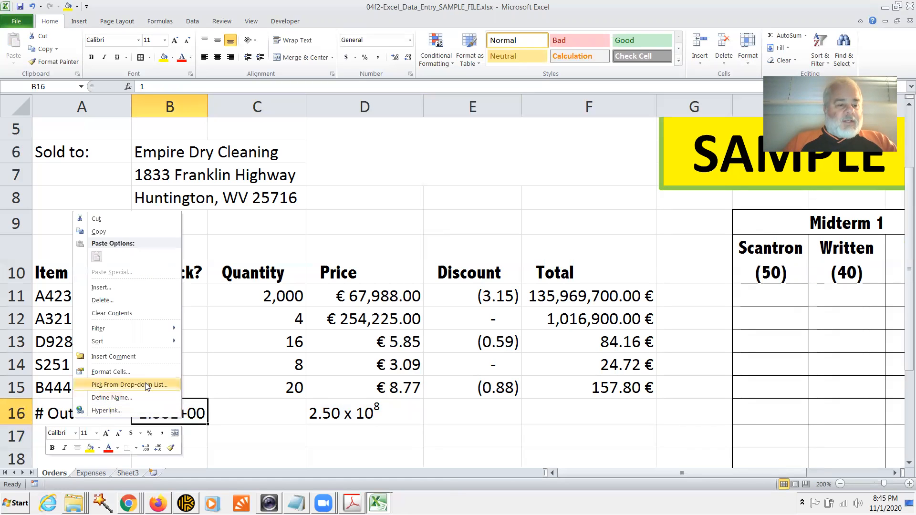
click(110, 372)
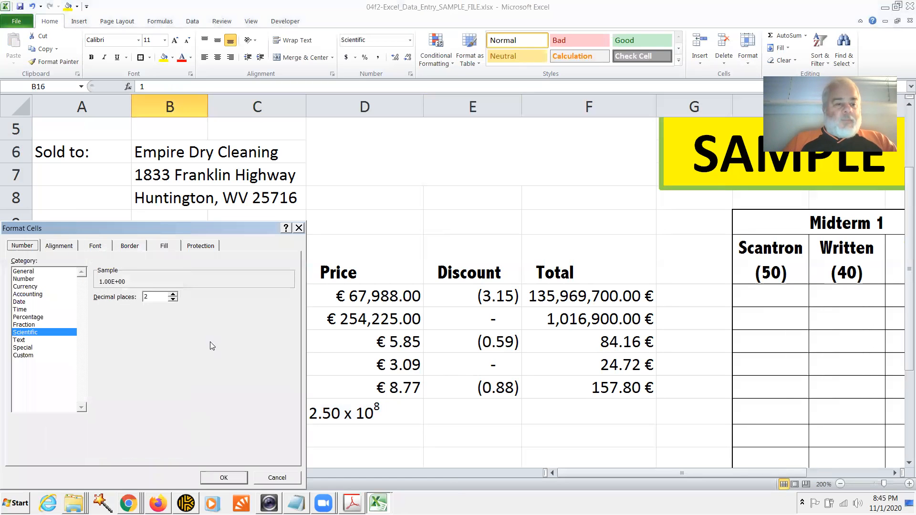
click(36, 302)
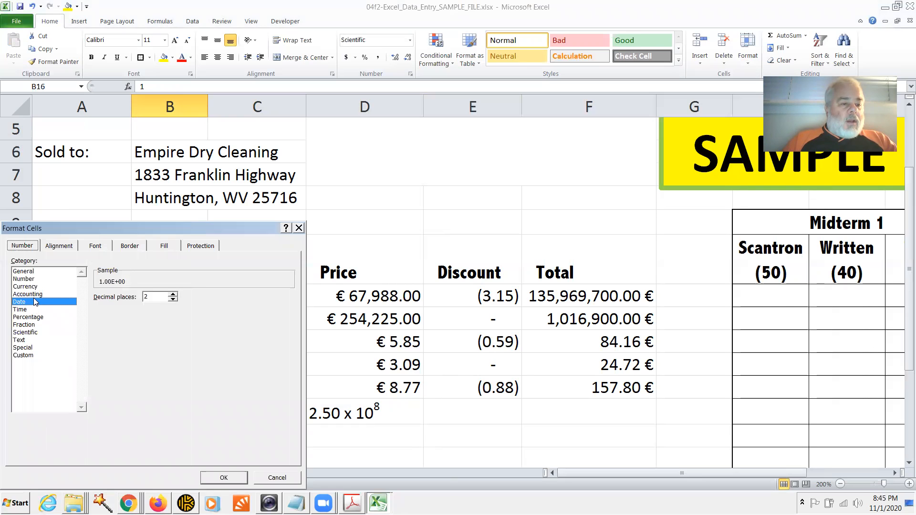
click(222, 477)
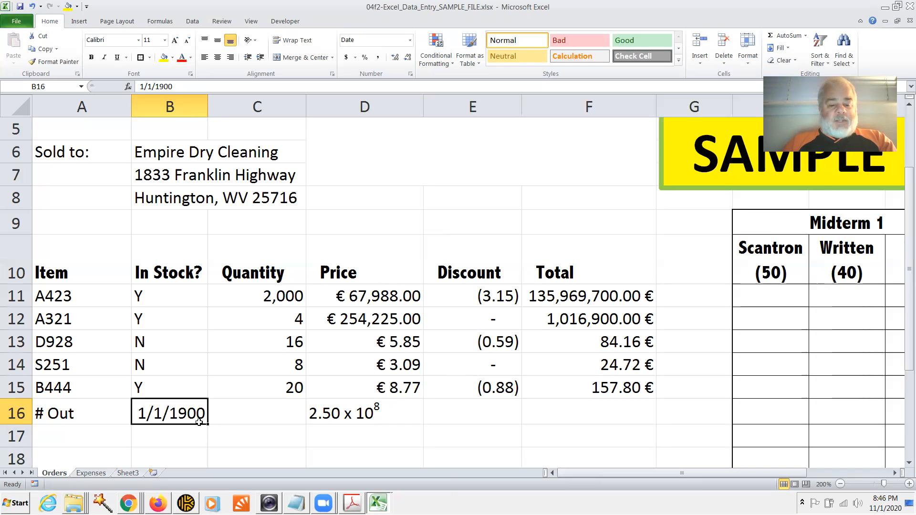
Enter 25 in the date-formatted cell B16, and replace it with 7654
text(25)
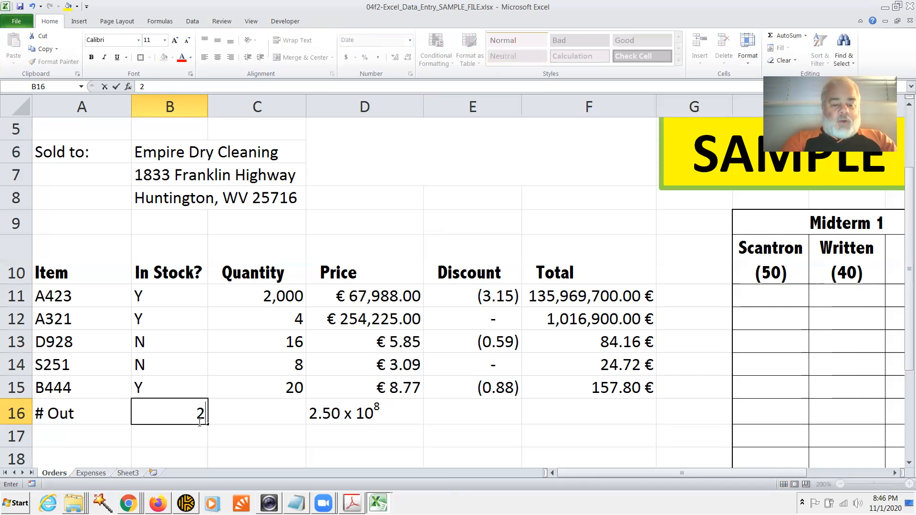
key(Return)
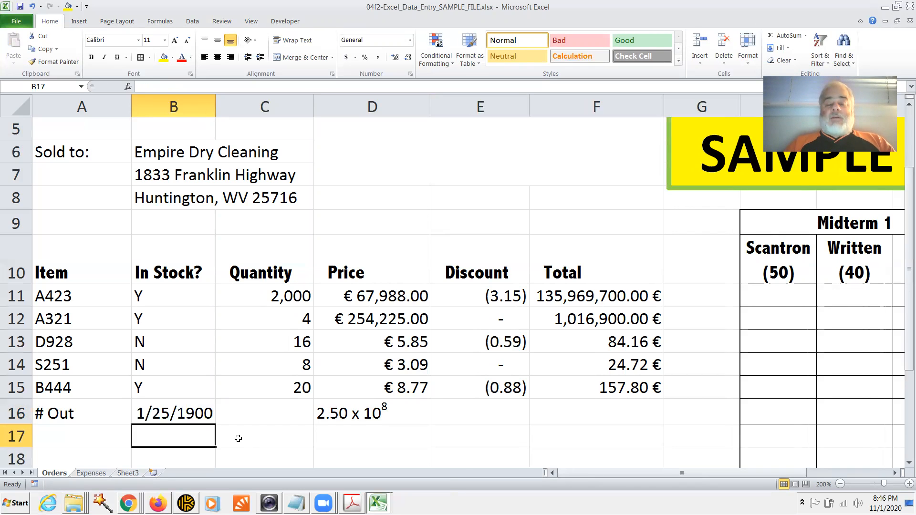
click(189, 413)
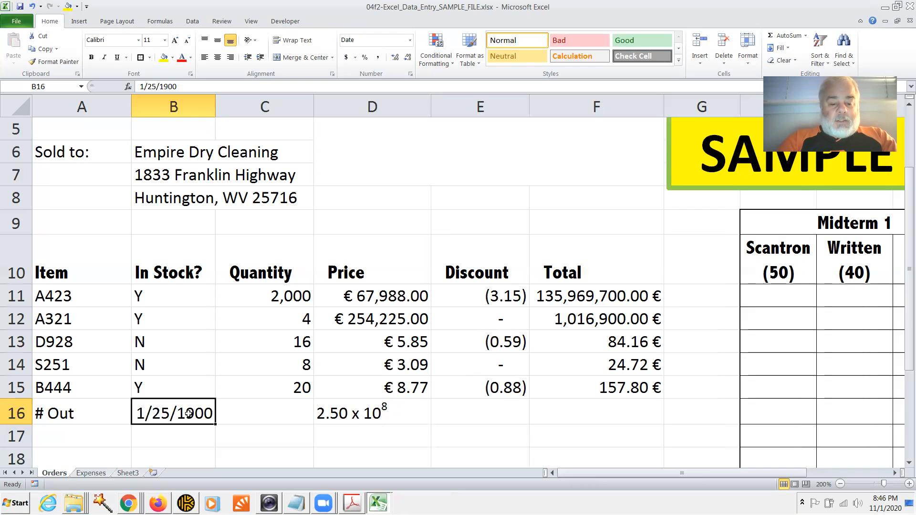
text(7654)
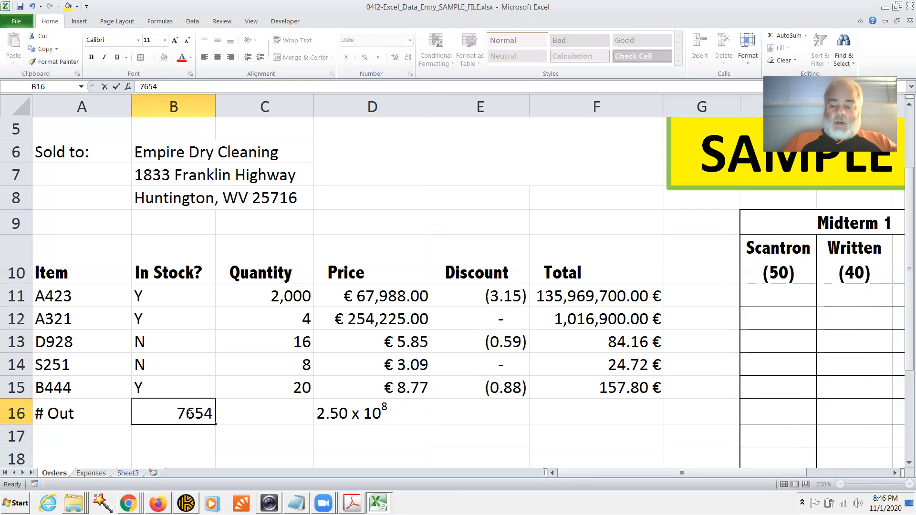
key(Return)
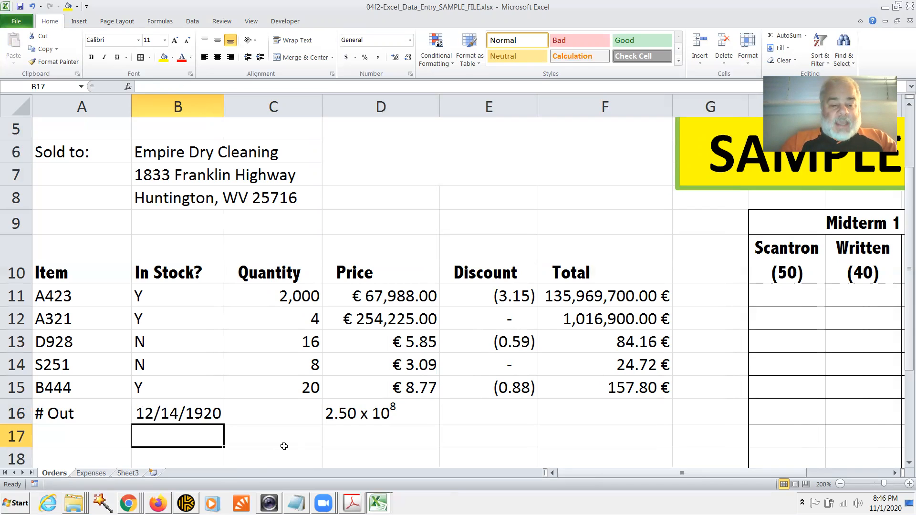
Enter the date 11/1/2020 in B17 and reselect the cell
text(10)
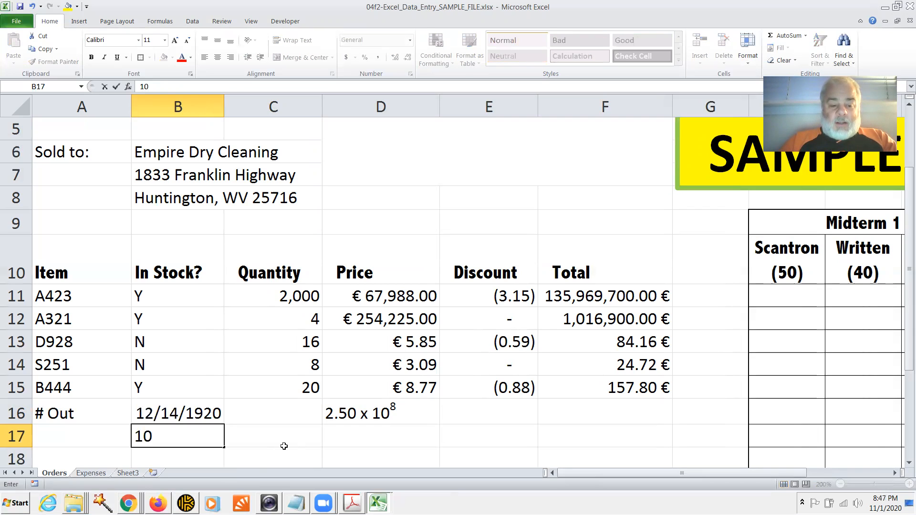
text(/)
key(BackSpace)
key(BackSpace)
text(1/1/)
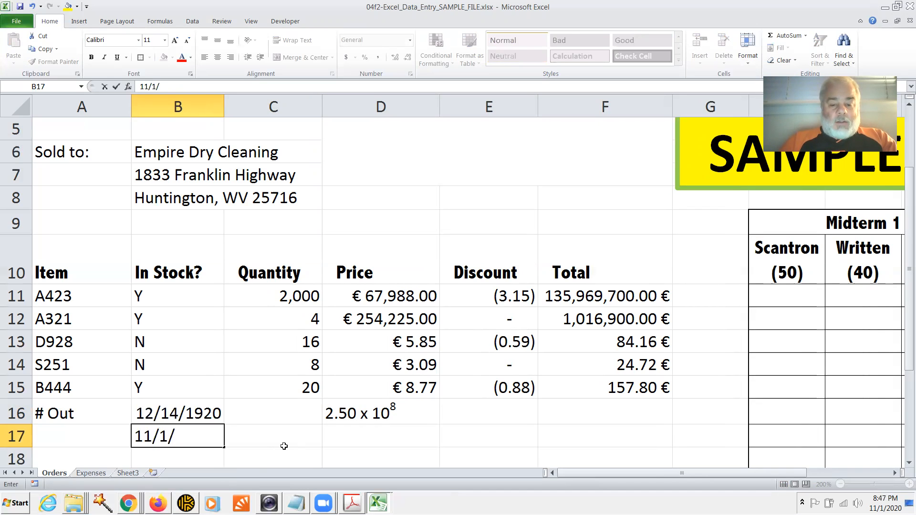
text(2020)
key(Return)
key(Up)
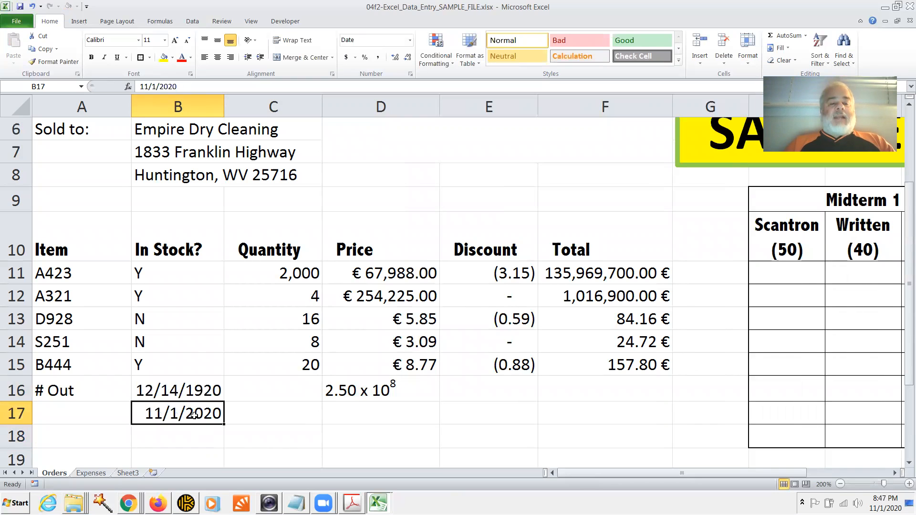
Change the format of B17 to Number with 2 decimal places
click(191, 75)
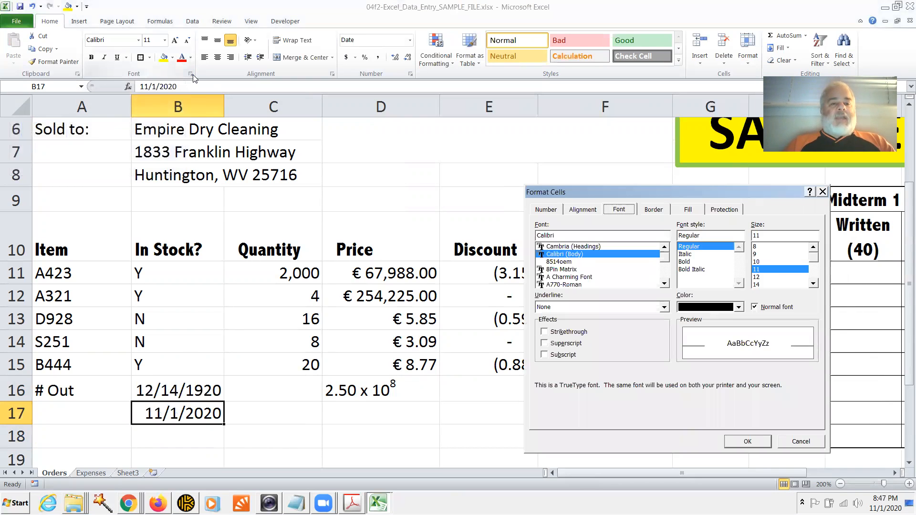
click(546, 210)
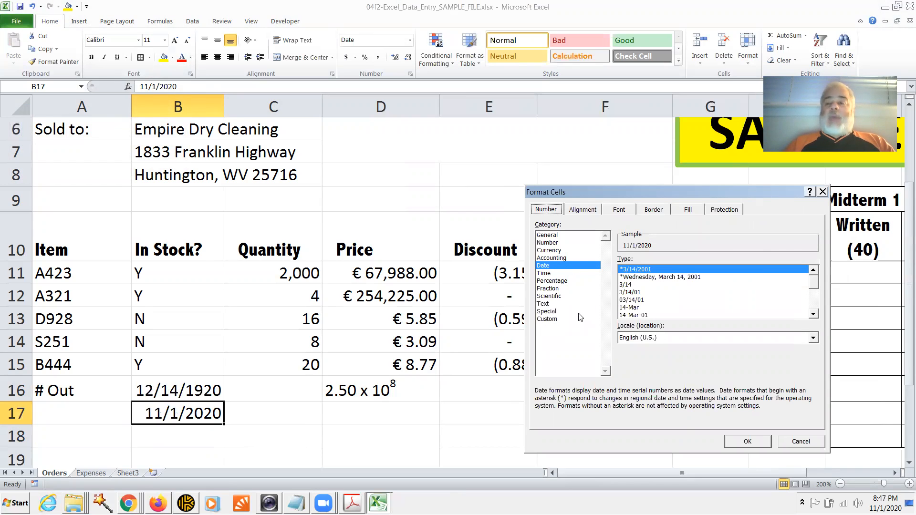
click(551, 244)
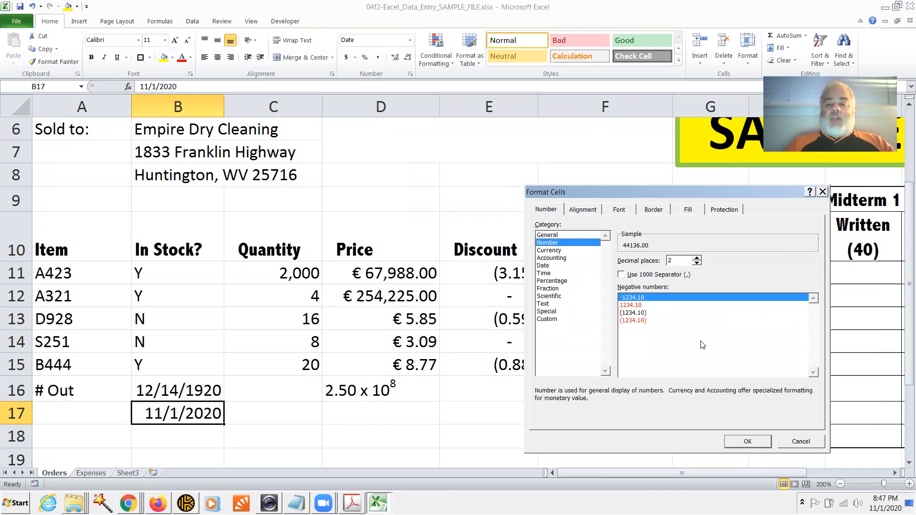
click(743, 443)
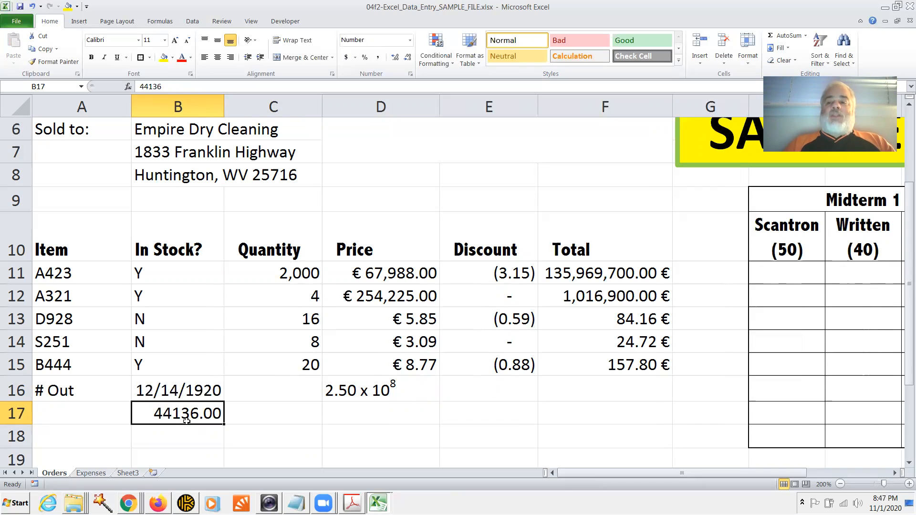
Enter the date 1/23/1876 in B18 and reselect the cell
click(186, 438)
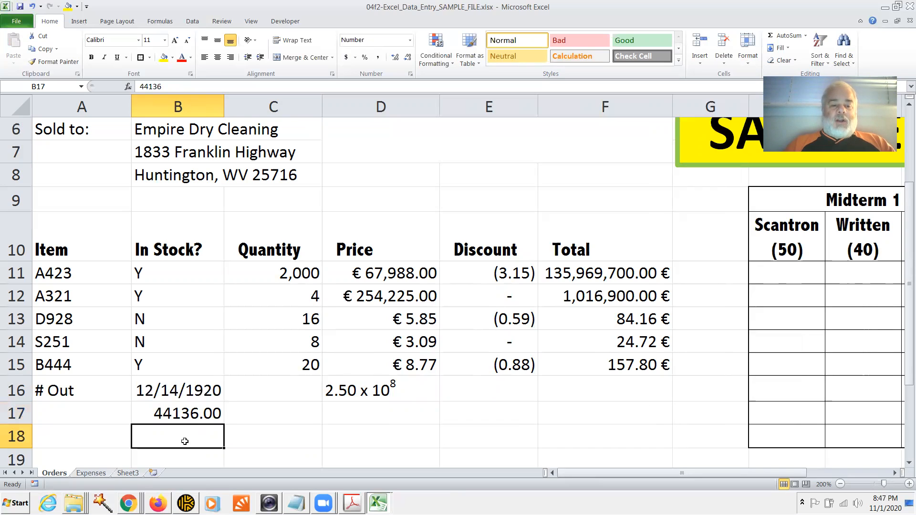
text(1/)
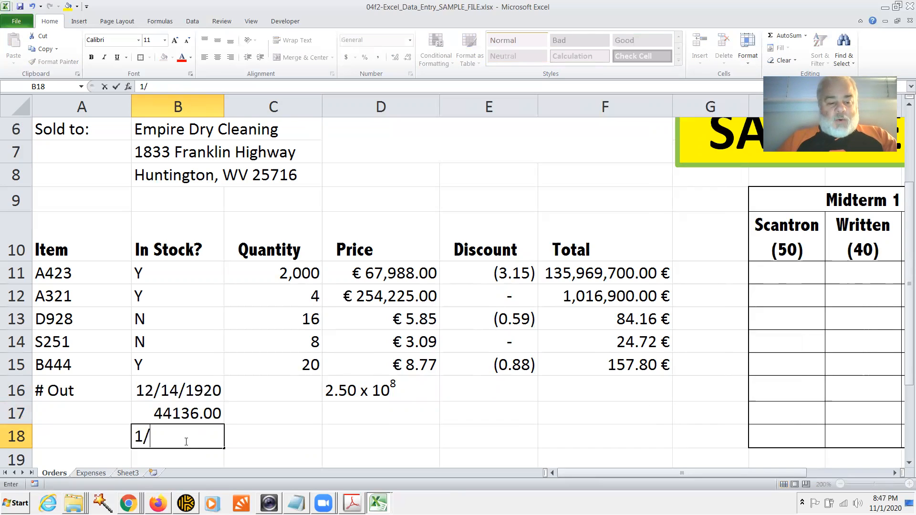
text(23/1876)
key(Return)
key(Up)
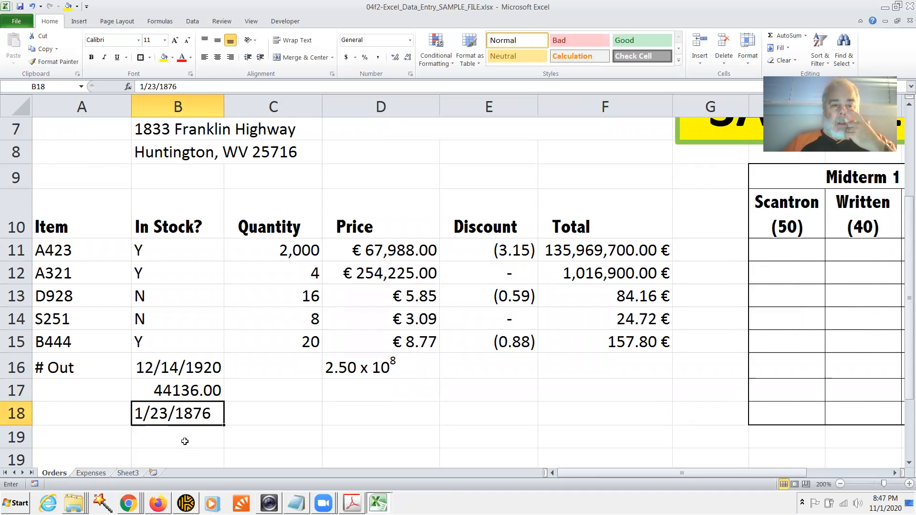
Apply the Date format with the *3/14/2001 type to B18
right_click(206, 414)
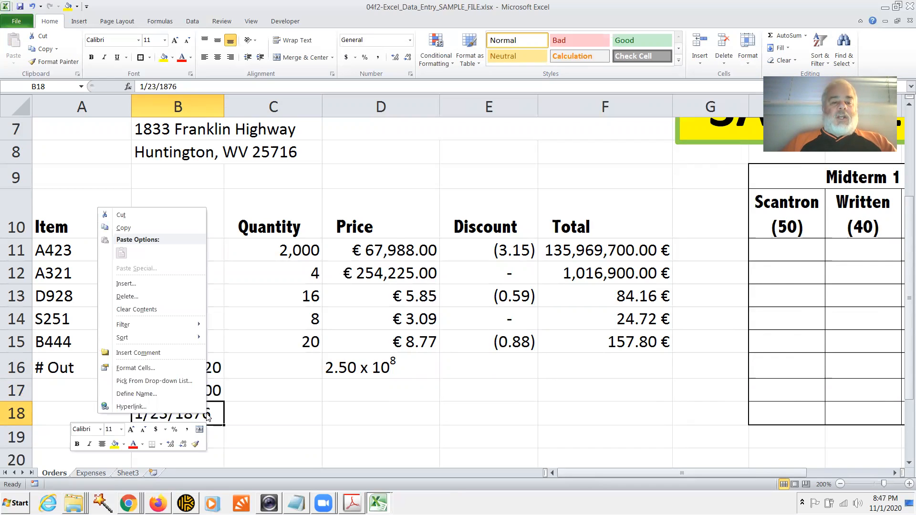
click(163, 370)
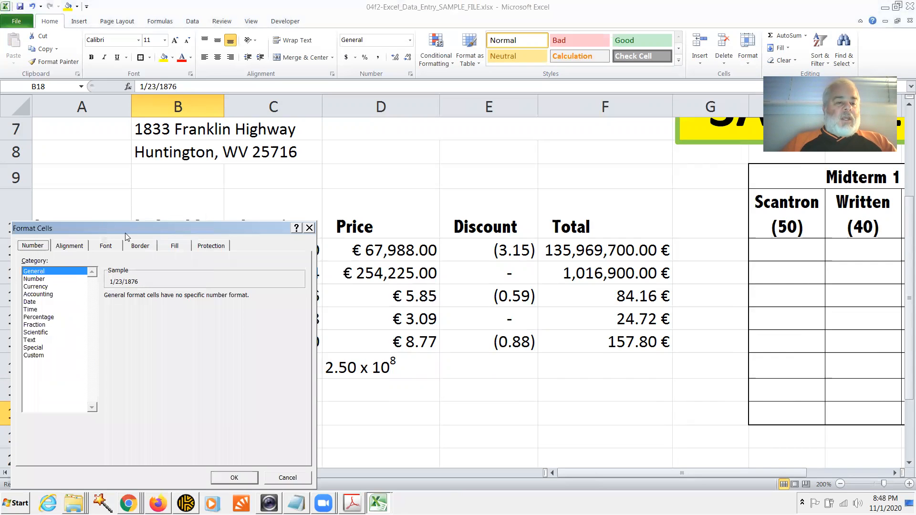
drag(128, 234, 502, 183)
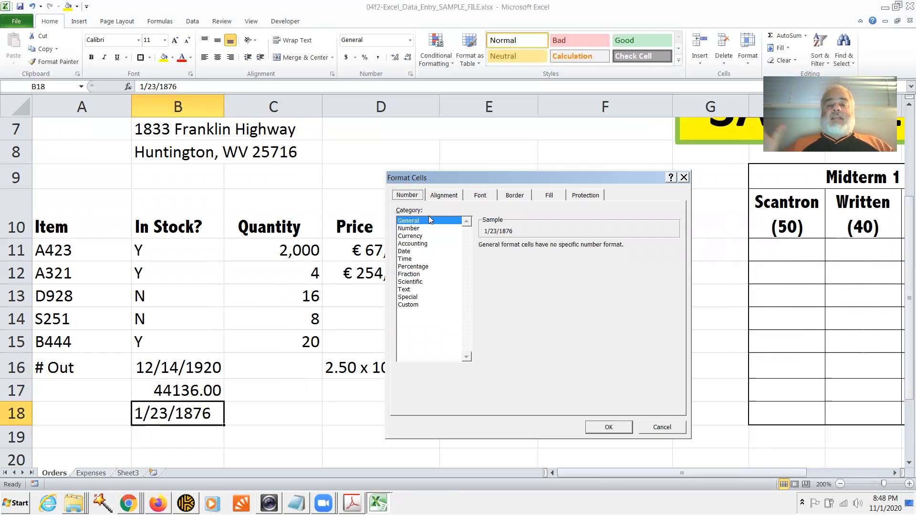
click(413, 254)
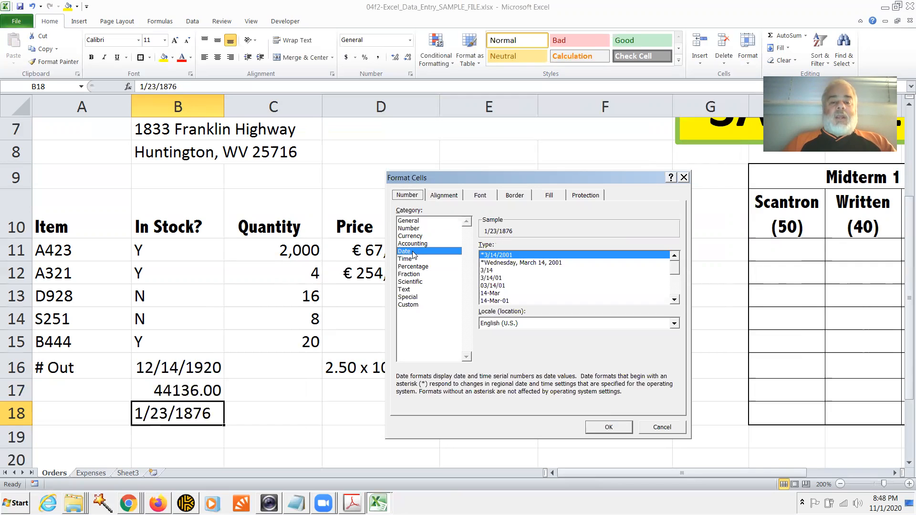
click(606, 424)
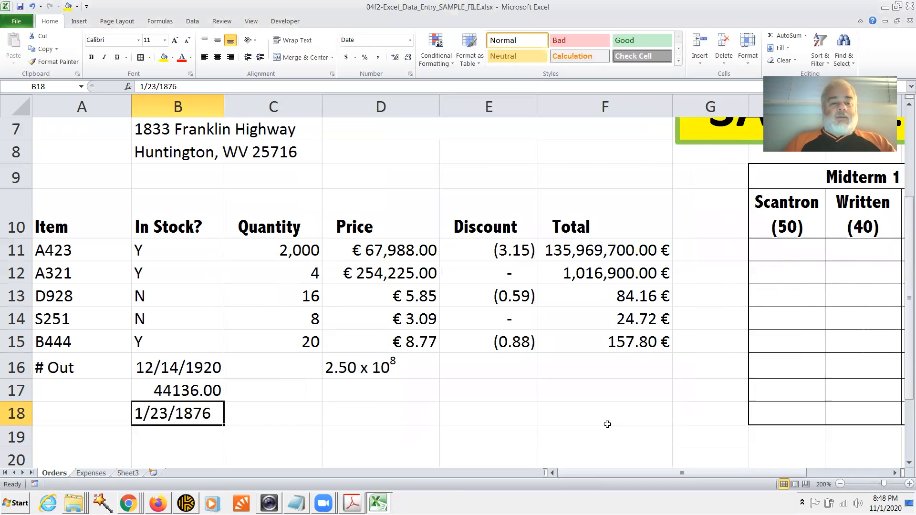
Apply the Number format with 2 decimal places to the 1876 date in B18
right_click(183, 418)
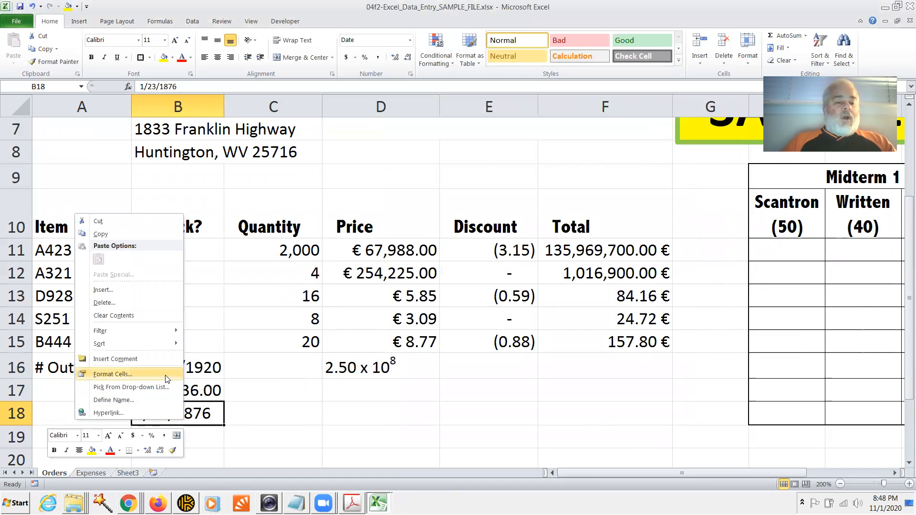
click(139, 373)
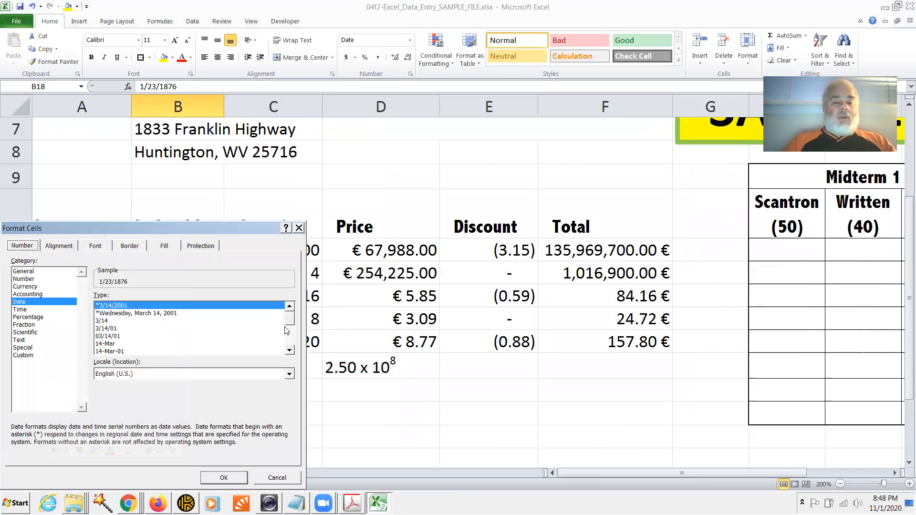
click(24, 279)
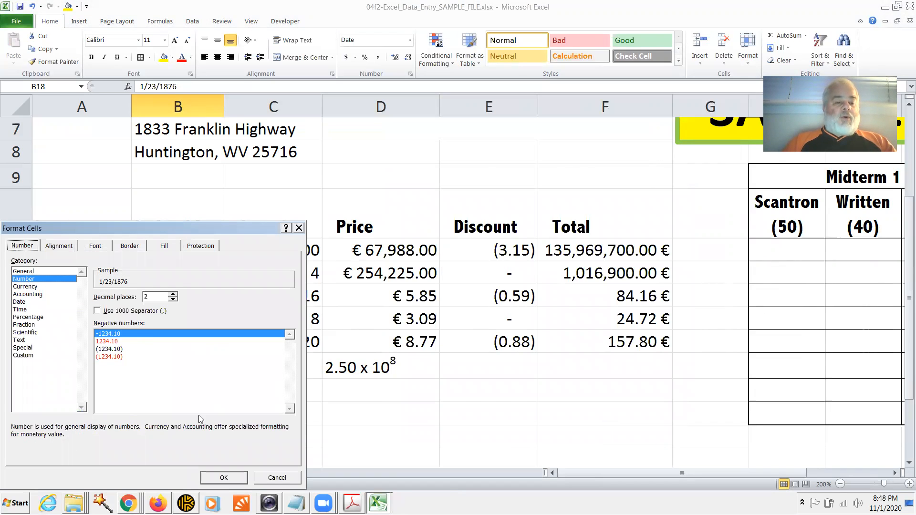
click(223, 477)
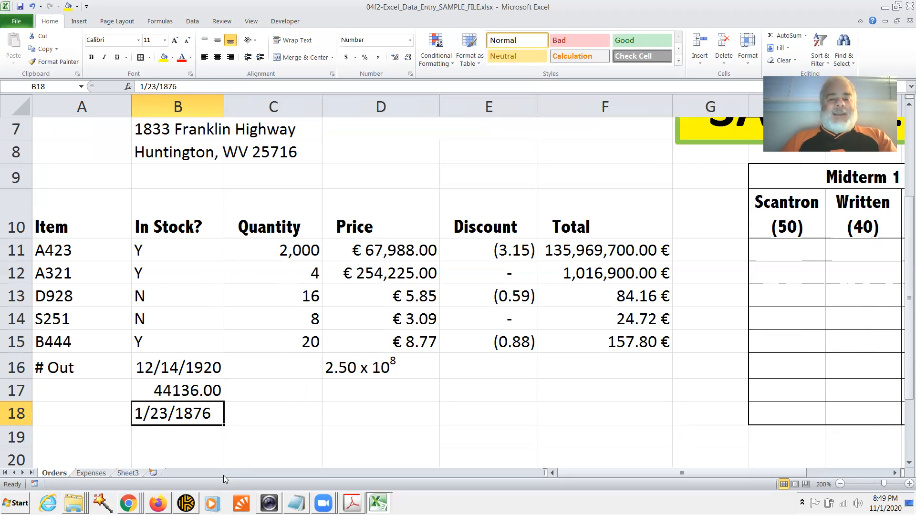
Switch to the formatting slides in Adobe Acrobat and advance past the Format Cells dialog slide to the Borders slide
key(alt+Tab)
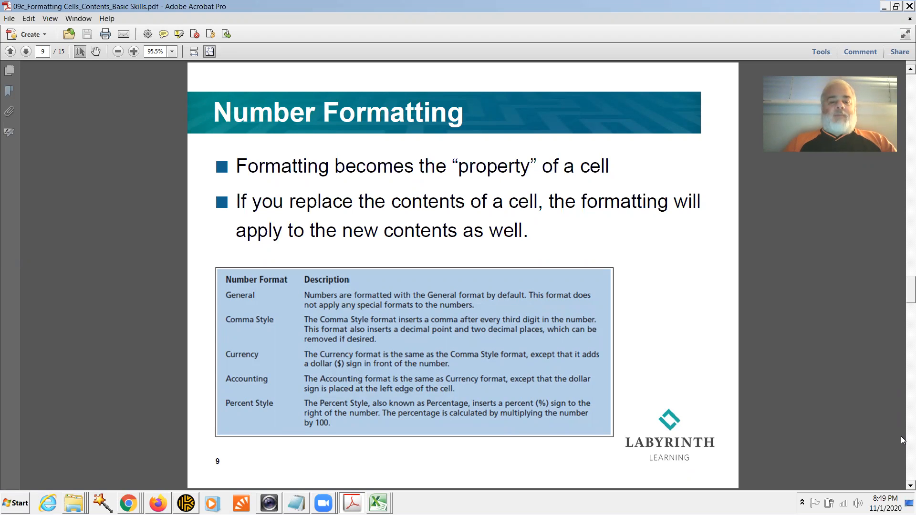
key(Page_Down)
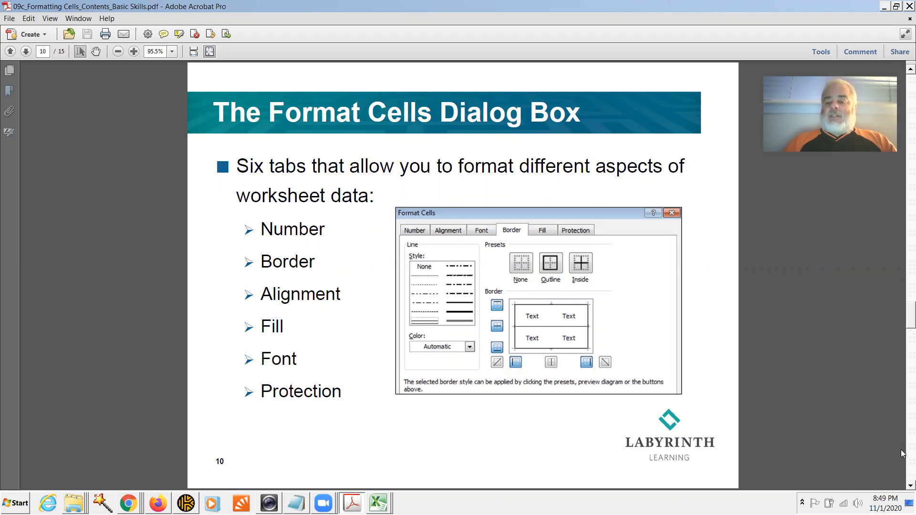
scroll(902, 457, down, 1)
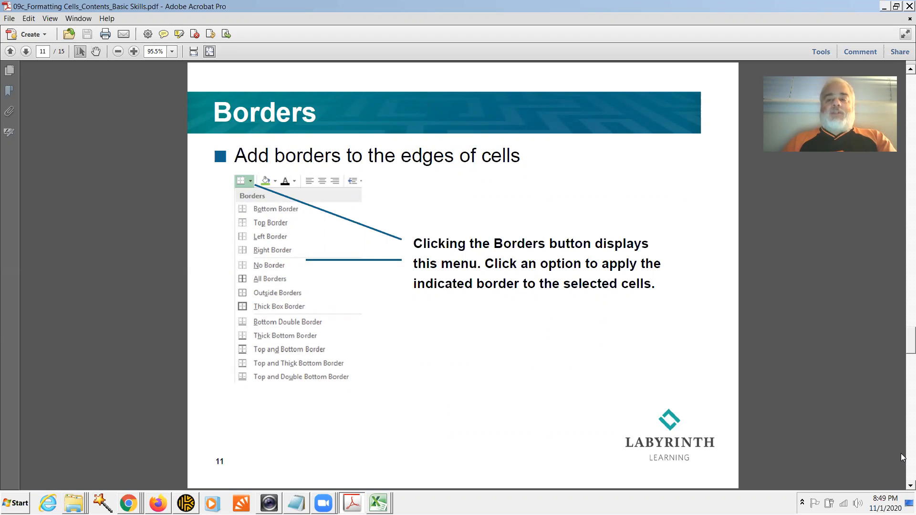
Switch back to Excel and apply All Borders to the order table range A10:F16
key(alt+Tab)
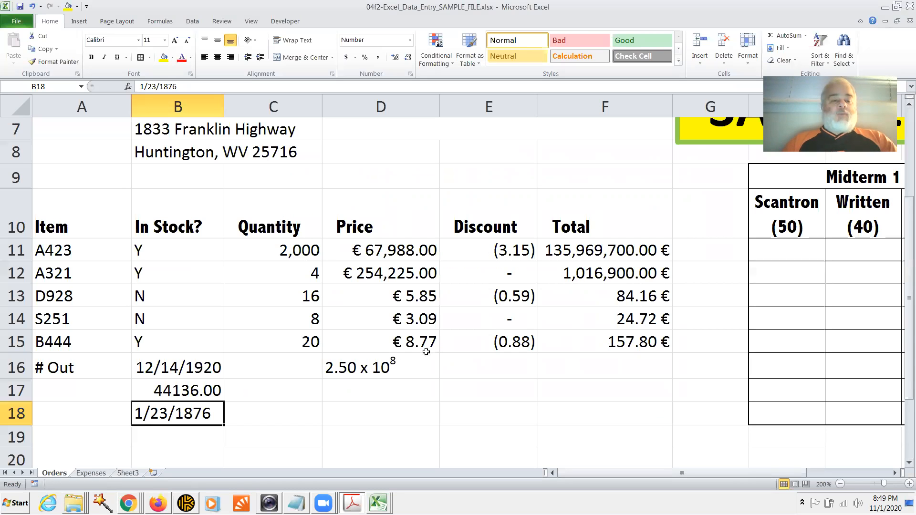
drag(71, 215, 597, 364)
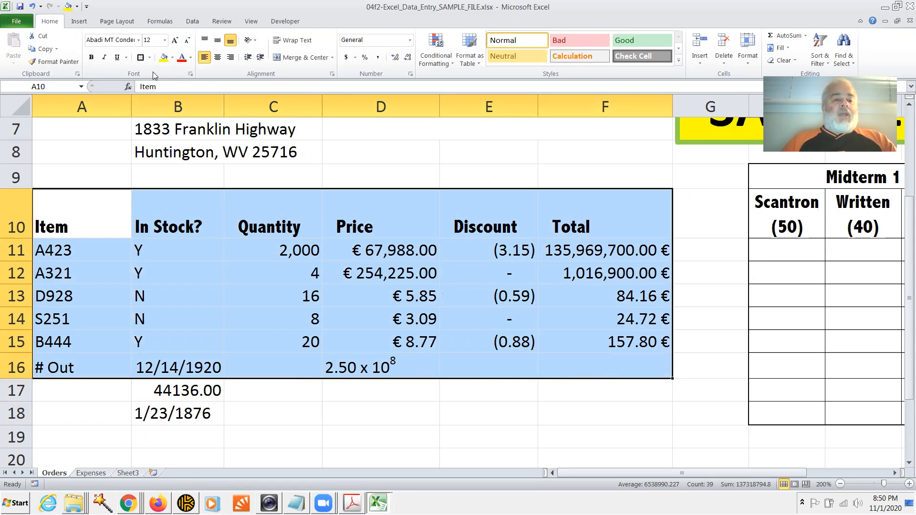
click(148, 60)
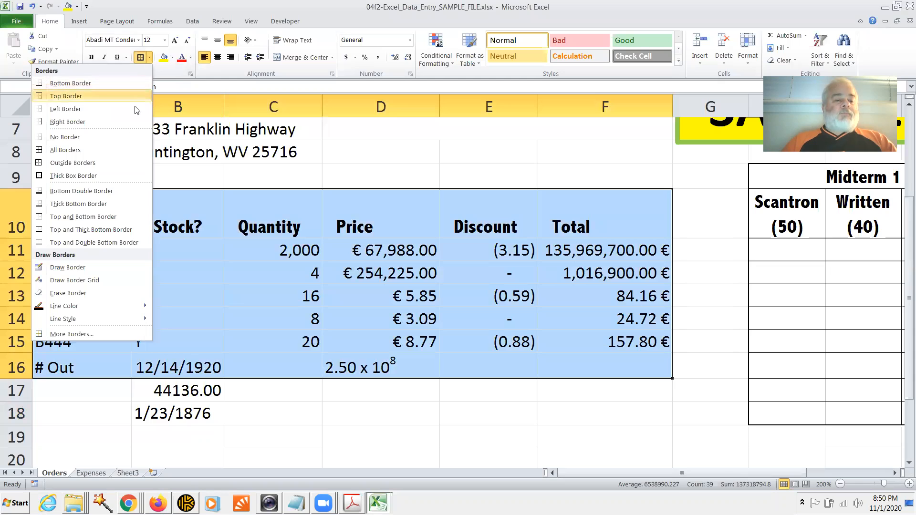
click(100, 153)
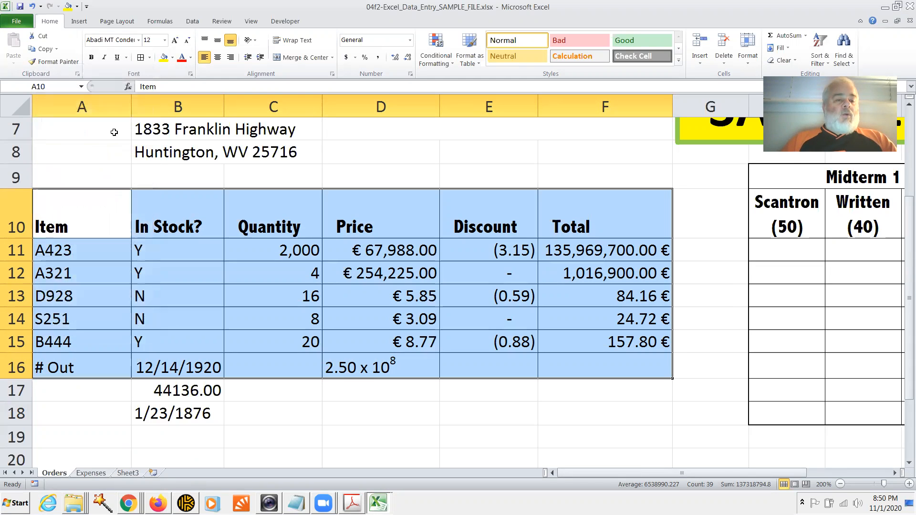
Apply a Thick Box Border around the order table range A10:F16
click(149, 58)
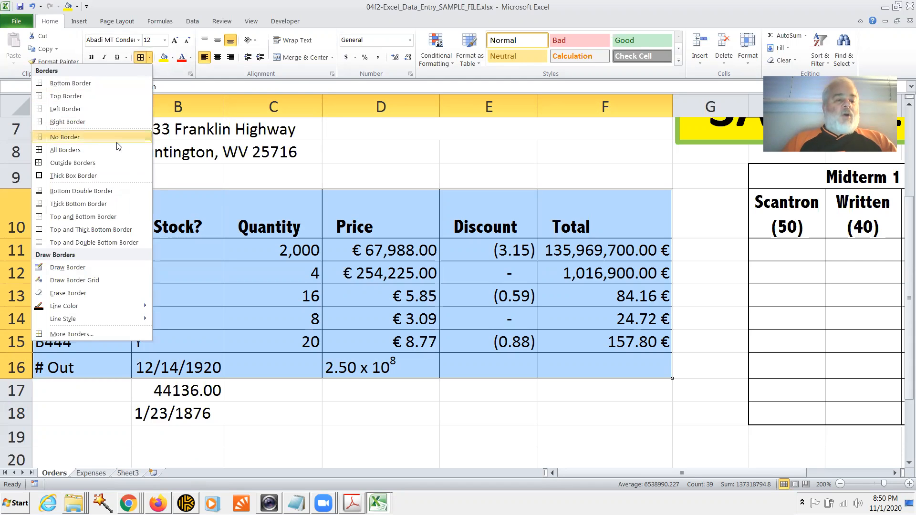
click(105, 178)
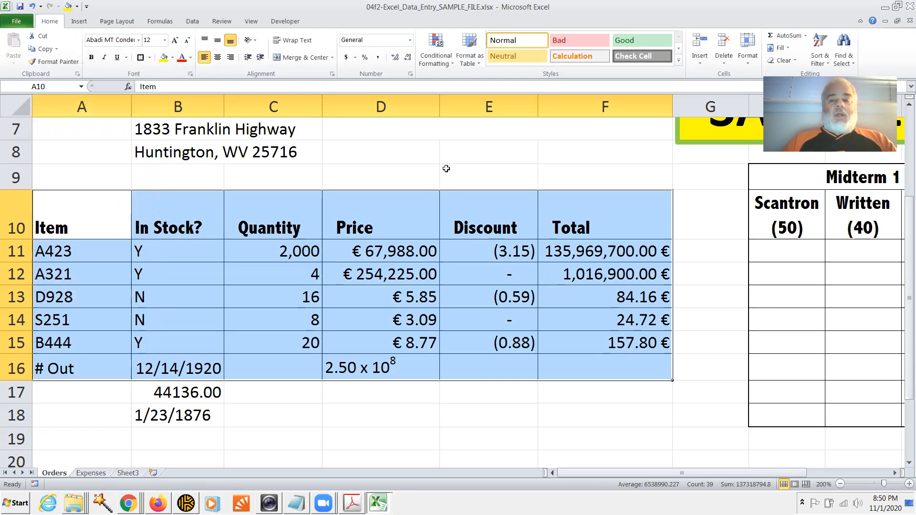
click(445, 170)
click(574, 148)
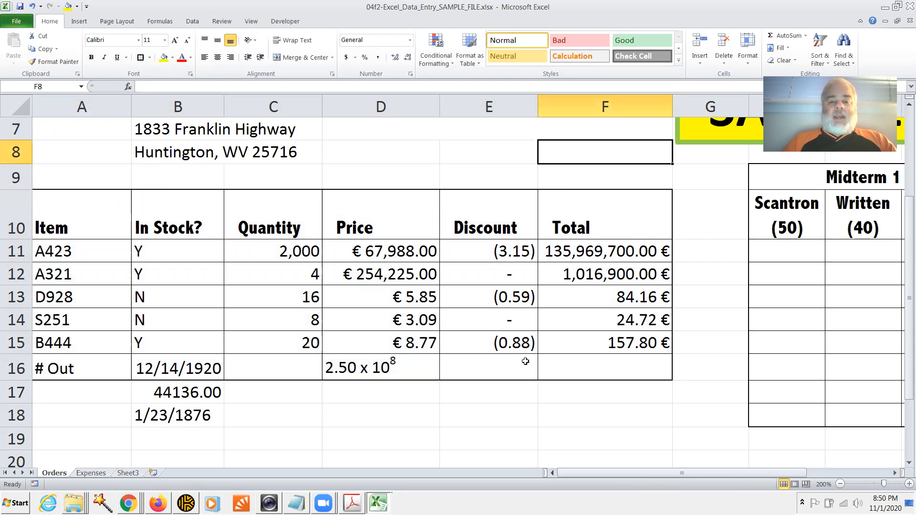
Change the inside borders of the order table A10:F16 to the medium dash-dot line style
drag(71, 215, 593, 364)
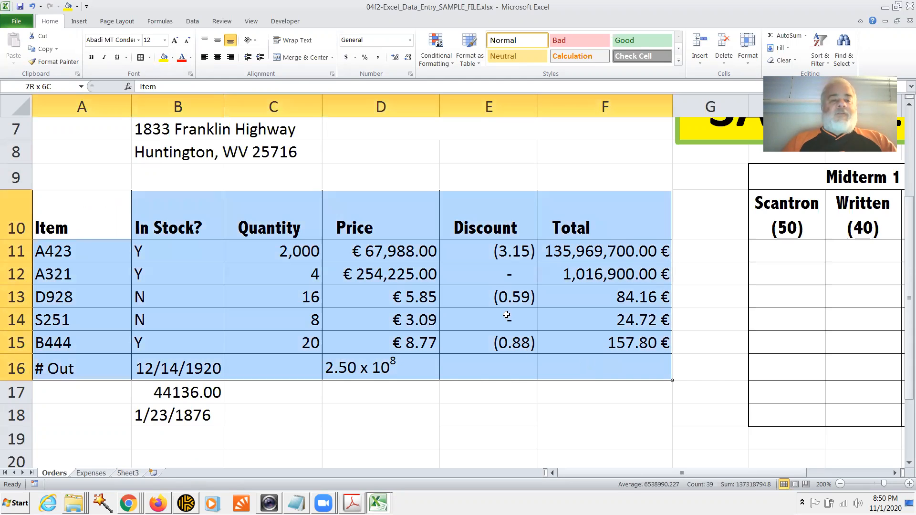
click(80, 22)
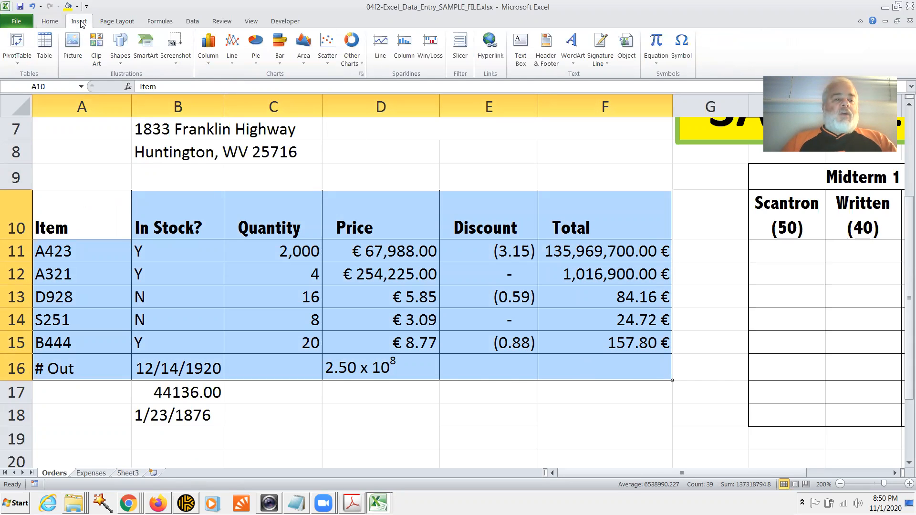
click(51, 21)
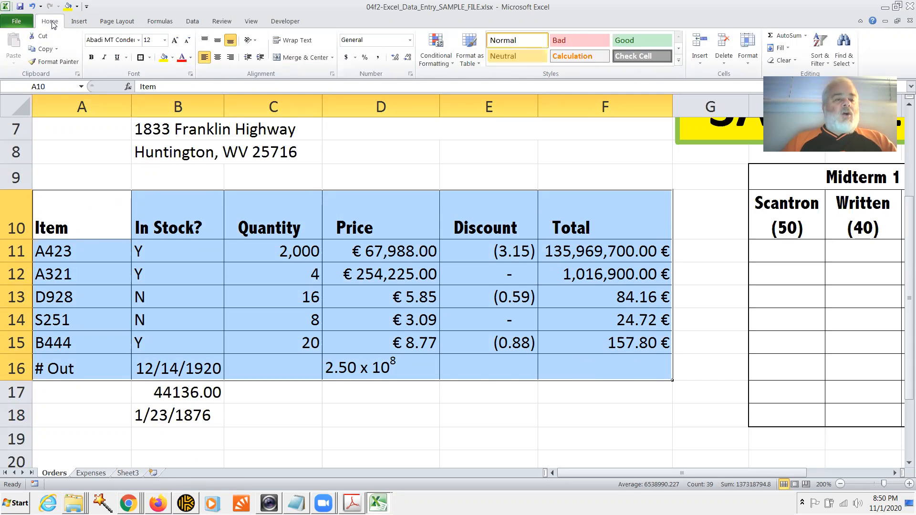
click(191, 74)
click(650, 210)
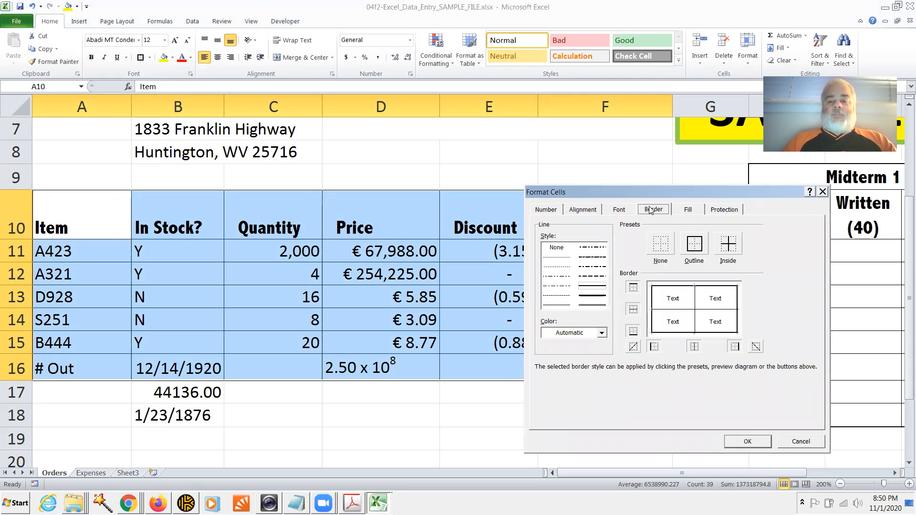
click(595, 268)
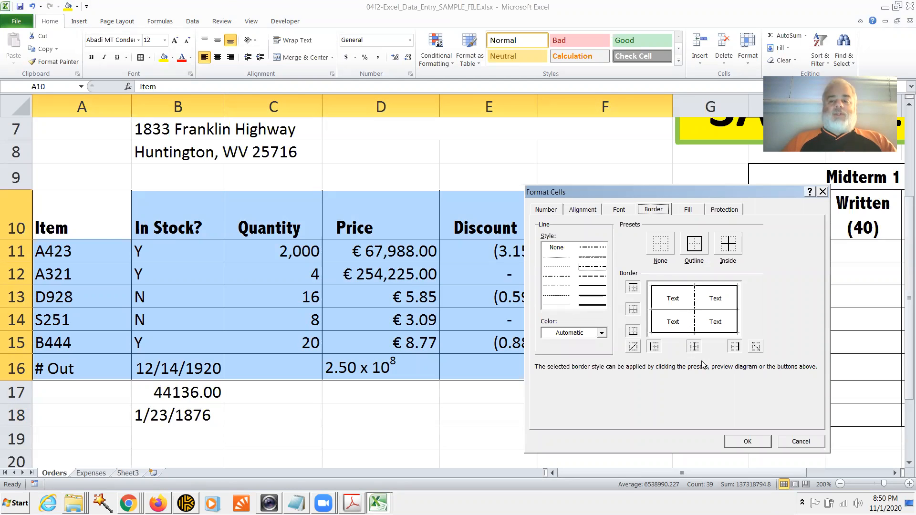
click(738, 439)
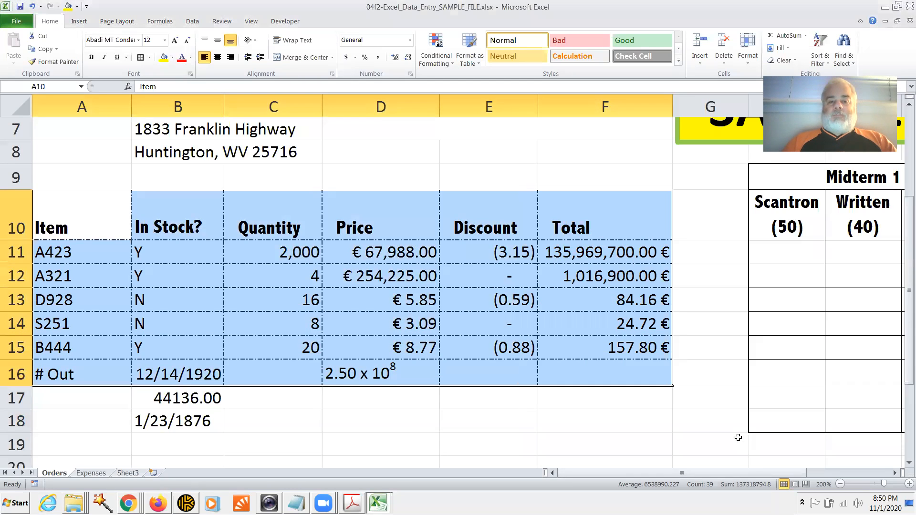
click(659, 418)
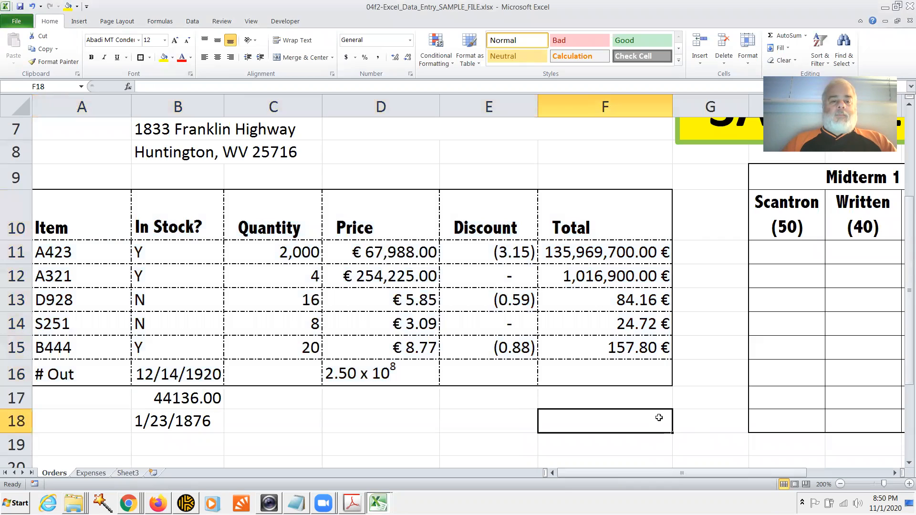
Apply a thick solid bottom border to the header row A10:F10
drag(57, 219, 590, 198)
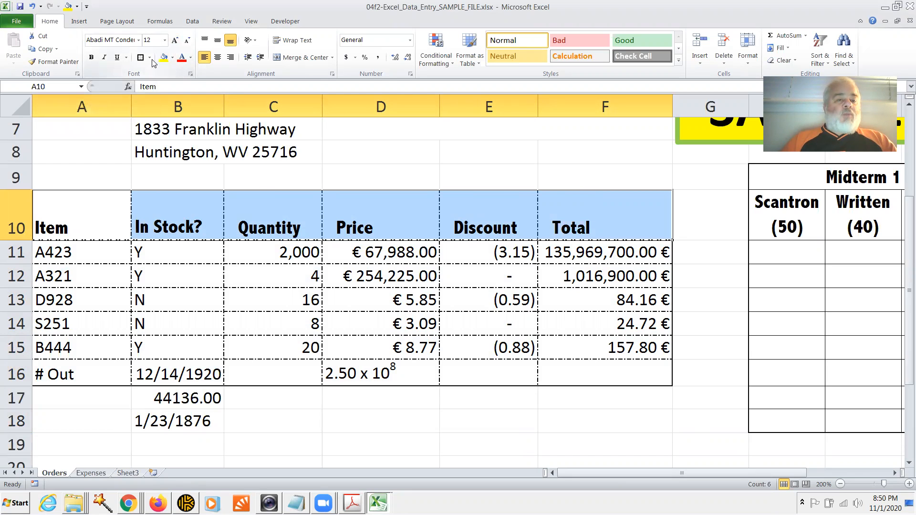
click(192, 74)
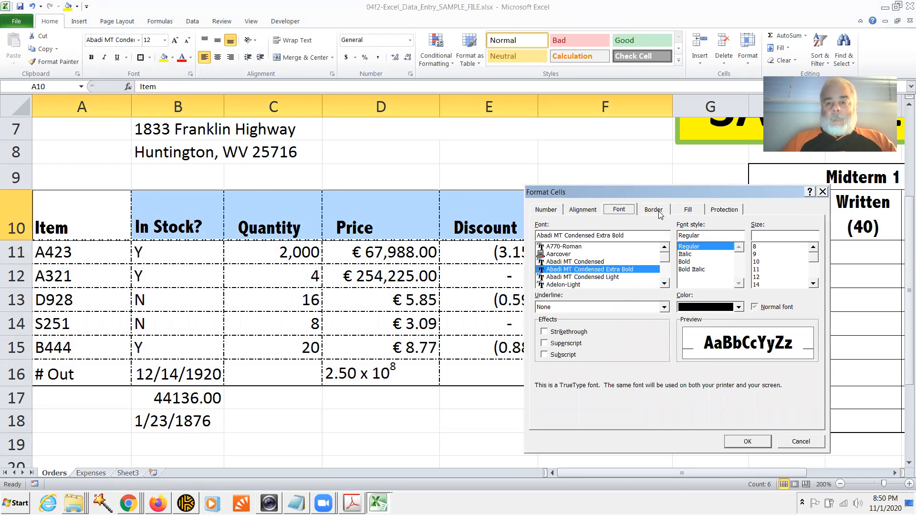
click(660, 214)
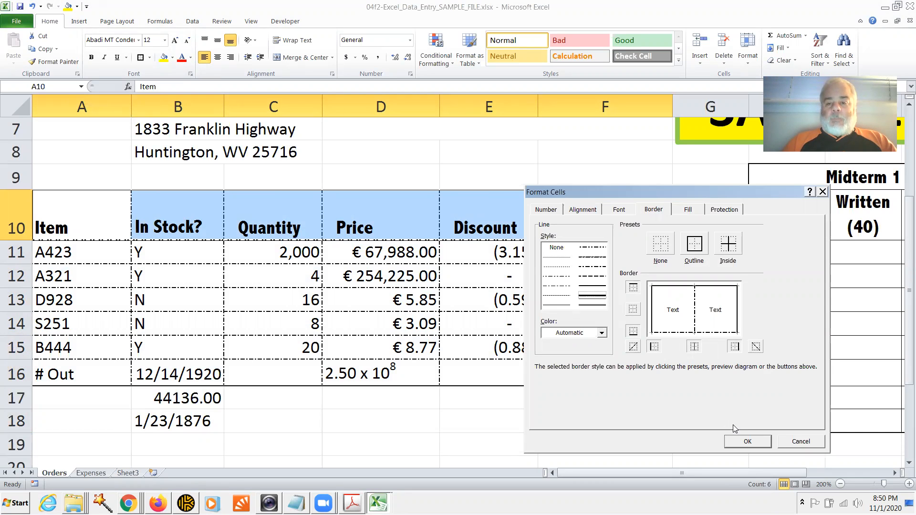
click(739, 441)
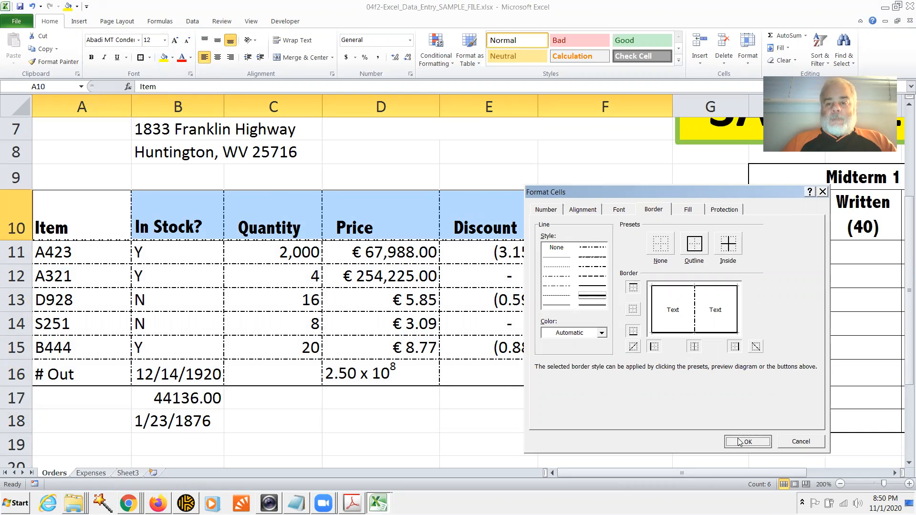
click(707, 403)
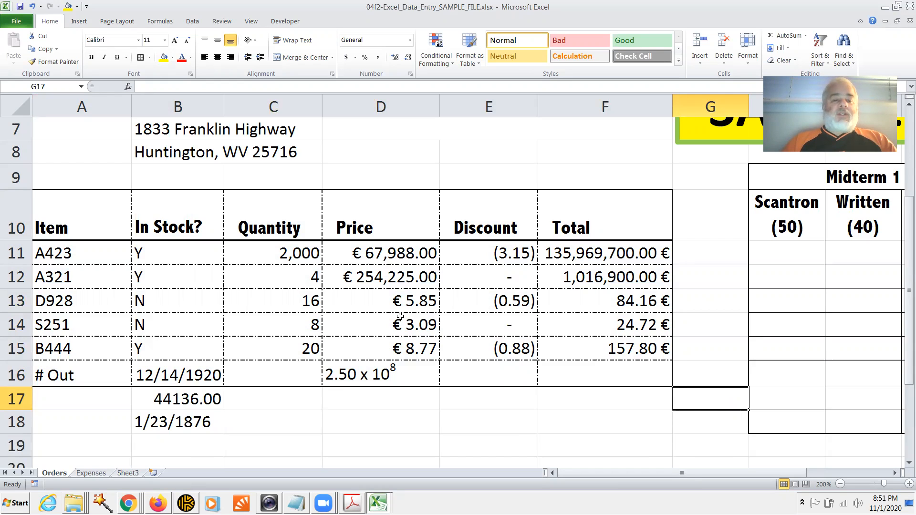
Fill the header row A10:F10 with the lightest dark-blue theme shade
click(74, 227)
drag(74, 227, 620, 224)
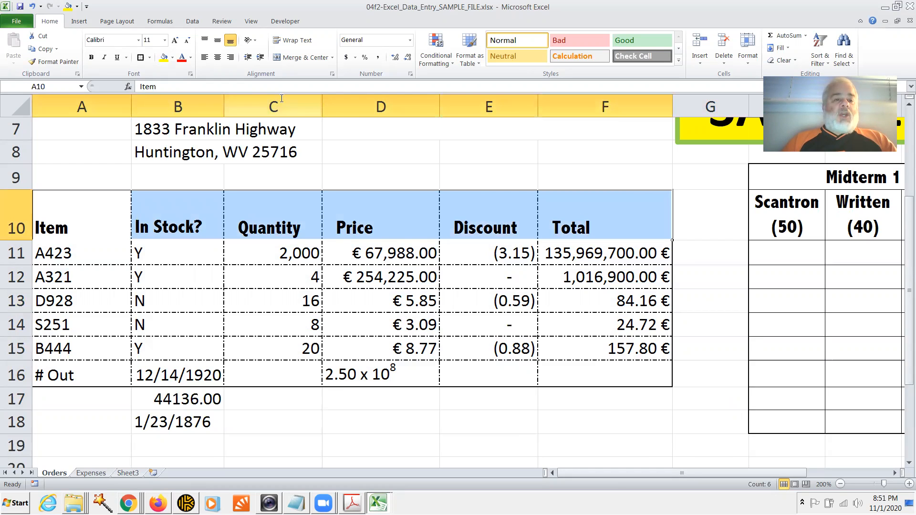
click(172, 58)
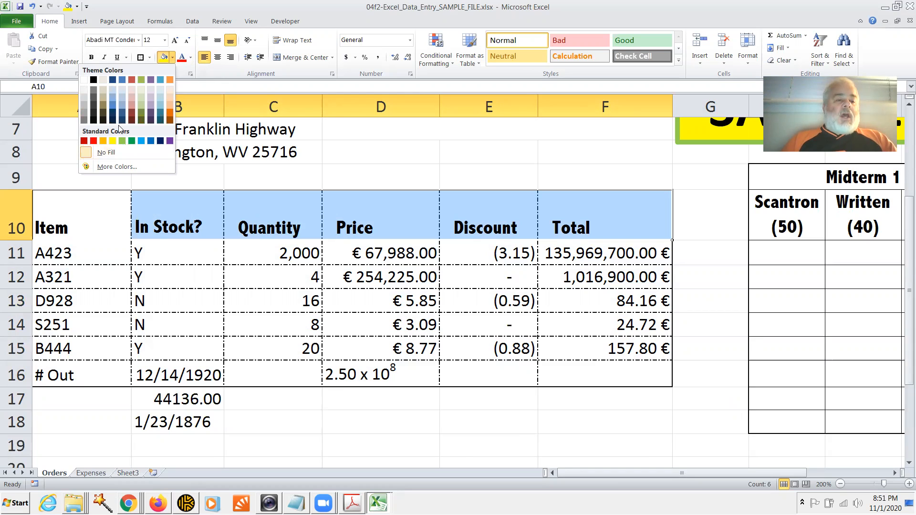
click(111, 89)
click(291, 208)
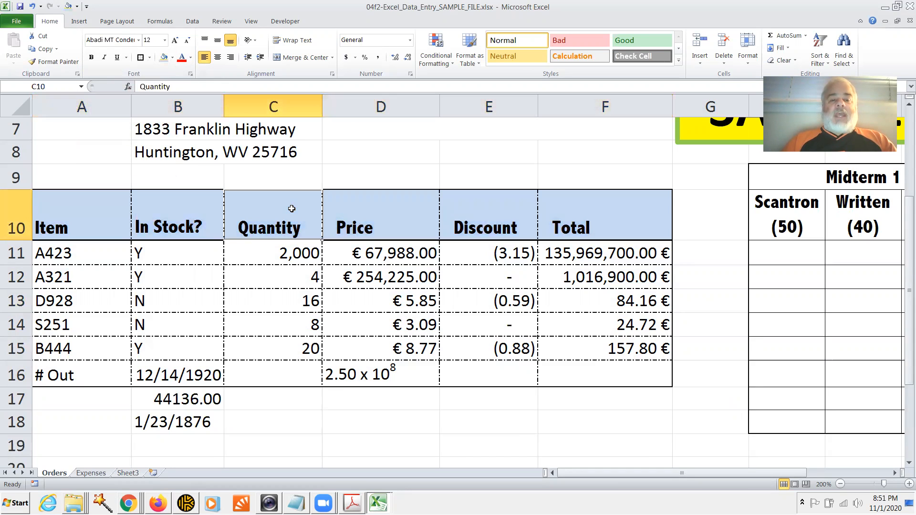
Fill the order data rows A11:F16 with the lightest grey shade of the white theme color
double_click(404, 300)
drag(82, 258, 578, 368)
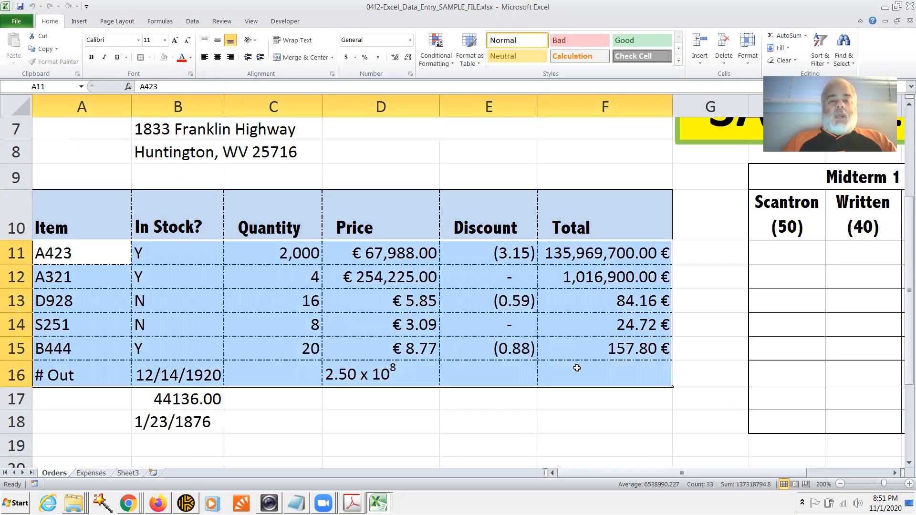
click(173, 58)
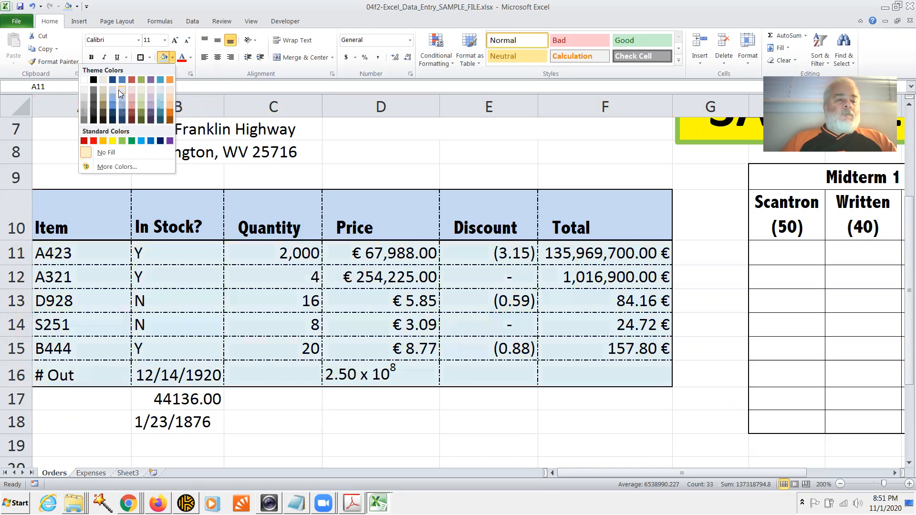
click(83, 92)
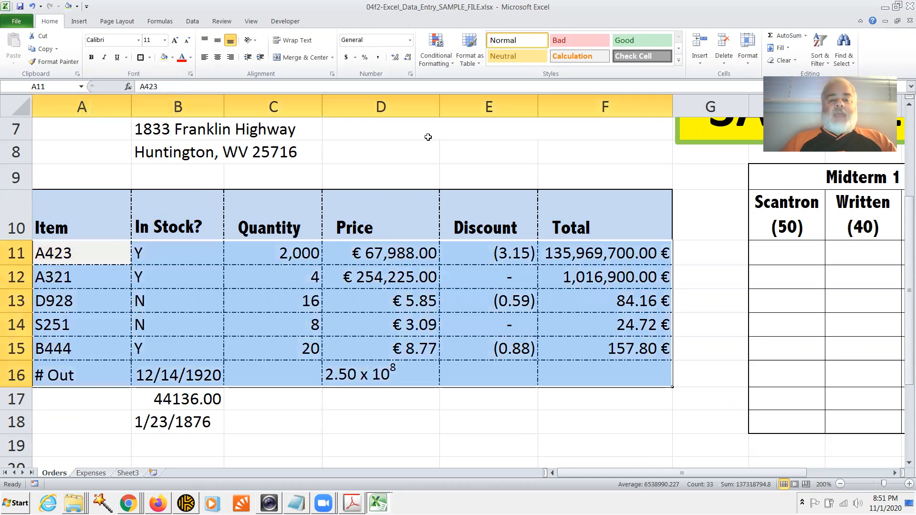
click(425, 137)
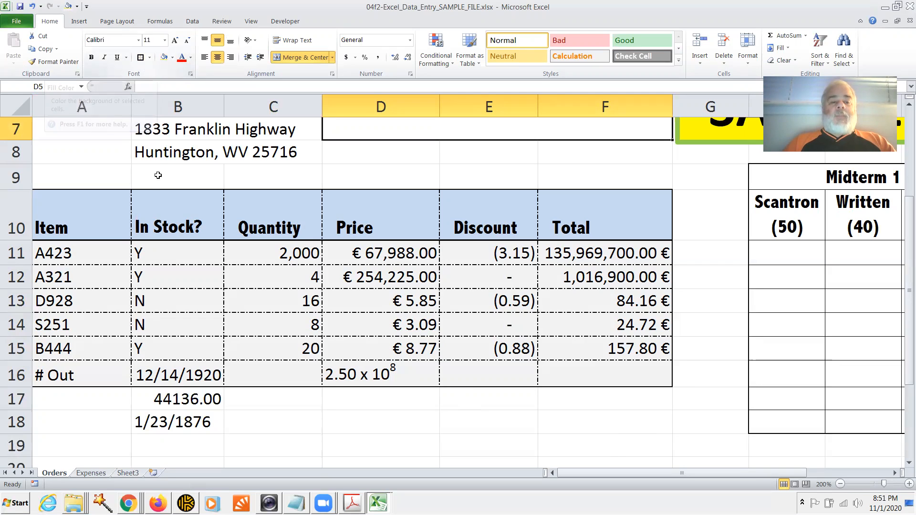
Open the additional background fill colors for header row A10:F10 and compare the standard palette with the custom color picker
drag(103, 229, 541, 229)
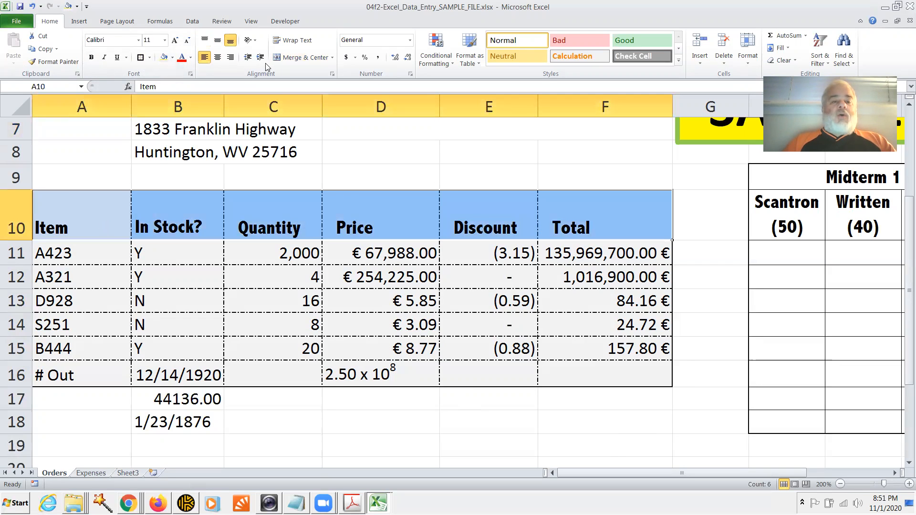
click(191, 74)
click(688, 210)
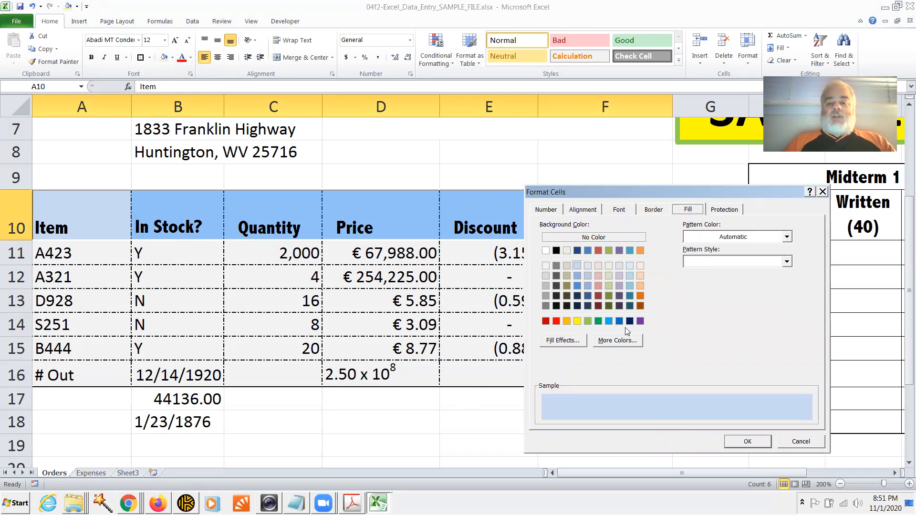
click(624, 342)
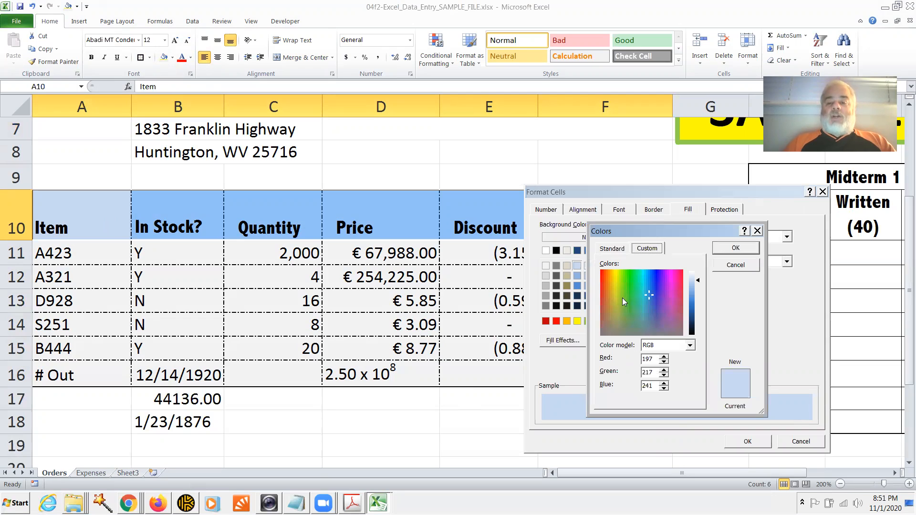
click(612, 249)
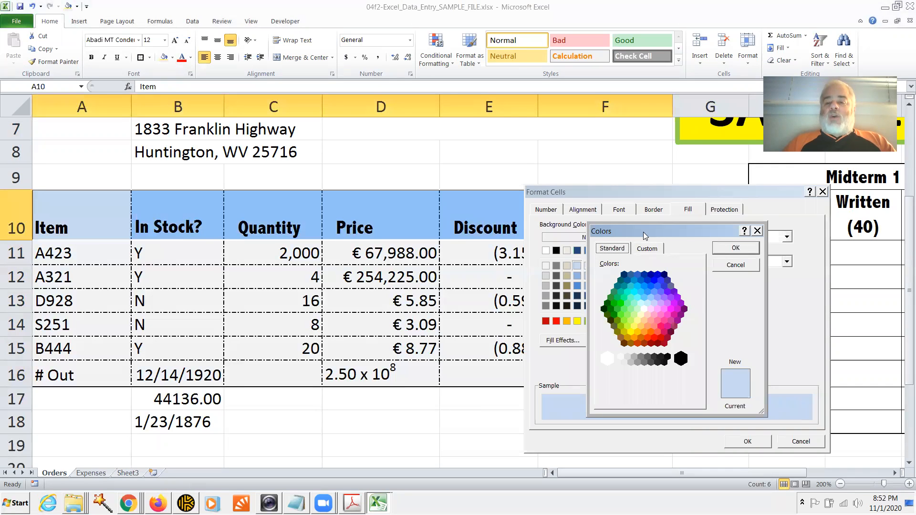
click(647, 248)
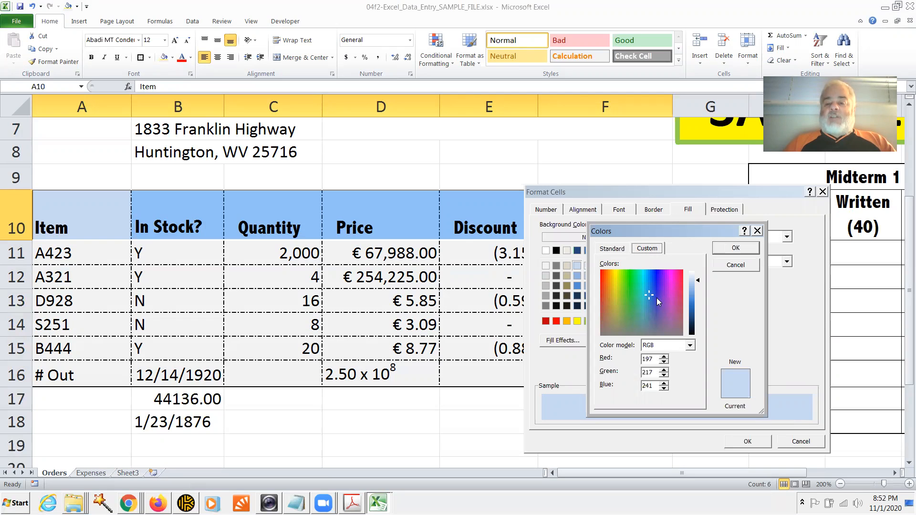
Mix a custom brick red of RGB 177, 65, 65 and apply it as the header row's fill
drag(651, 294, 677, 290)
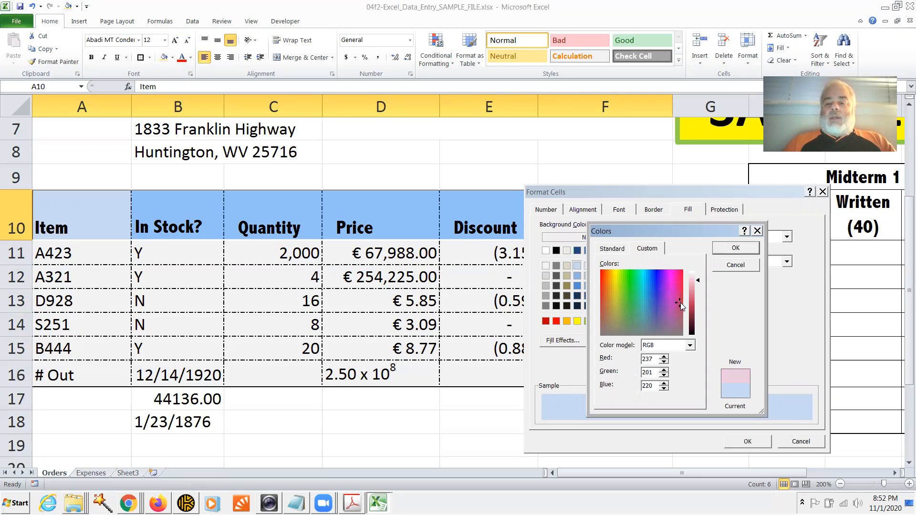
drag(700, 290, 696, 322)
drag(696, 285, 696, 281)
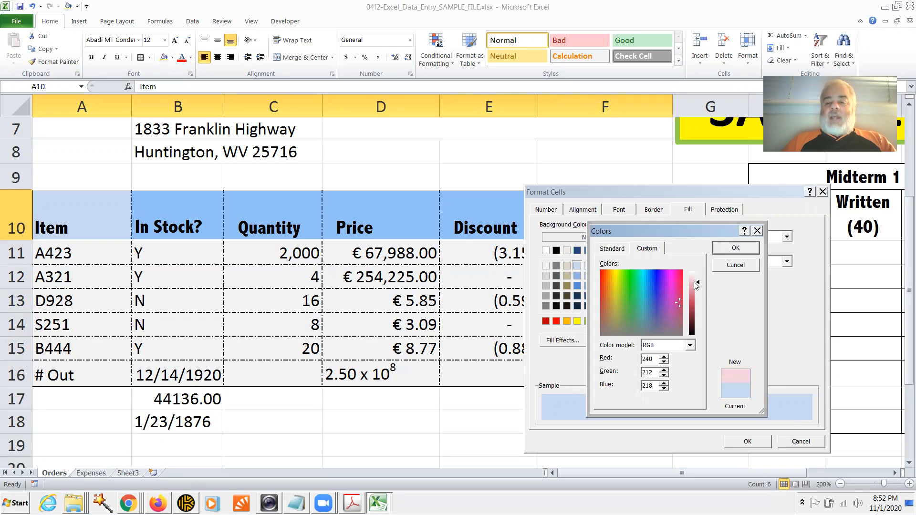
click(696, 285)
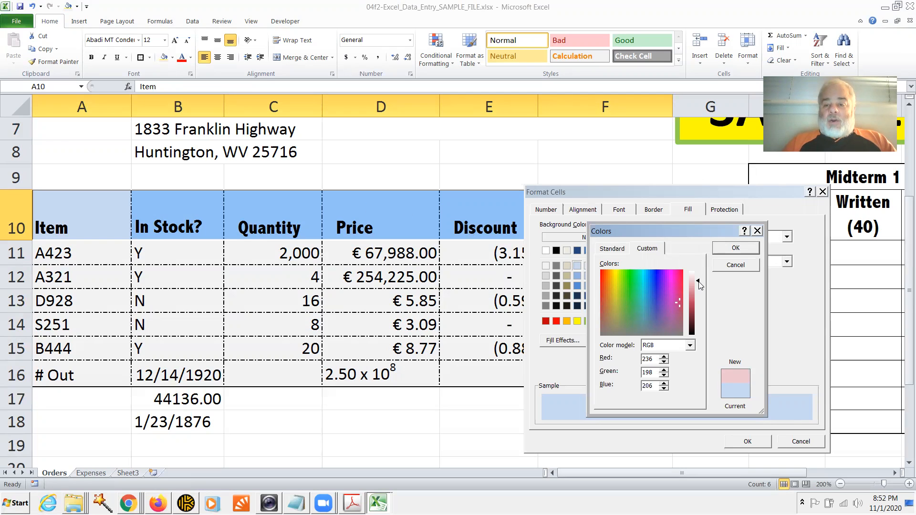
drag(699, 284, 699, 307)
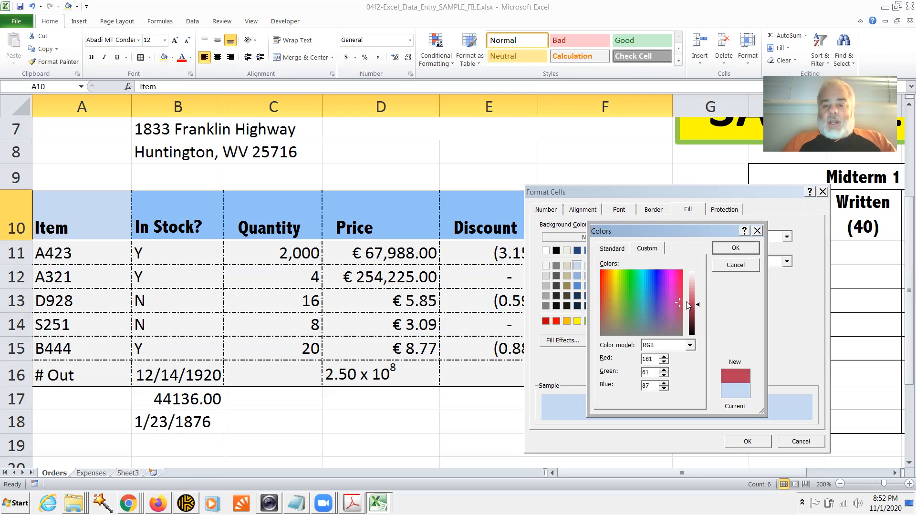
click(680, 304)
click(699, 307)
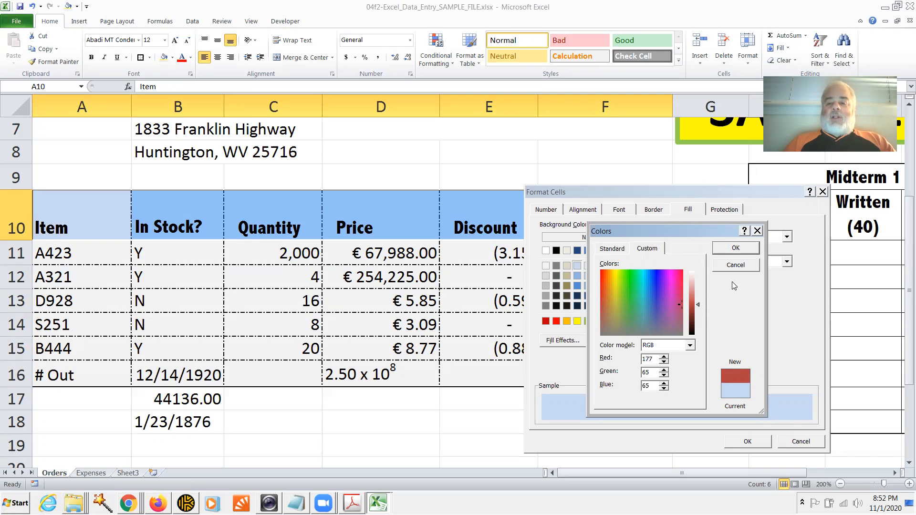
click(738, 248)
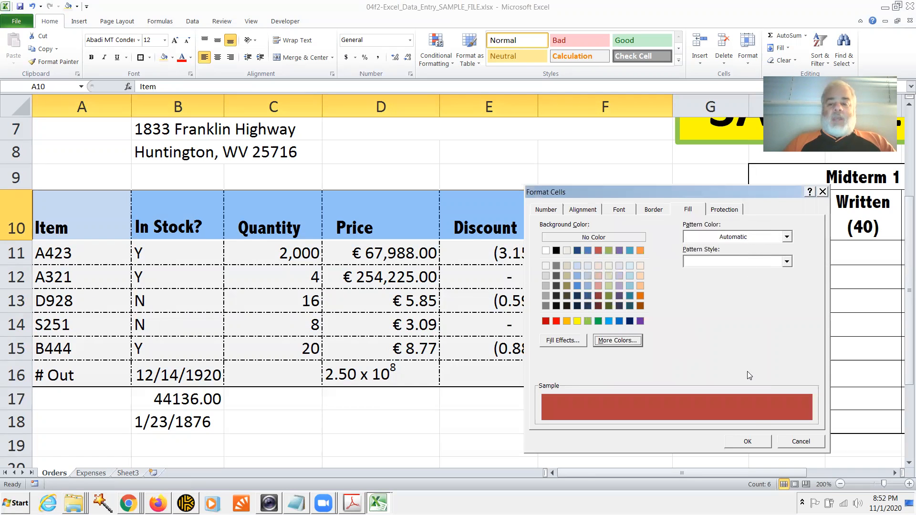
click(748, 442)
click(573, 292)
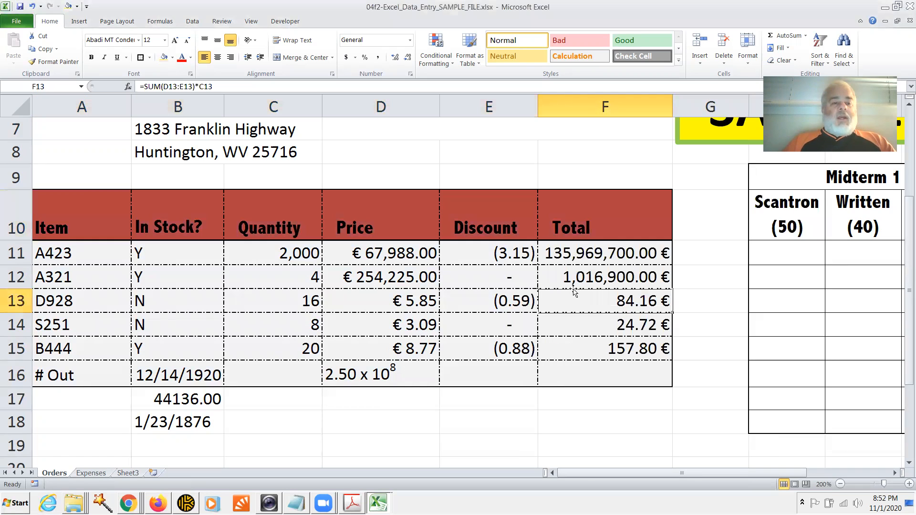
Set the font color of header row A10:F10 to a custom pale yellow of RGB 247, 251, 193
drag(82, 219, 564, 216)
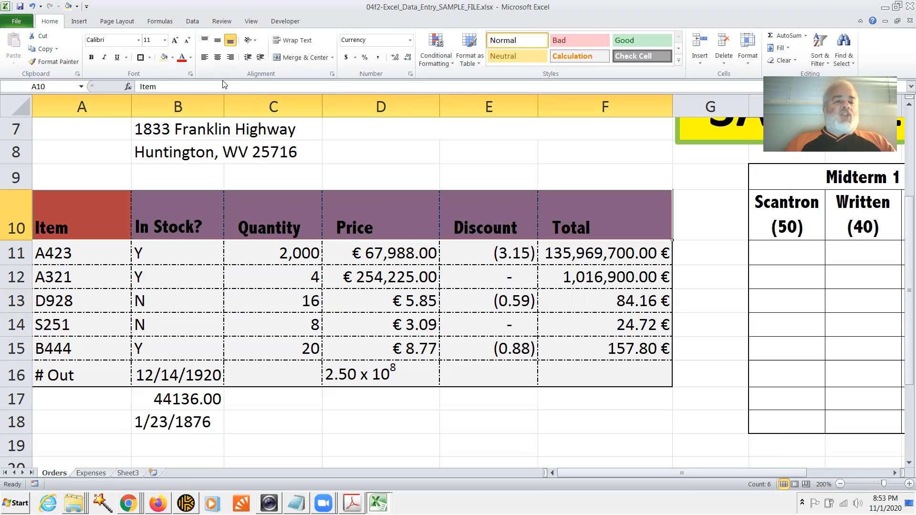
click(191, 74)
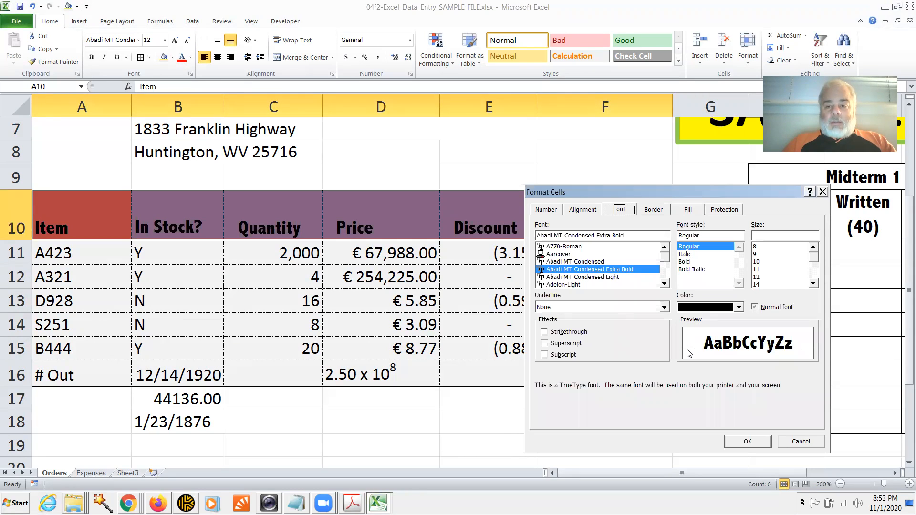
click(739, 307)
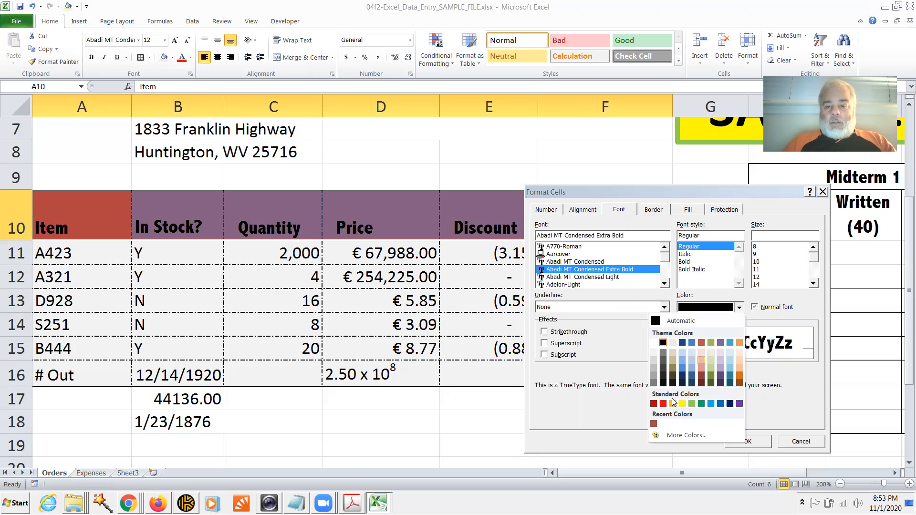
click(686, 437)
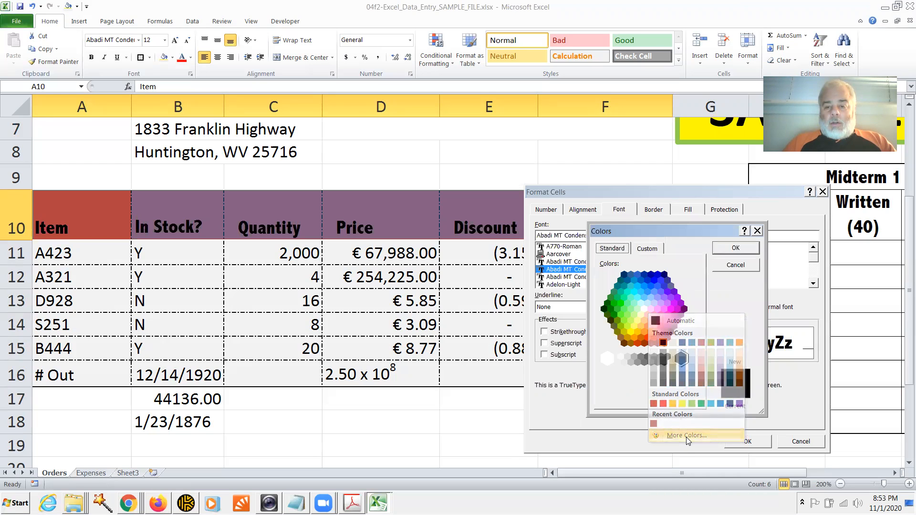
click(647, 249)
click(614, 277)
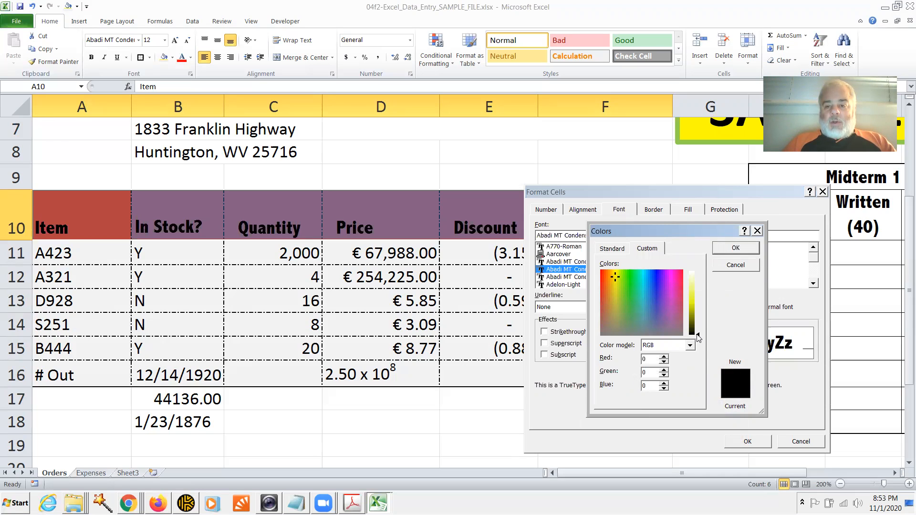
drag(697, 336, 696, 280)
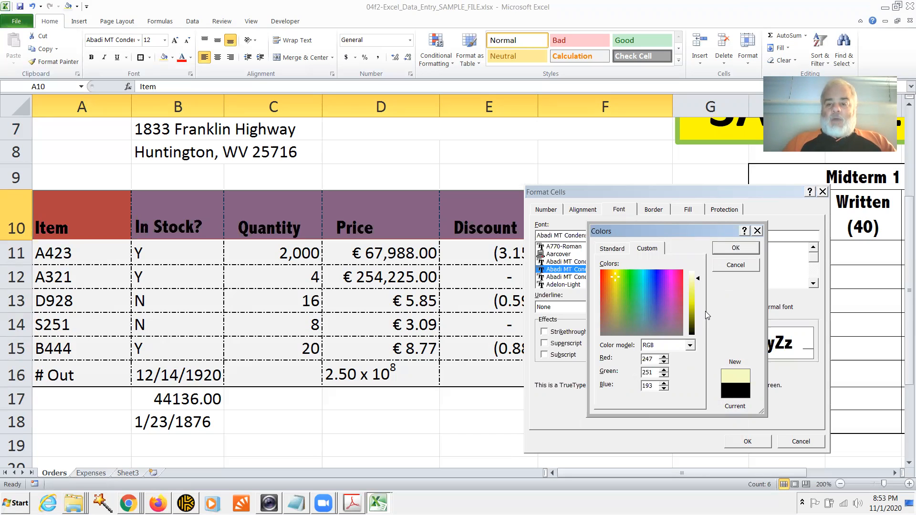
click(746, 248)
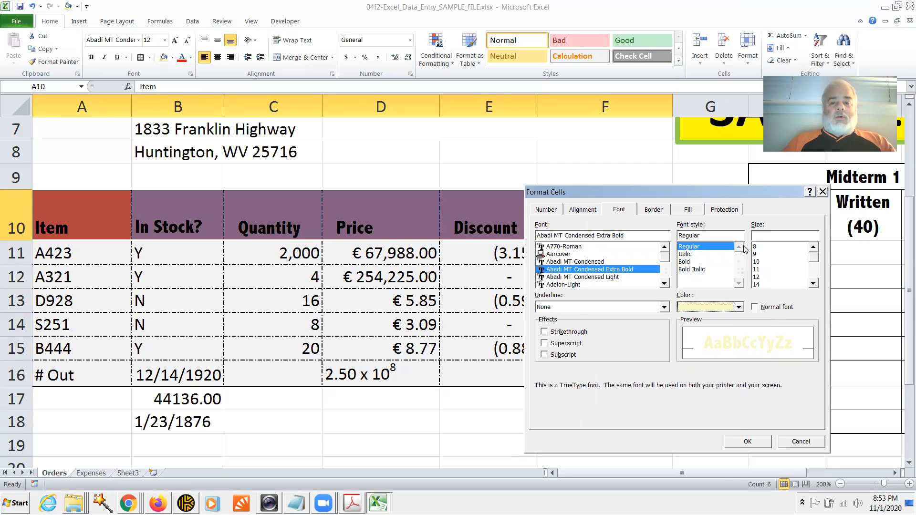
click(747, 440)
click(598, 204)
click(568, 148)
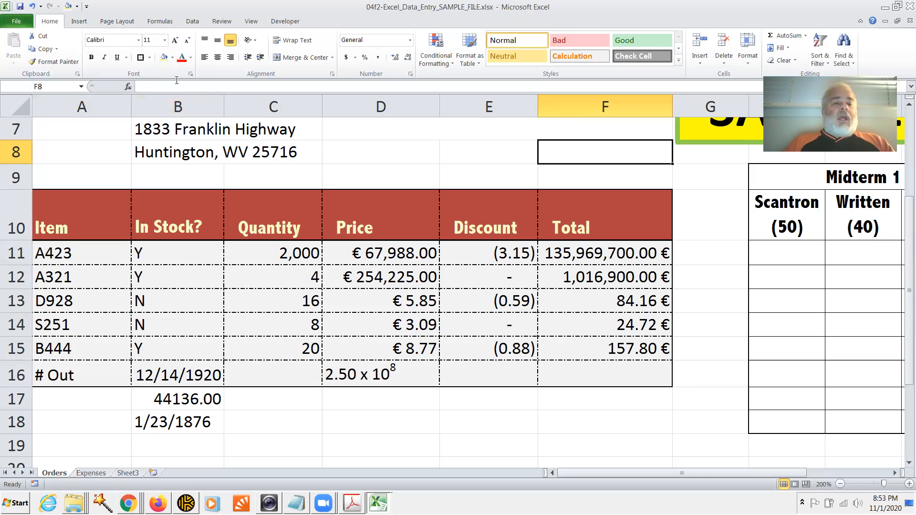
Examine the fill color and font color palettes for their recent colors and additional color options
click(171, 60)
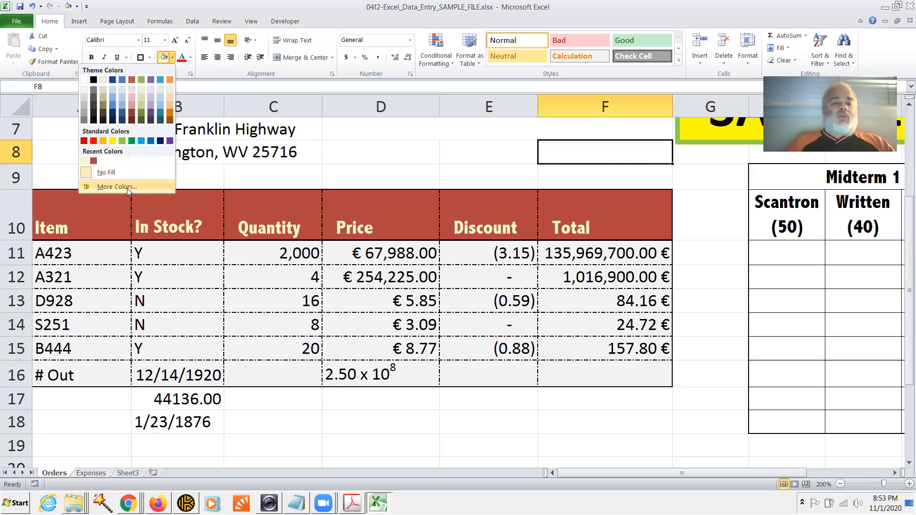
click(190, 58)
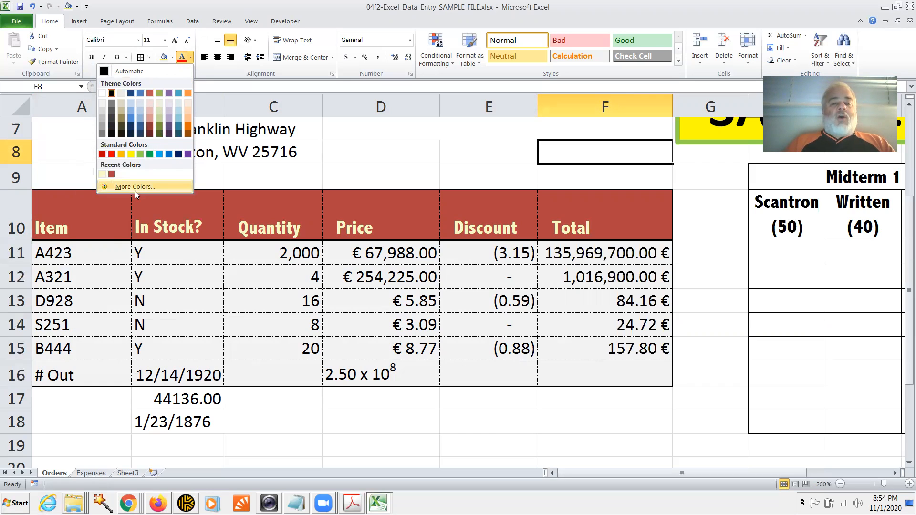
click(426, 144)
Switch to the formatting slides in Adobe Acrobat Pro, review the Applying Fill Colors page, and return to the Excel workbook
key(alt+Tab)
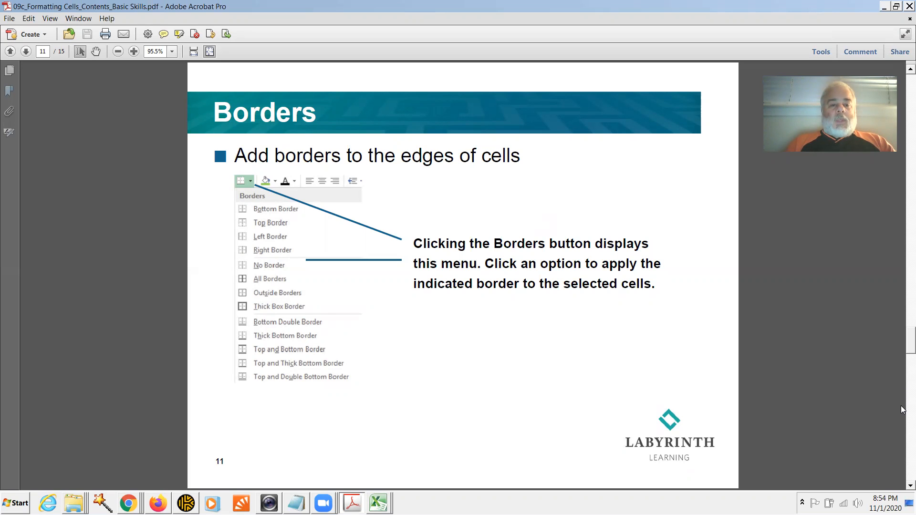
scroll(900, 405, down, 1)
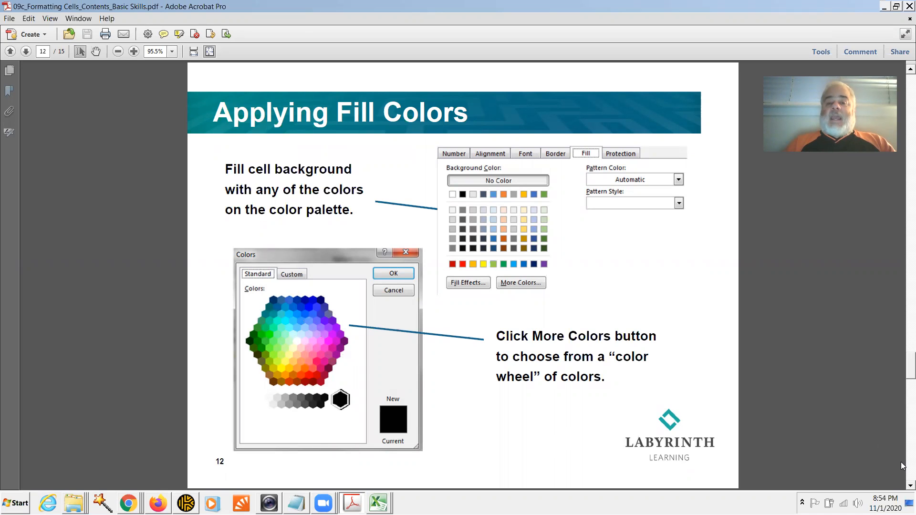
key(alt+Tab)
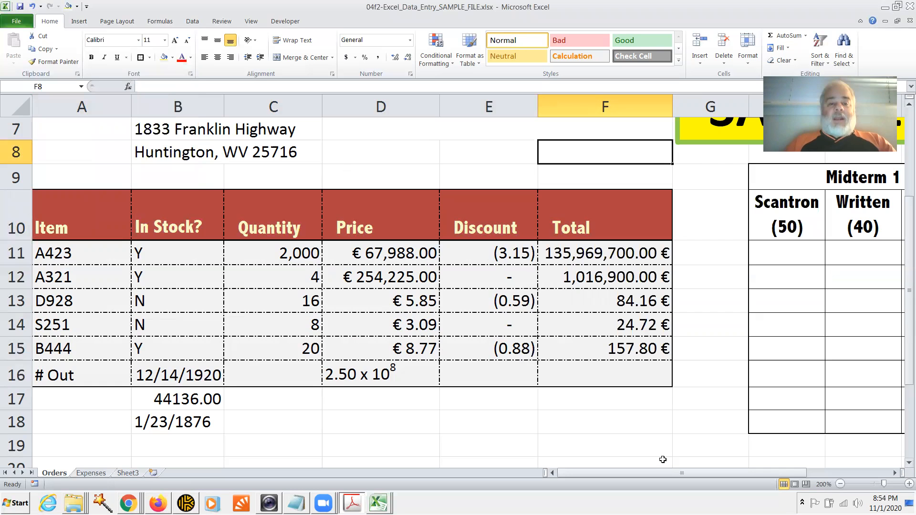
Fill the Total header cell F10 with a custom brown of RGB 122, 51, 17
click(591, 208)
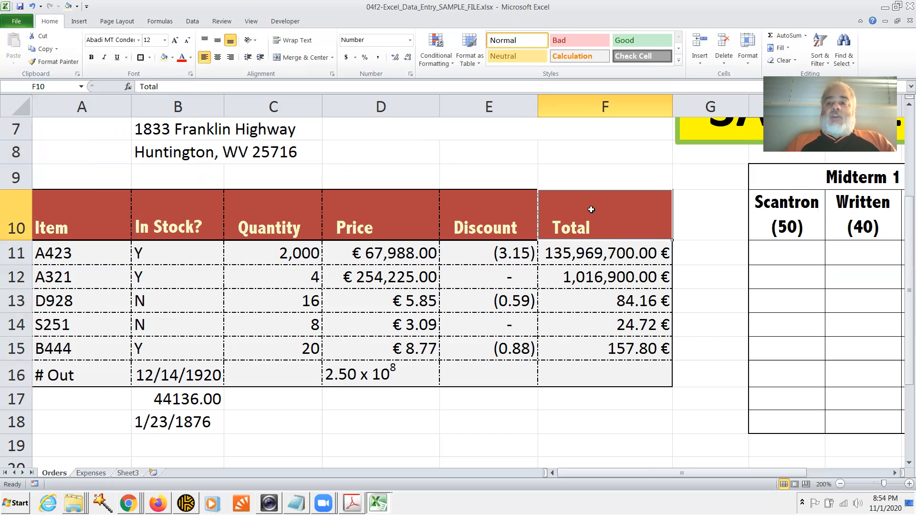
right_click(591, 210)
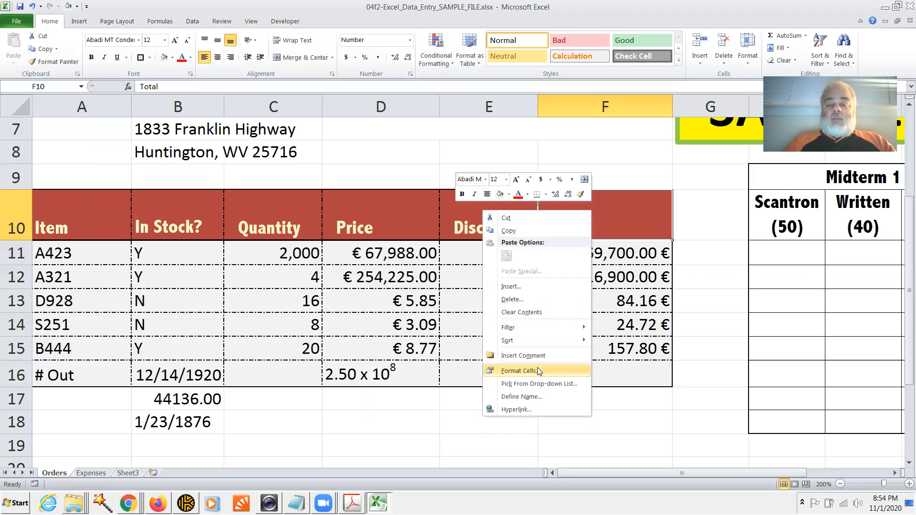
click(518, 371)
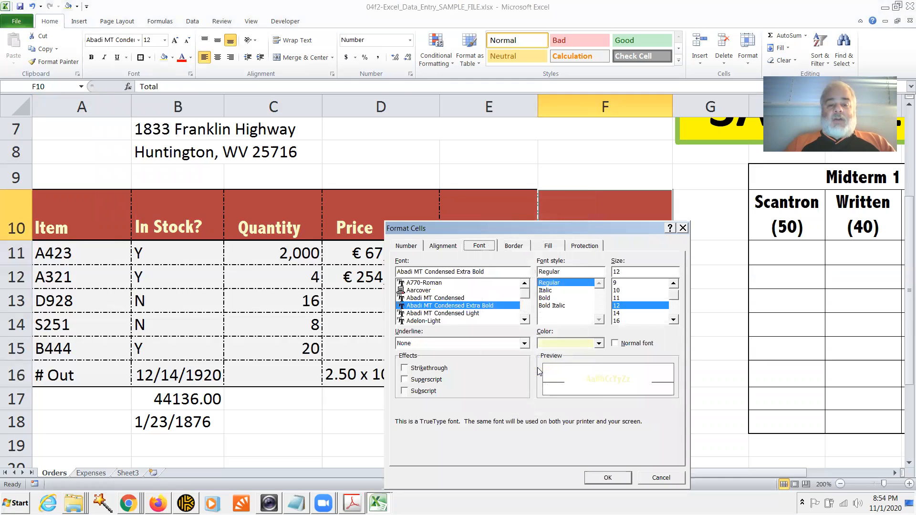
click(550, 246)
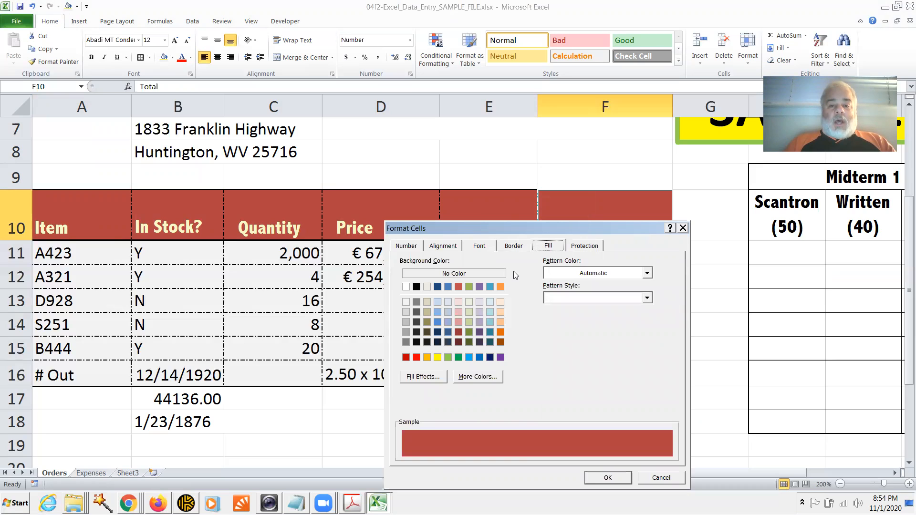
click(479, 377)
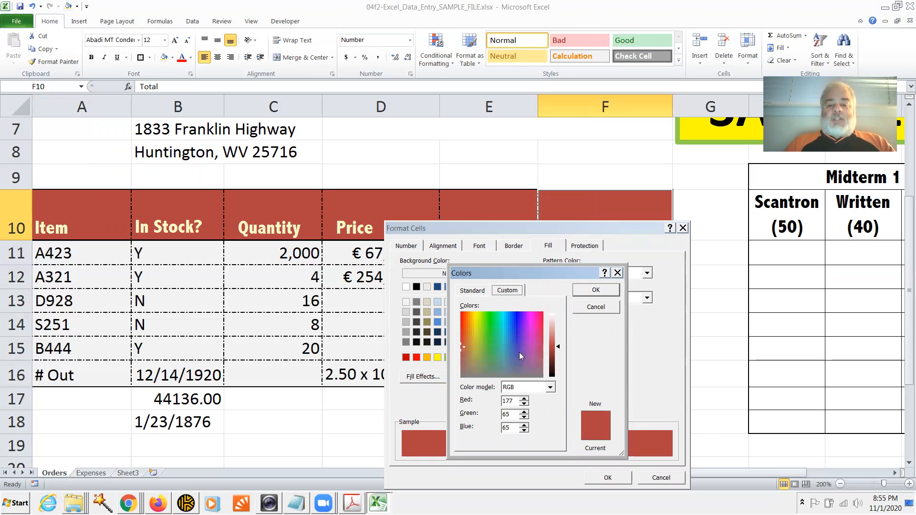
double_click(508, 400)
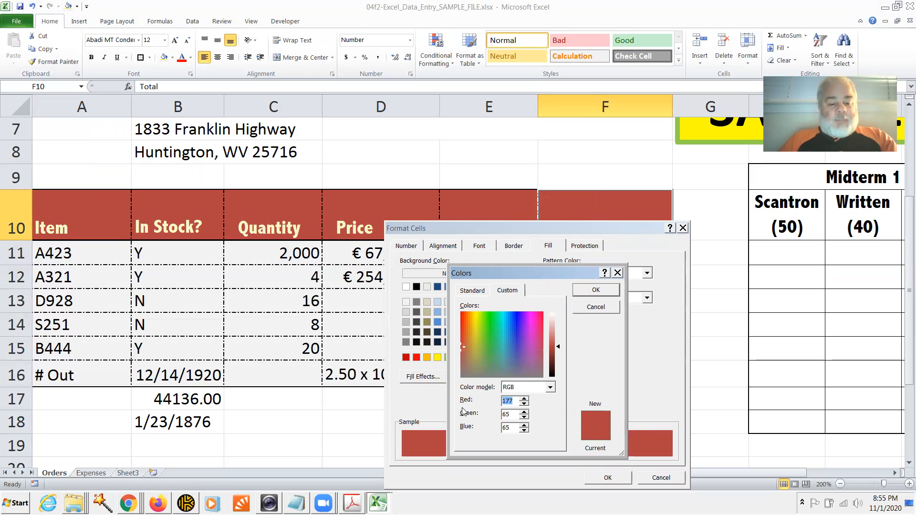
text(122)
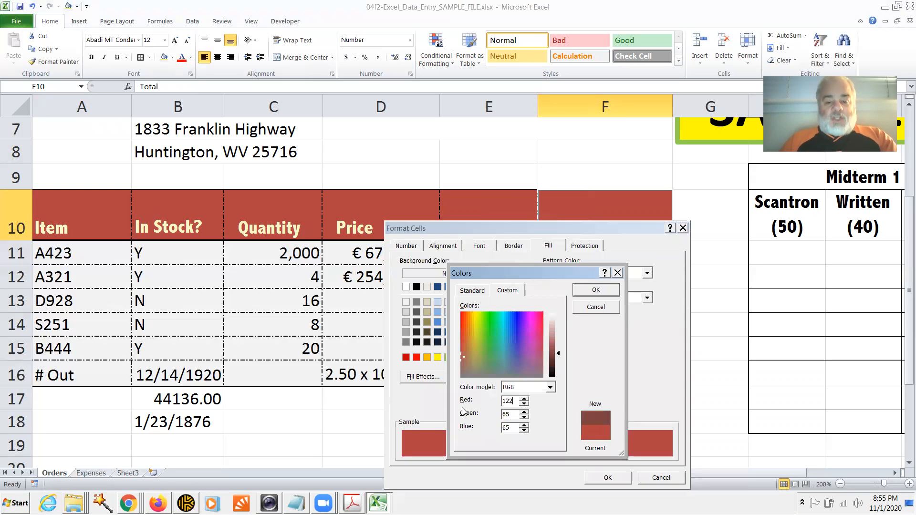
double_click(512, 414)
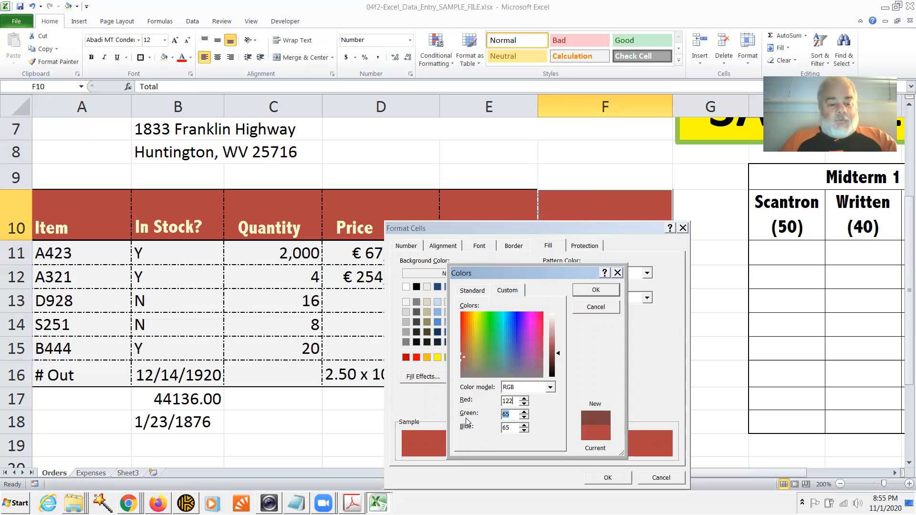
text(51)
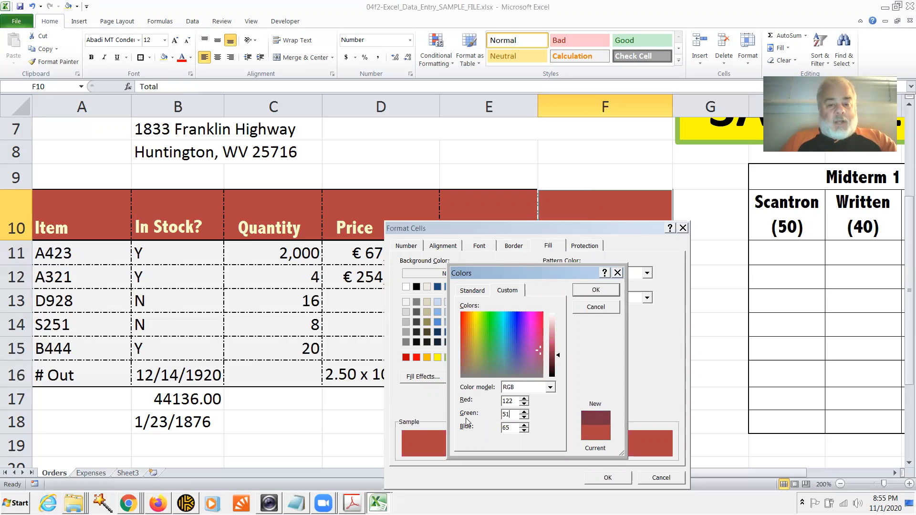
double_click(506, 428)
text(17)
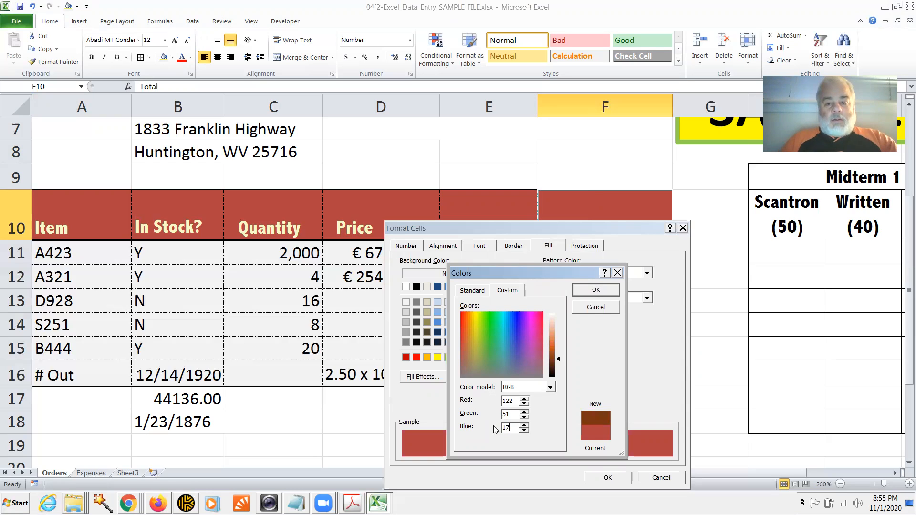
click(595, 290)
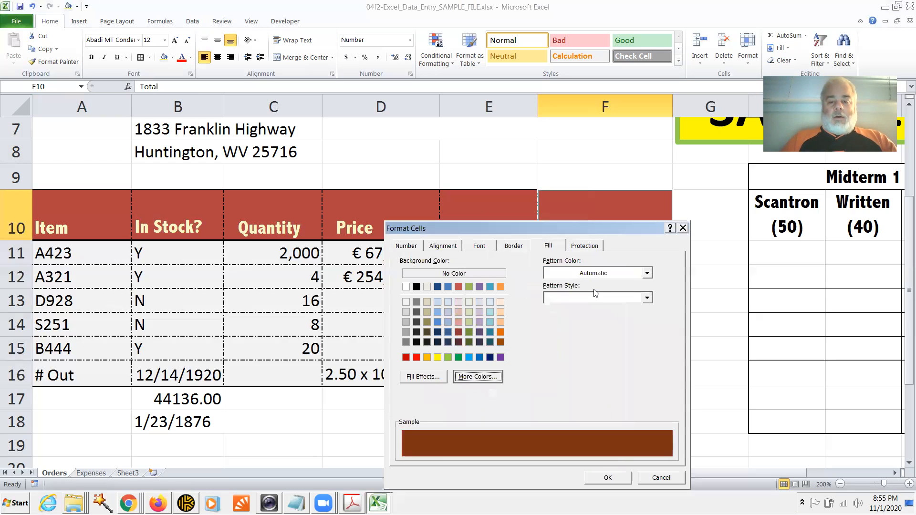
click(609, 479)
click(612, 183)
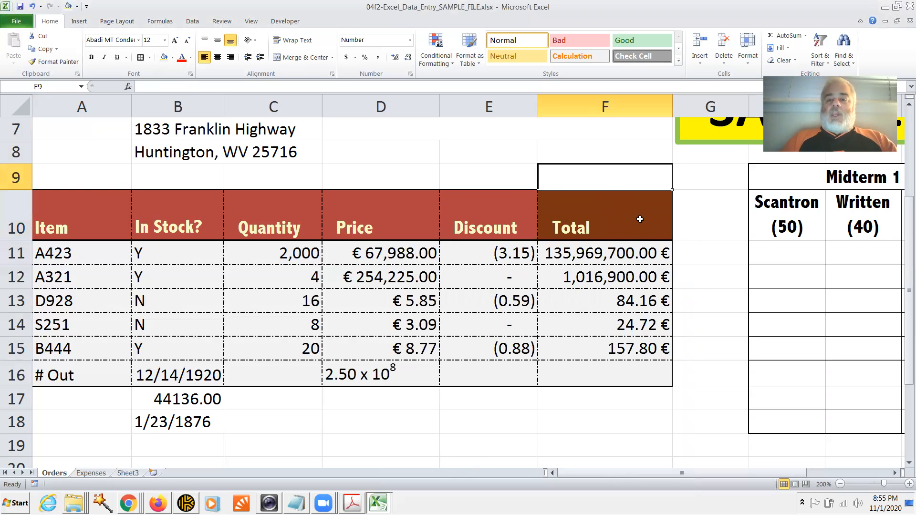
Review the Applying Fill Patterns page of the slides in Adobe Acrobat Pro and return to the Excel workbook
click(640, 219)
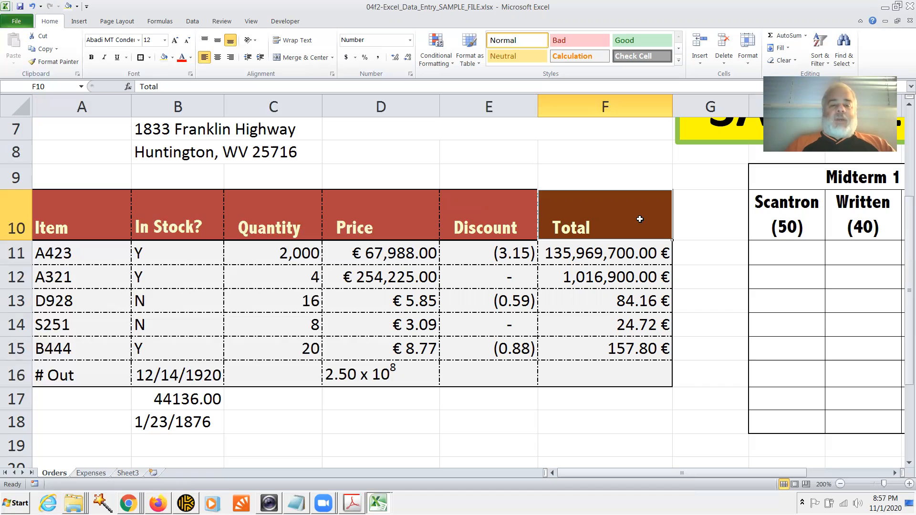
key(alt+Tab)
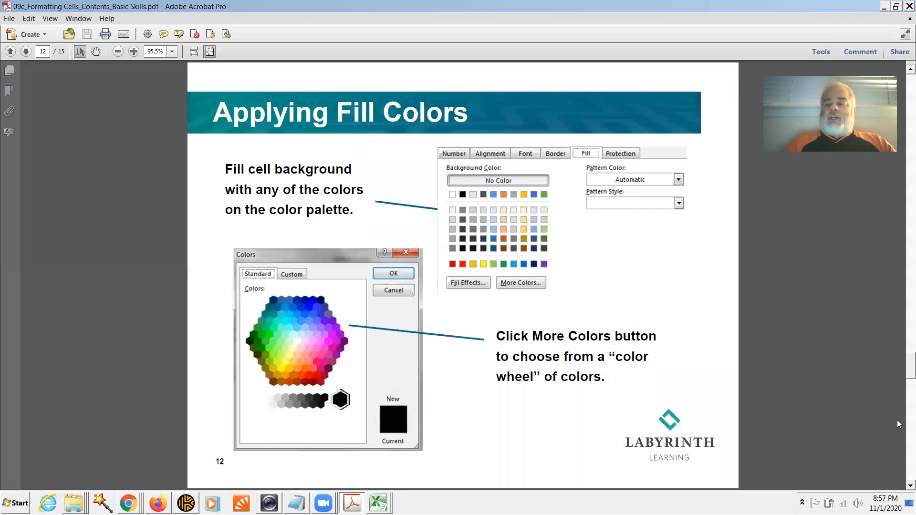
scroll(901, 445, down, 3)
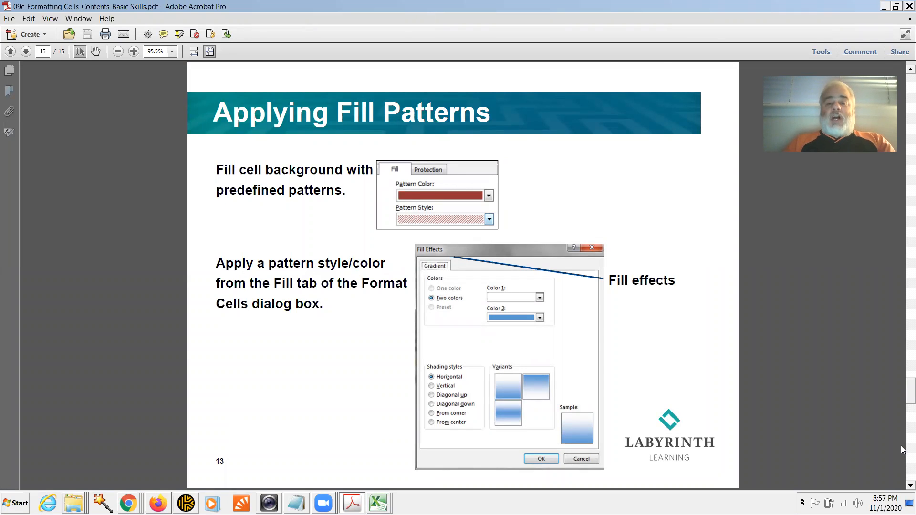
key(alt+Tab)
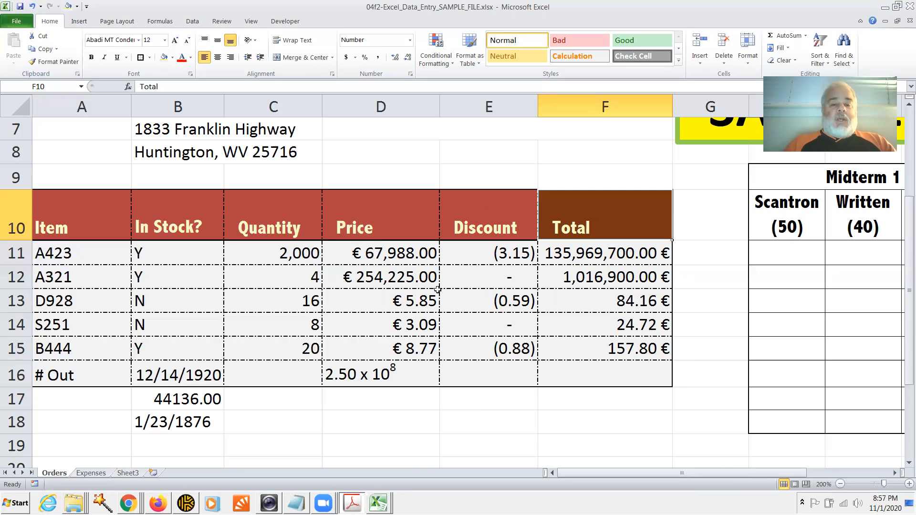
Apply a light dotted grey fill pattern style with the automatic pattern color to the order data rows A11:F16
drag(95, 256, 574, 369)
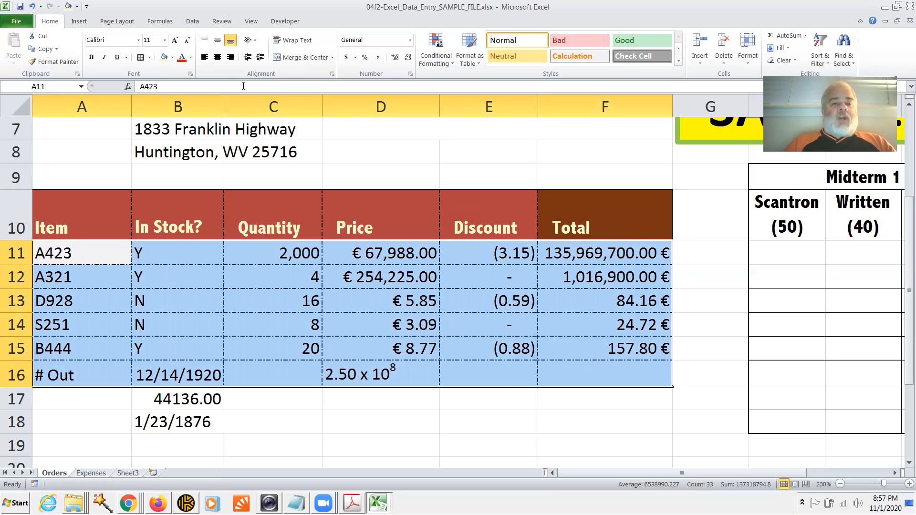
click(190, 73)
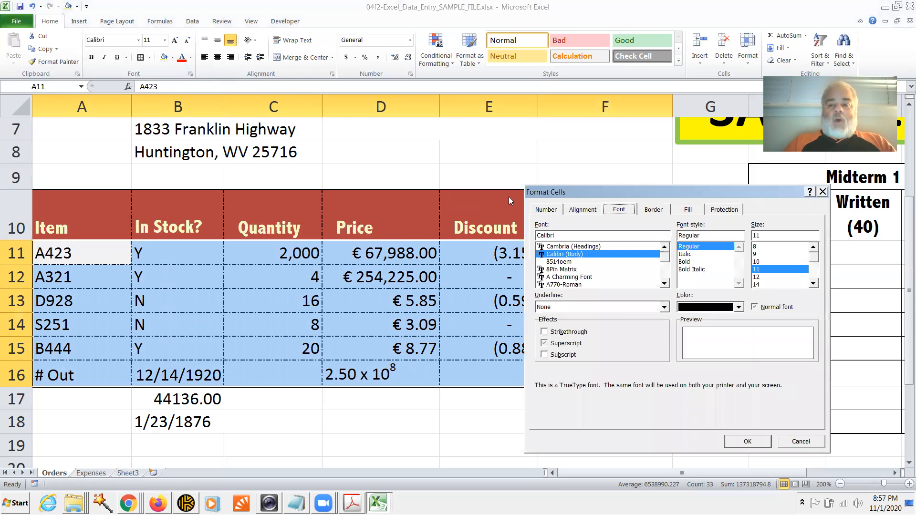
click(687, 210)
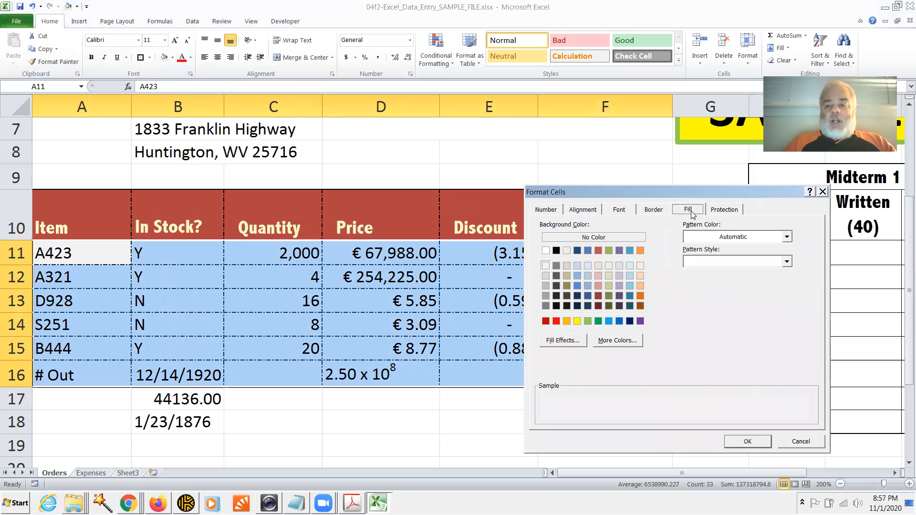
click(787, 262)
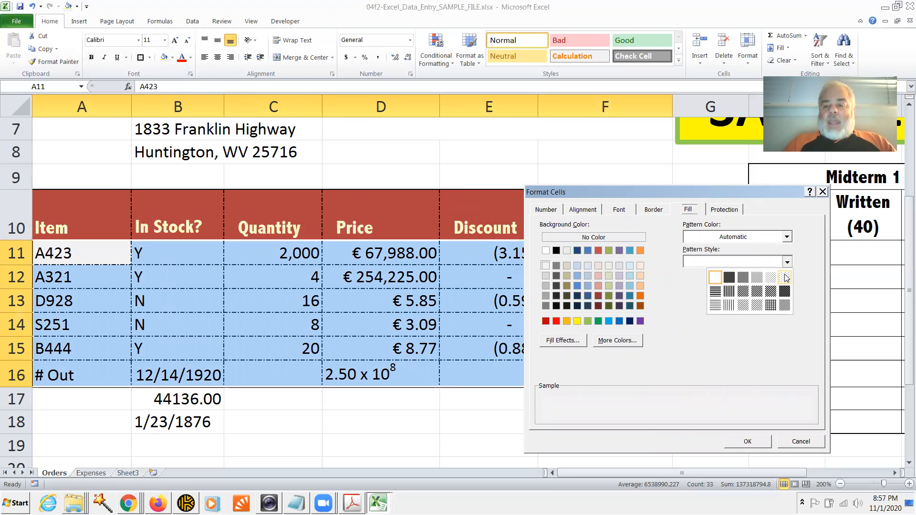
click(771, 277)
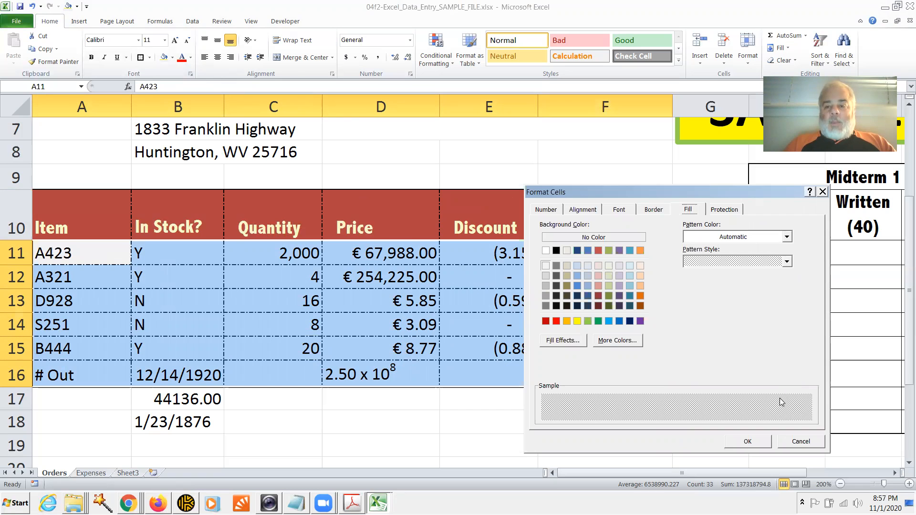
click(747, 441)
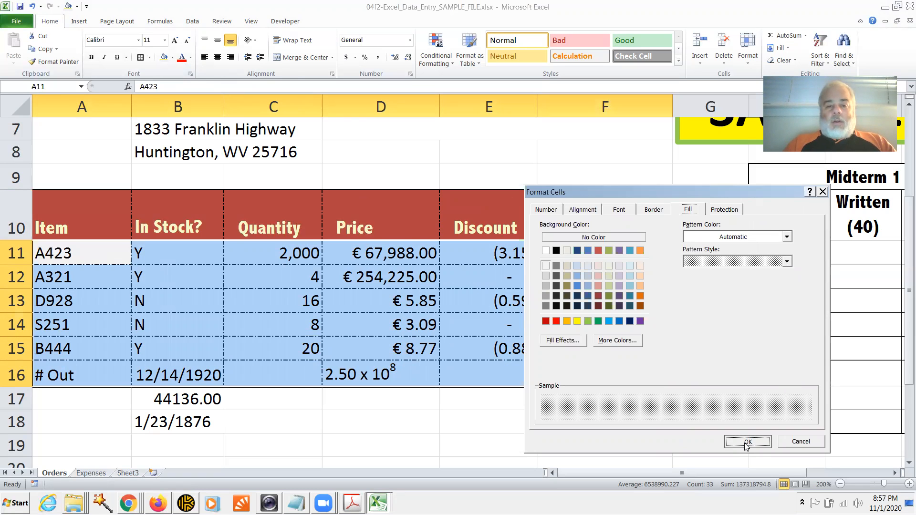
Apply the Reverse Diagonal Stripe pattern style with the automatic pattern color to the order data rows A11:F16
click(701, 411)
drag(79, 256, 561, 372)
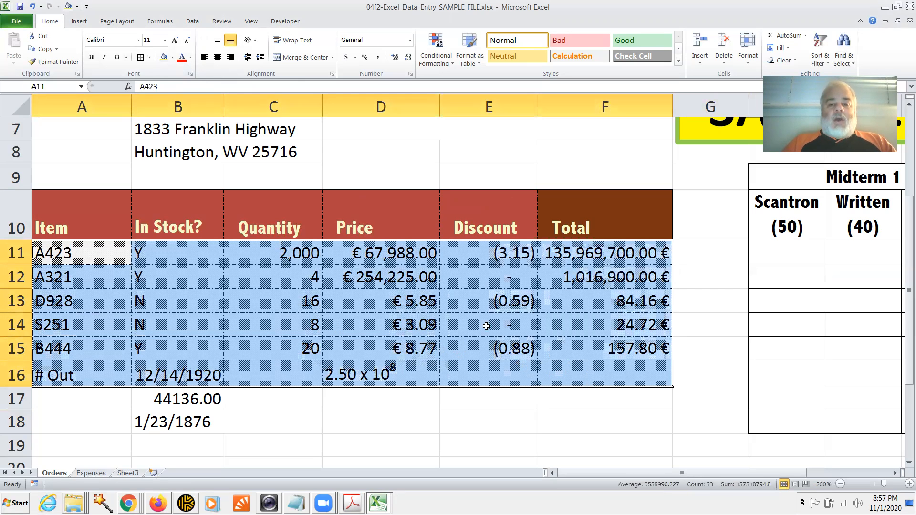
click(191, 73)
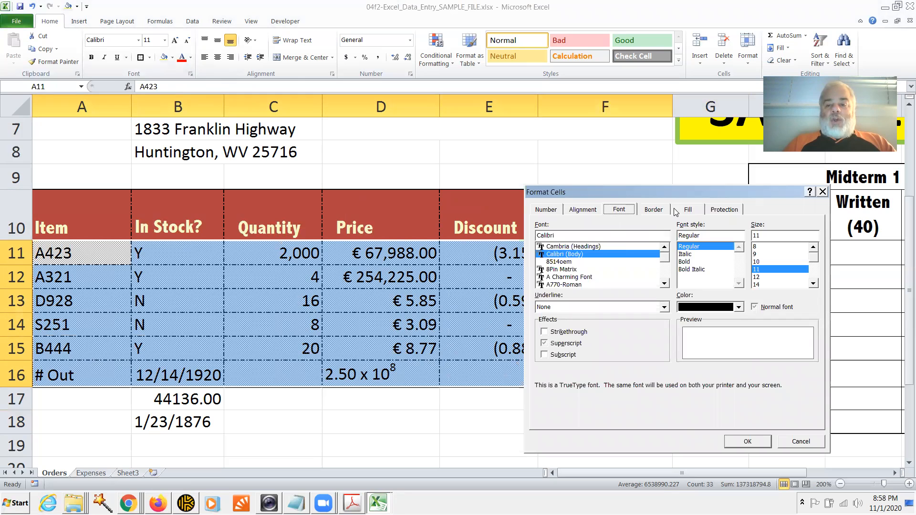
click(680, 212)
click(788, 264)
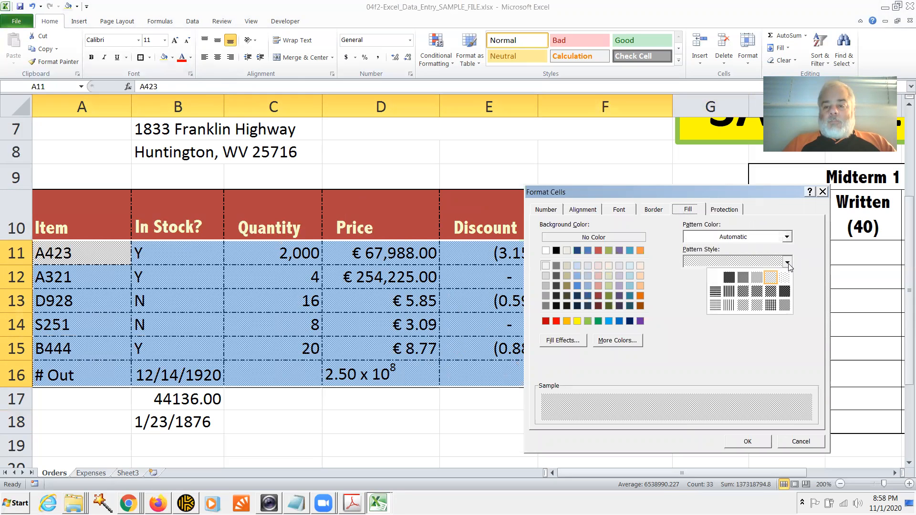
click(743, 291)
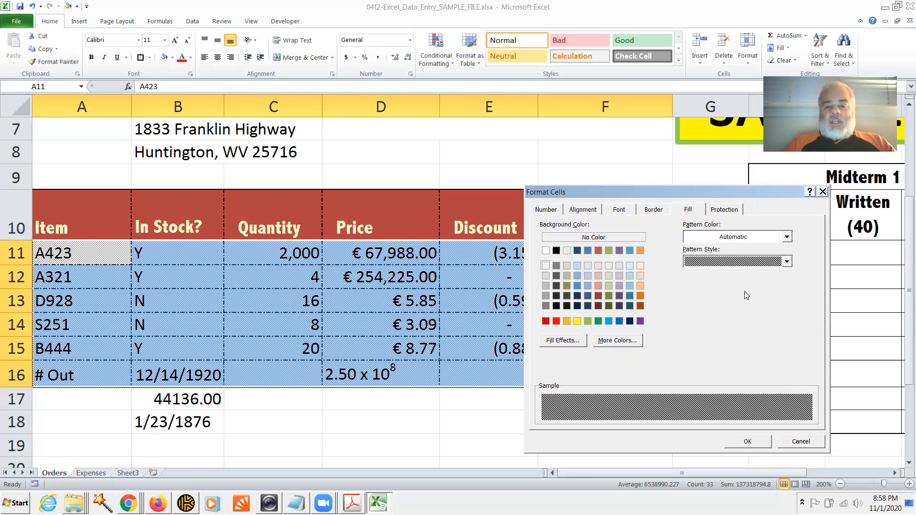
click(751, 441)
click(670, 435)
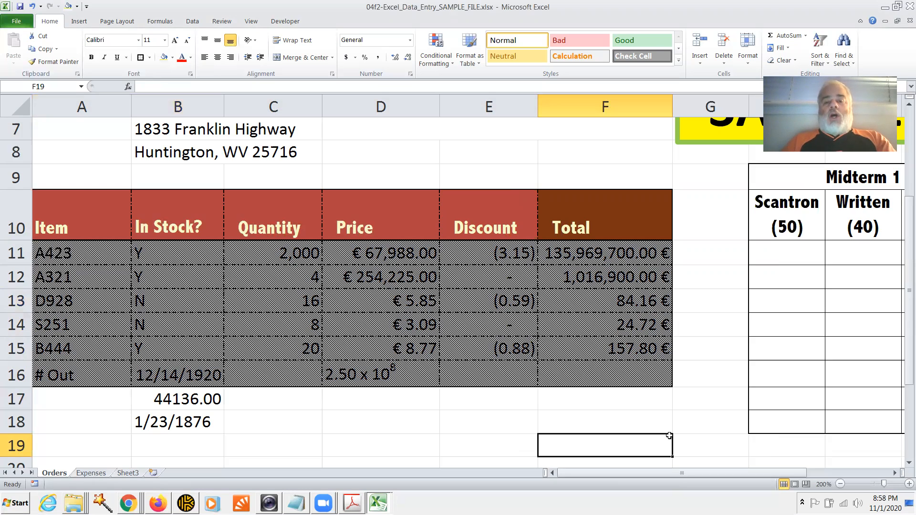
Review the formatting slides in Adobe Acrobat Pro and return to the Orders worksheet in Excel
key(alt+Tab)
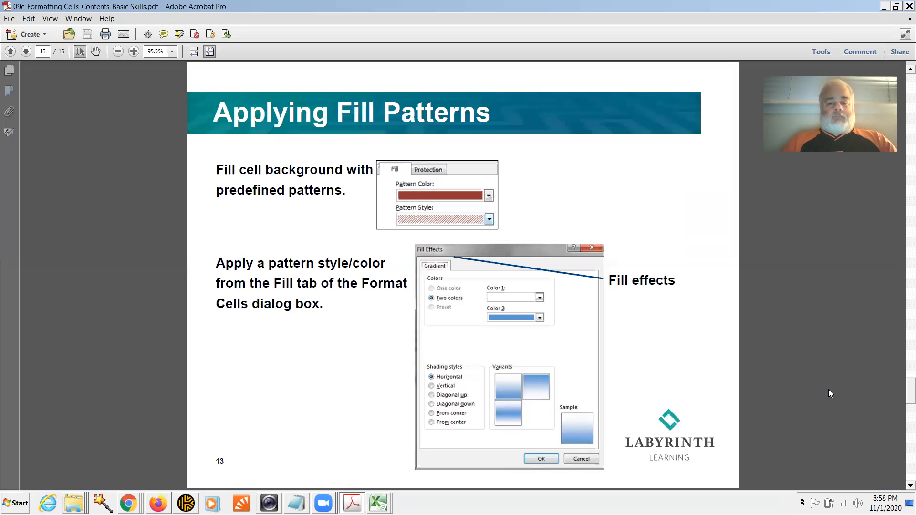
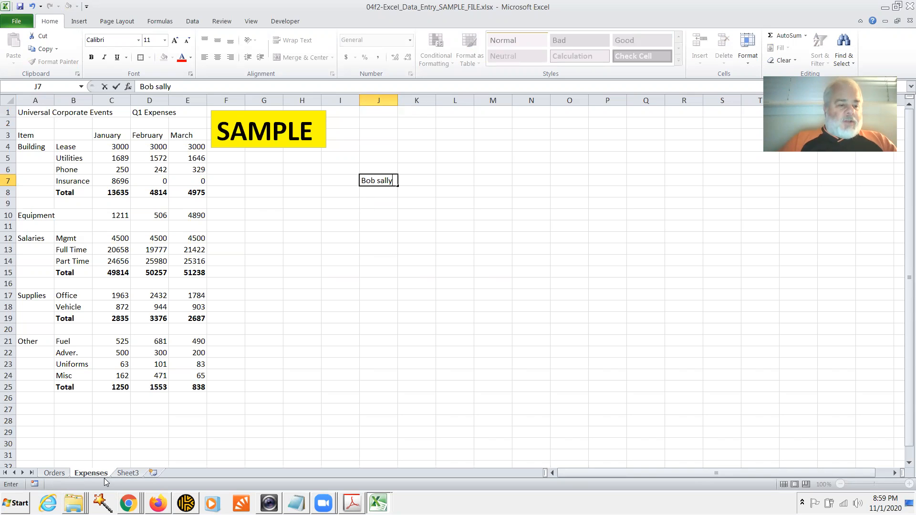
click(60, 474)
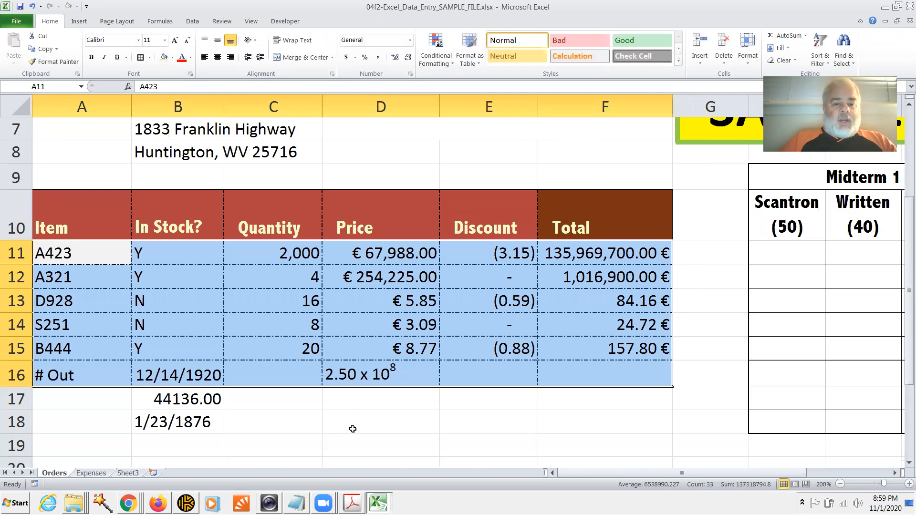
Enter four sample first names below the order table on the Orders worksheet, one per cell from C30 to C33
click(338, 440)
key(Down)
key(Down)
key(Down)
key(Down)
key(Down)
key(Down)
key(Down)
key(Down)
key(Down)
key(Down)
key(Down)
key(Down)
key(Down)
key(Down)
key(Down)
key(Down)
key(Down)
key(Down)
key(Down)
key(Down)
key(Down)
key(Down)
key(Up)
key(Up)
key(Up)
key(Up)
key(Up)
key(Up)
key(Up)
key(Up)
key(Up)
key(Up)
key(Up)
key(Left)
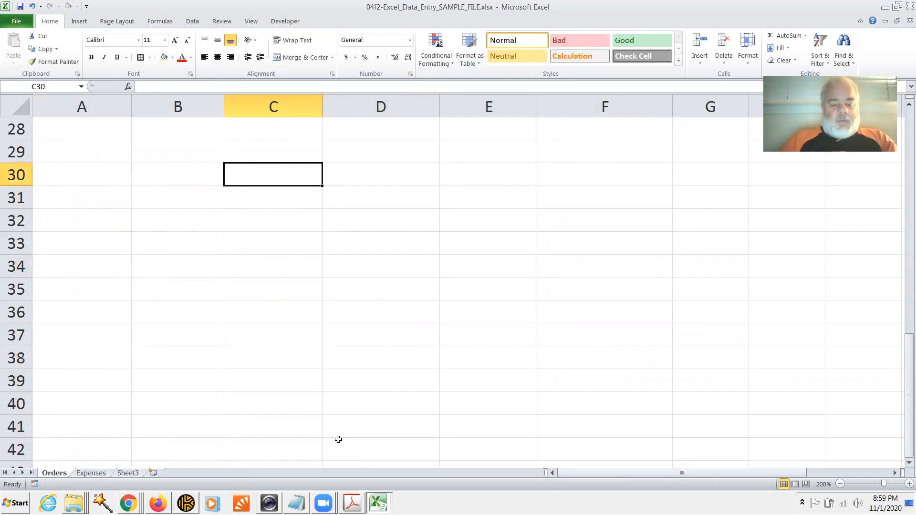
text(Bob)
key(Return)
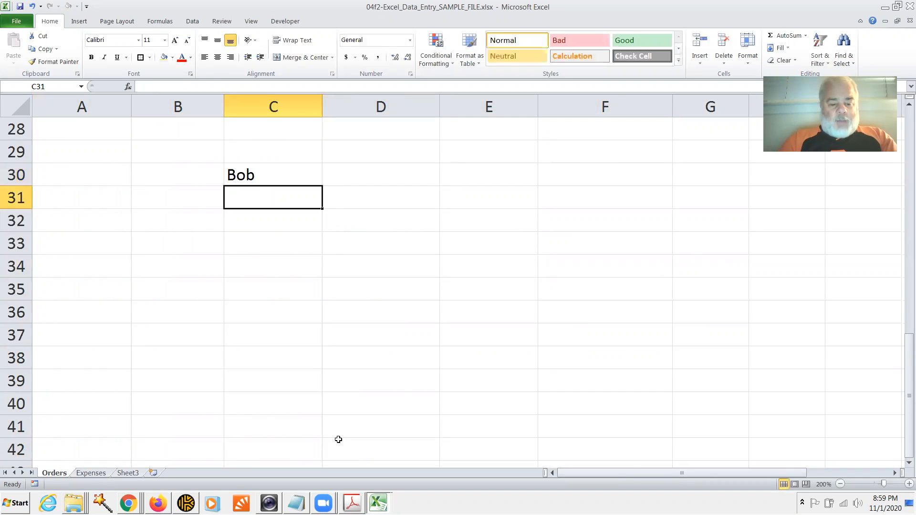
text(Sally)
key(Return)
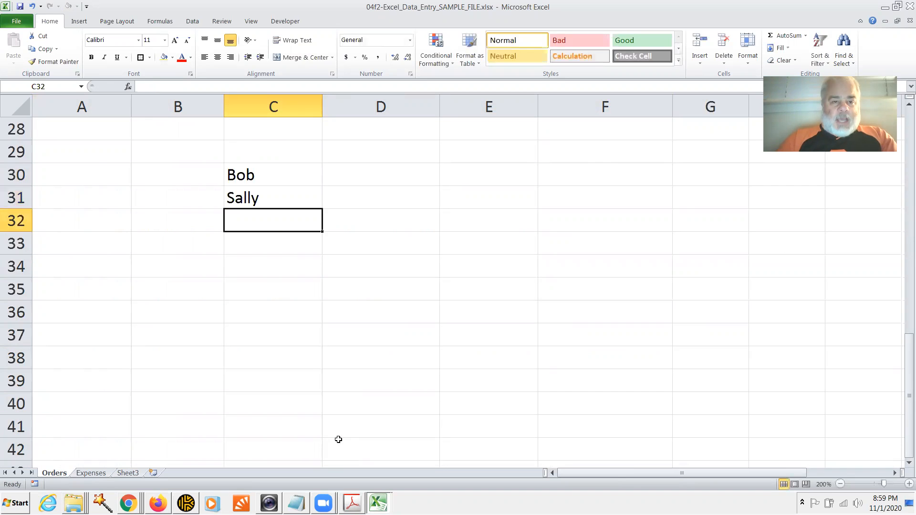
text(Mike)
key(Return)
text(Rob)
key(Return)
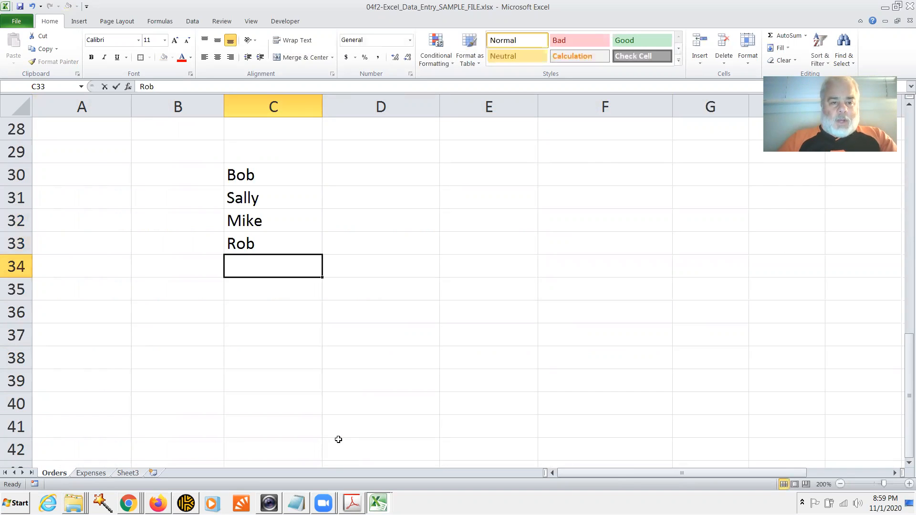
Extend the list with three more sample first names in cells C34 to C36
text(Juan)
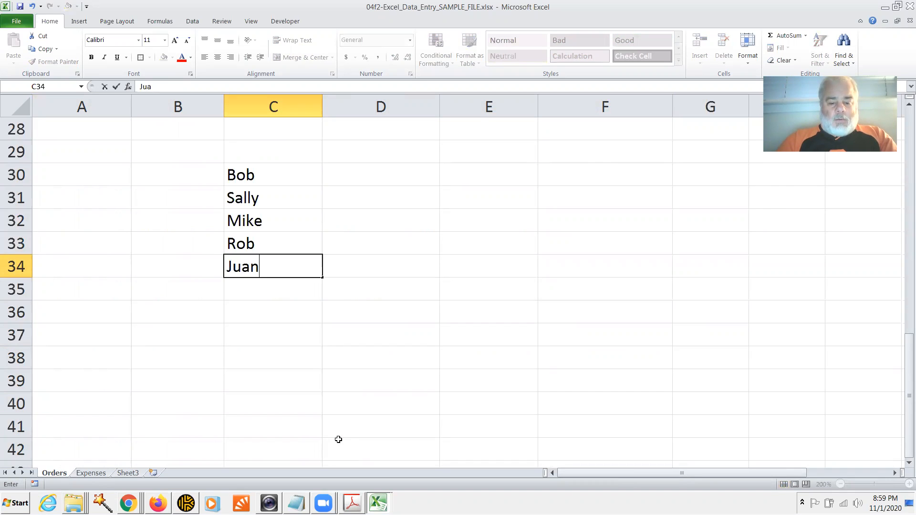
key(Return)
text(Mar)
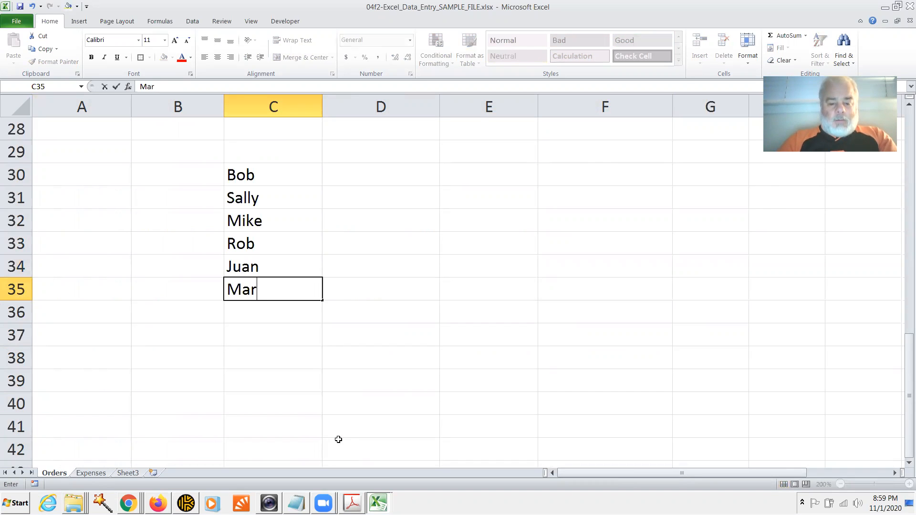
text(ia)
key(Return)
text(Spo)
key(BackSpace)
text(ocorro)
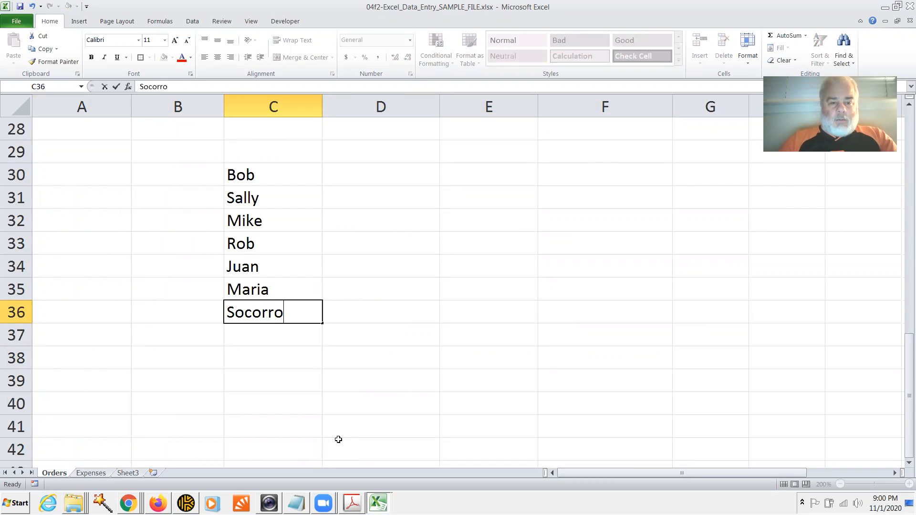
key(Return)
Copy the seven-name list in C30:C36 and paste it directly below, starting at C37
key(Up)
key(Up)
key(Up)
key(Up)
key(Up)
key(Up)
key(Up)
key(shift+Down)
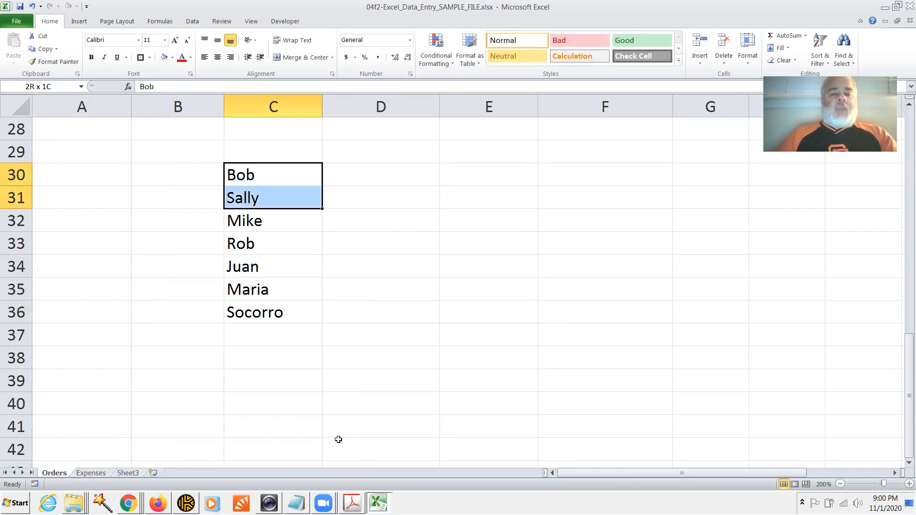
key(shift+Down)
key(shift+Down)
key(shift+Down)
key(shift+Down)
key(shift+Down)
key(ctrl+c)
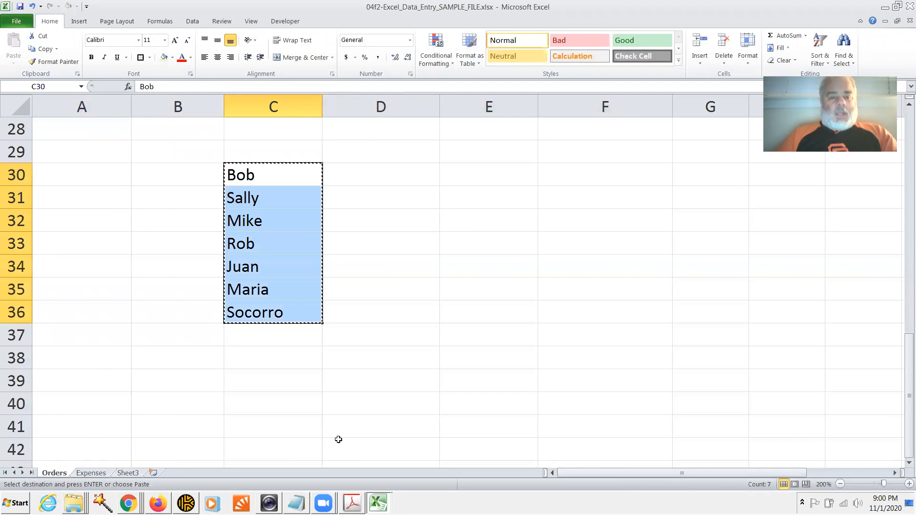
key(Down)
key(Down)
key(Down)
key(Down)
key(Down)
key(Down)
key(Down)
key(ctrl+v)
Paste the copied name list three more times down column C, starting at C44, C51 and C58
key(Down)
key(Down)
key(Down)
key(Down)
key(Down)
key(Down)
key(Down)
key(Down)
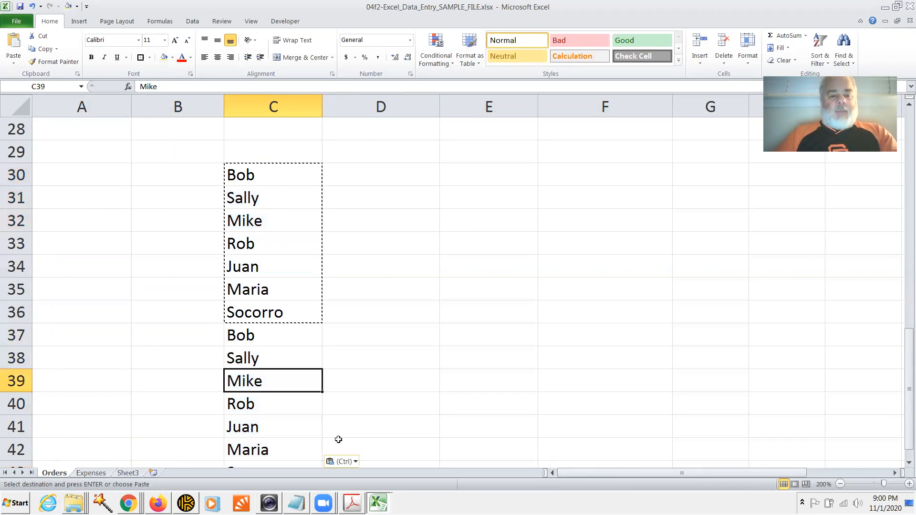
key(Up)
key(Up)
key(Down)
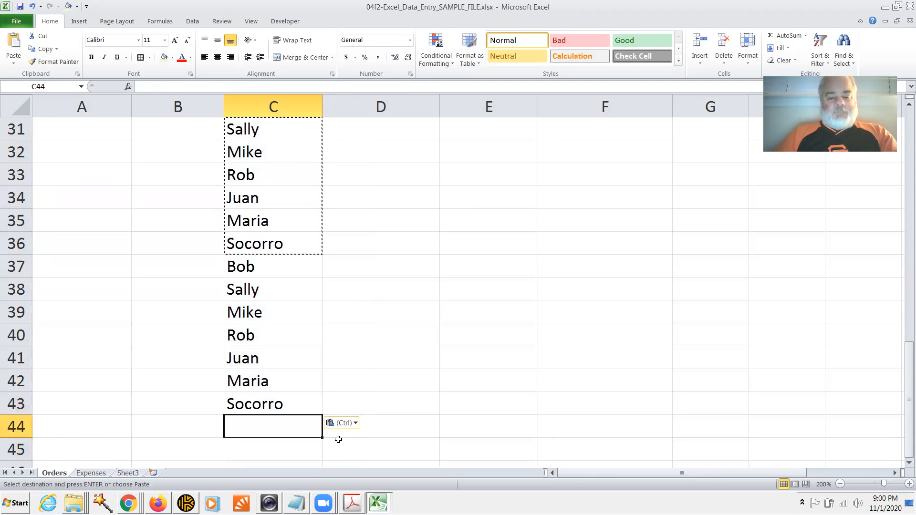
key(ctrl+v)
key(Down)
key(Down)
key(Down)
key(Down)
key(Down)
key(Down)
key(Down)
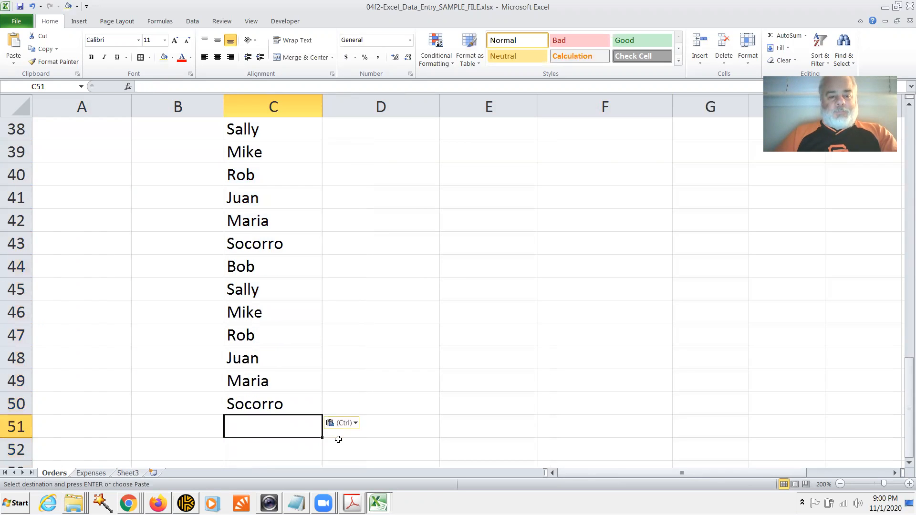
key(ctrl+v)
key(Down)
key(Down)
key(Down)
key(Down)
key(Down)
key(Down)
key(Down)
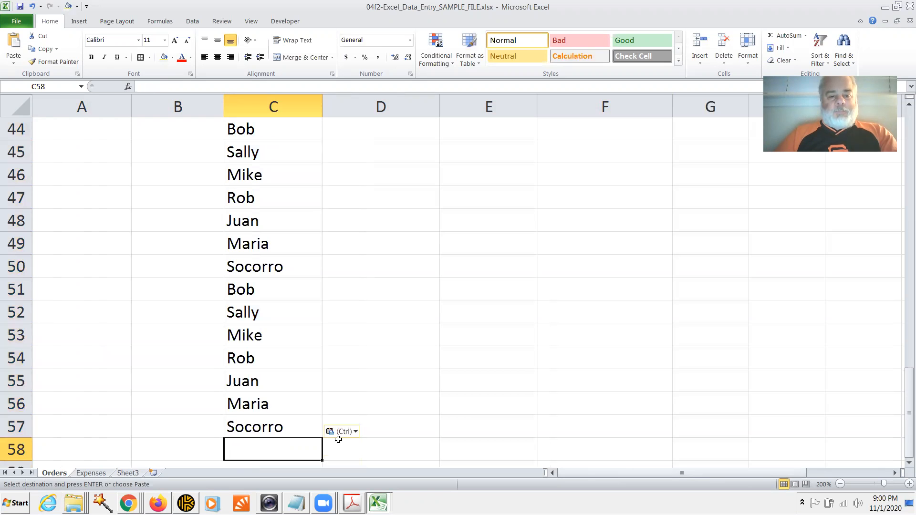
key(ctrl+v)
From cell C30, find the first occurrence of the list's seventh name using Find
key(Down)
key(Down)
key(Down)
key(Down)
key(Down)
key(Down)
key(Up)
key(Up)
key(Up)
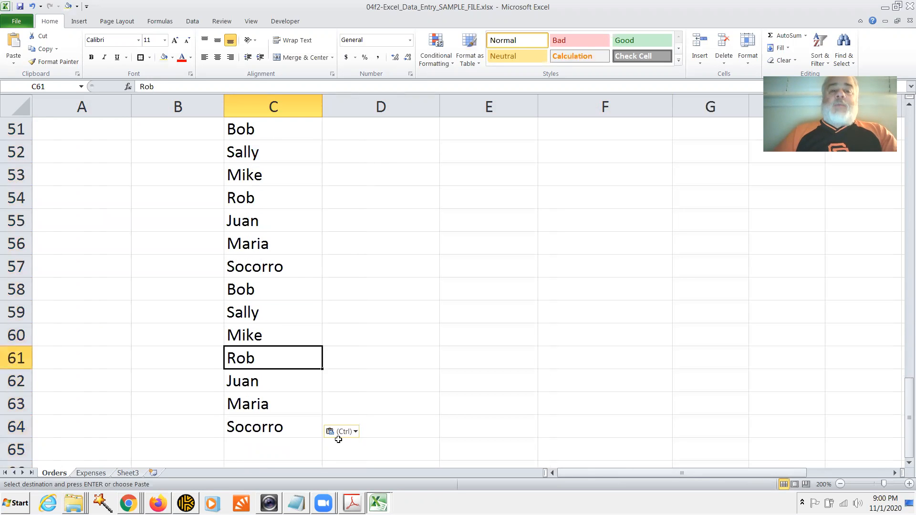
key(Up)
key(Up)
key(Up)
key(Up)
key(Up)
key(Up)
key(Up)
key(Up)
key(Up)
key(Up)
key(Up)
key(Up)
key(Up)
key(Up)
key(Up)
key(Up)
key(Up)
key(Up)
key(Up)
key(Up)
key(Down)
key(Down)
key(Down)
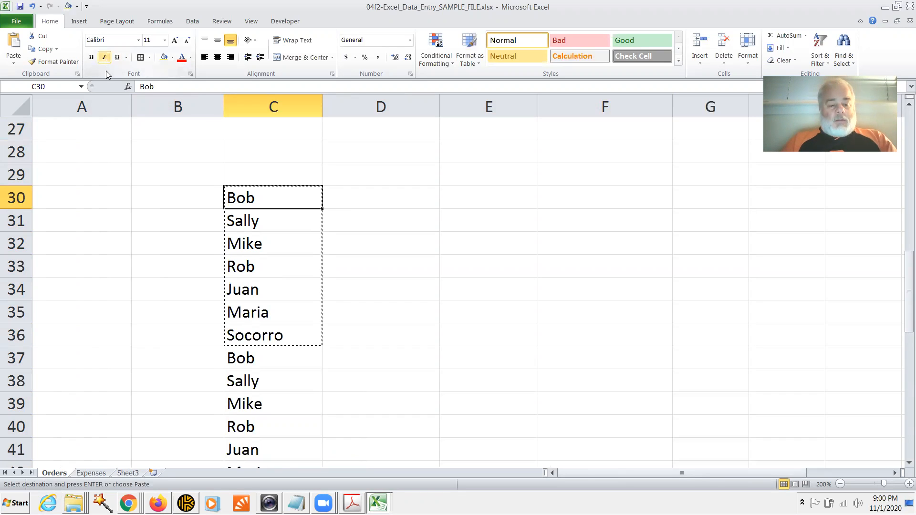
key(ctrl+f)
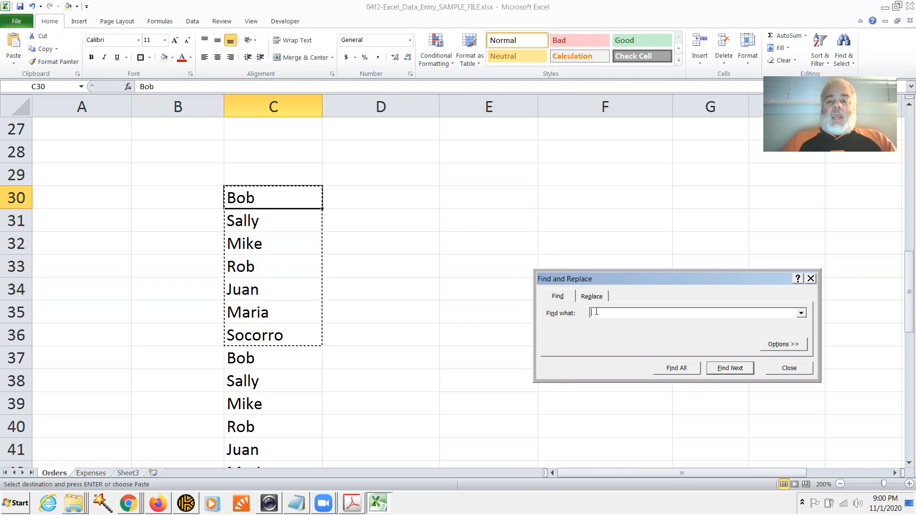
text(S)
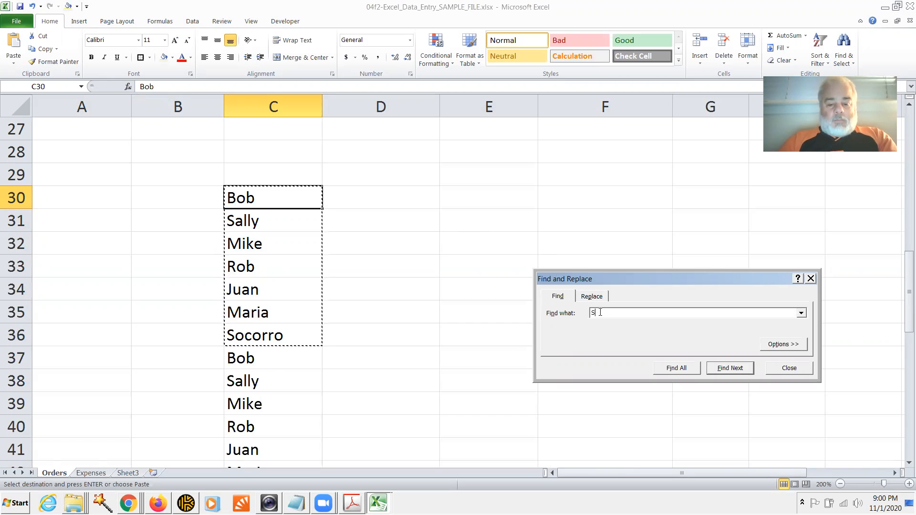
text(ocorro)
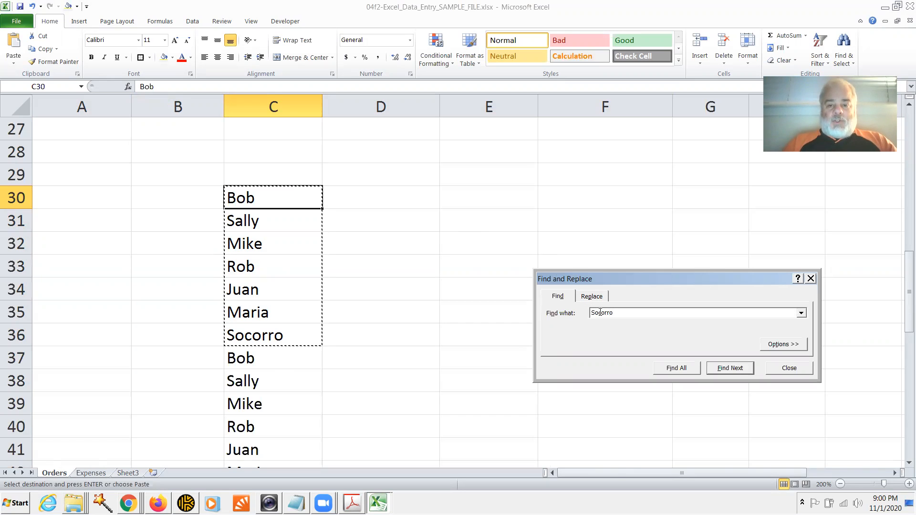
click(724, 369)
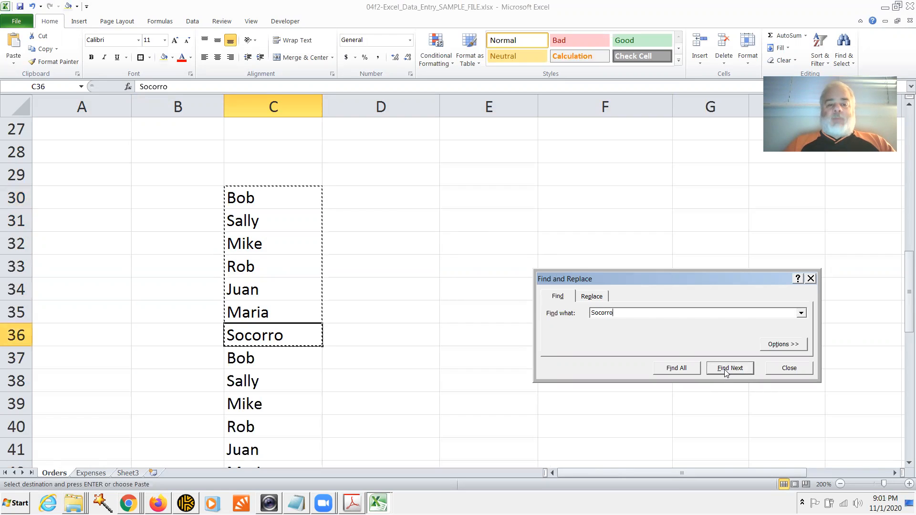
Step through all further matches of the searched name in column C until the search comes back to C36
click(724, 369)
click(724, 369)
click(724, 369)
click(724, 369)
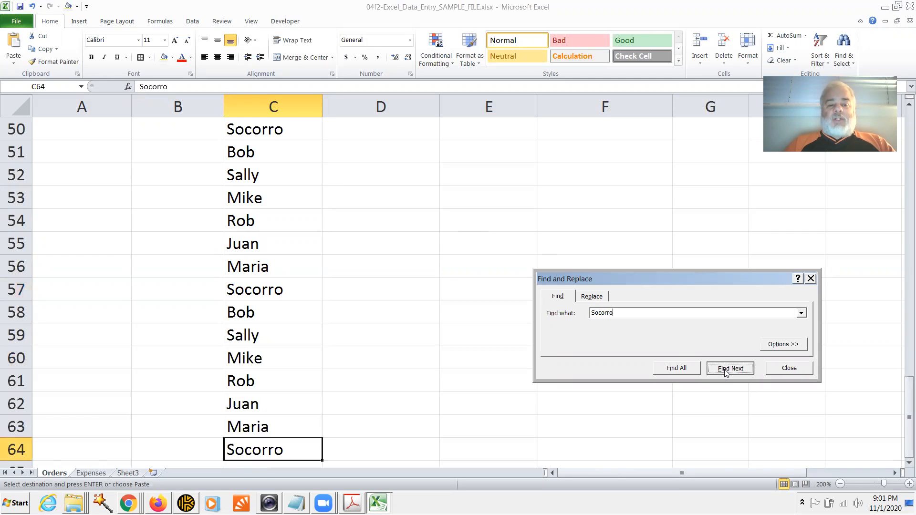
click(724, 370)
click(724, 369)
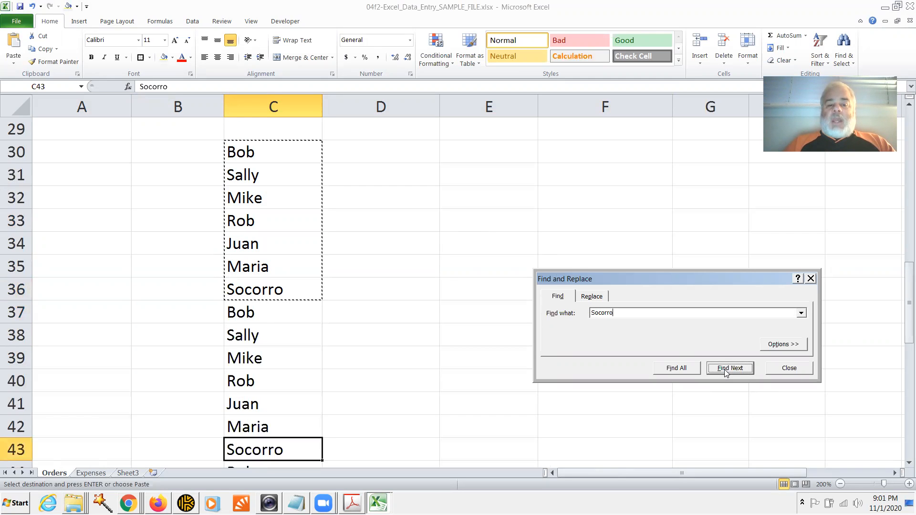
click(724, 369)
click(724, 369)
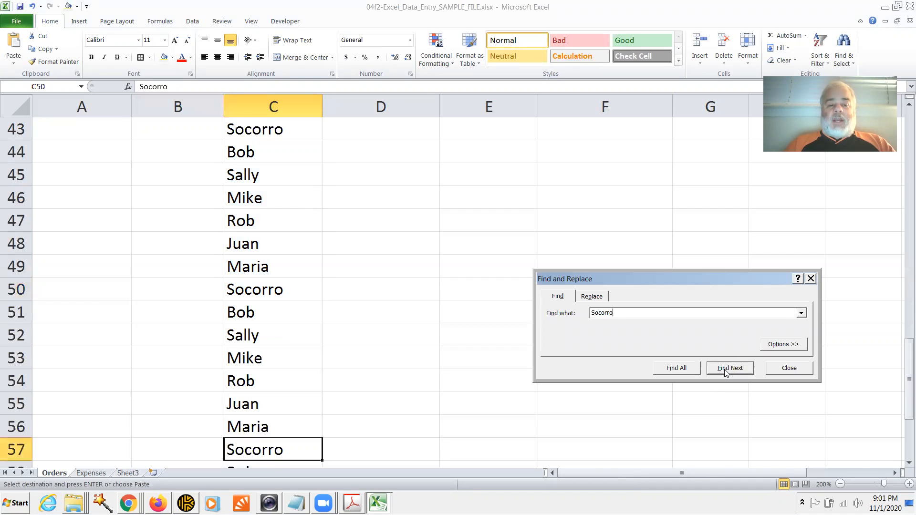
click(725, 369)
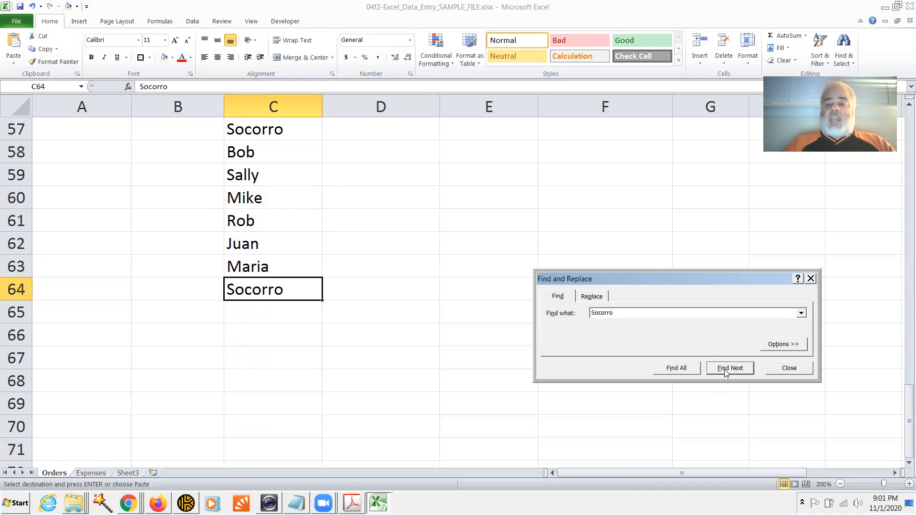
click(724, 369)
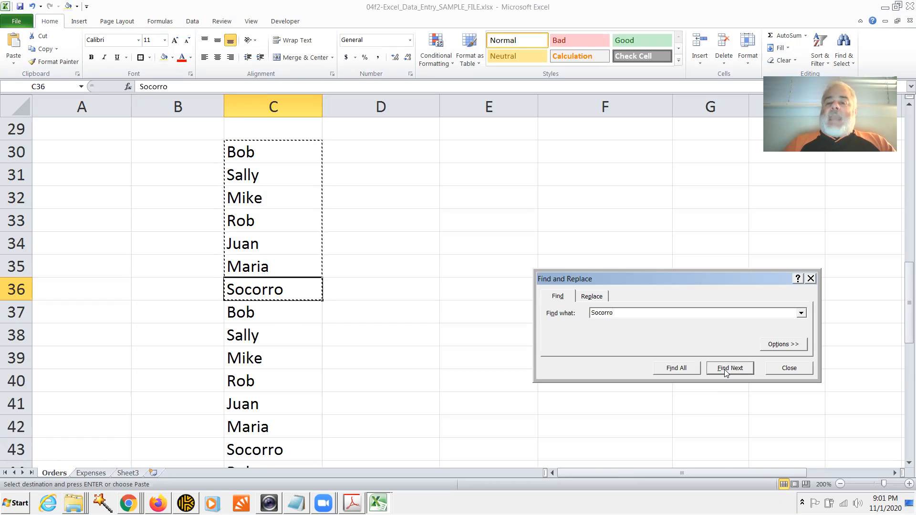
Set a replacement for the searched seventh name and replace it one match at a time in C43, C50 and C57
click(599, 298)
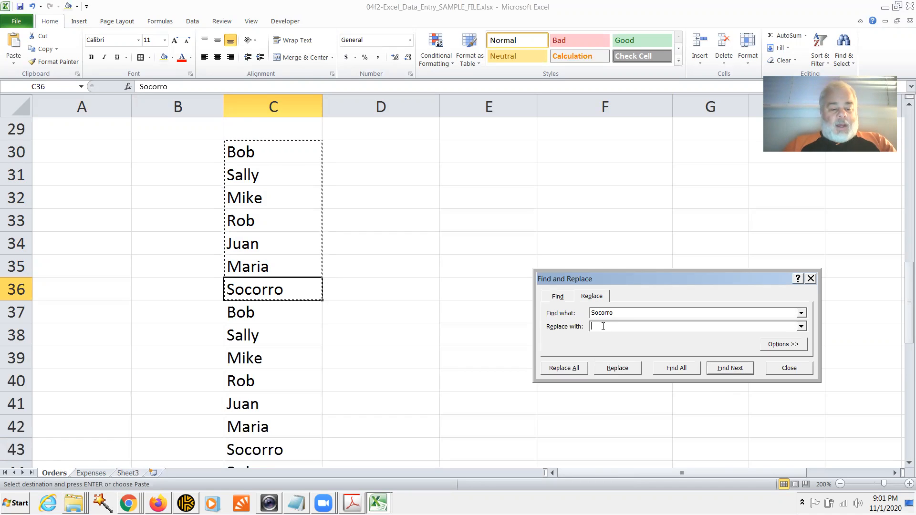
text(Steven)
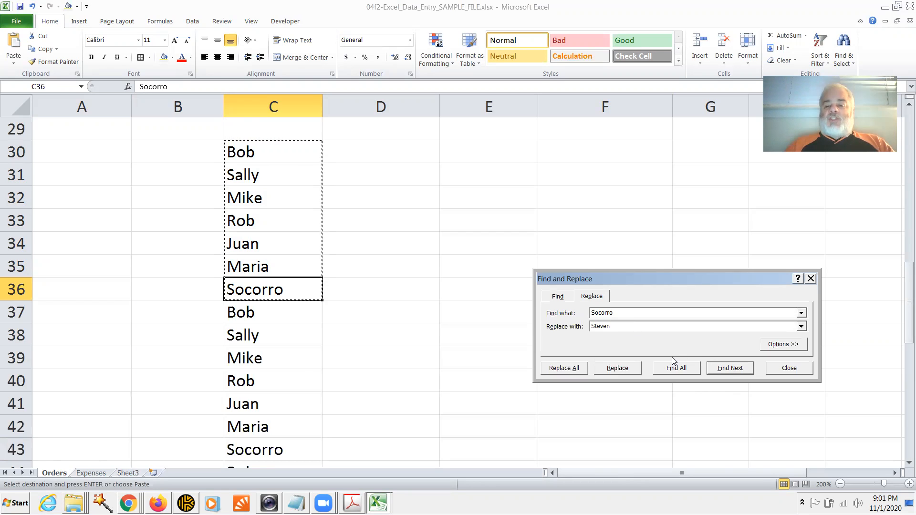
click(722, 369)
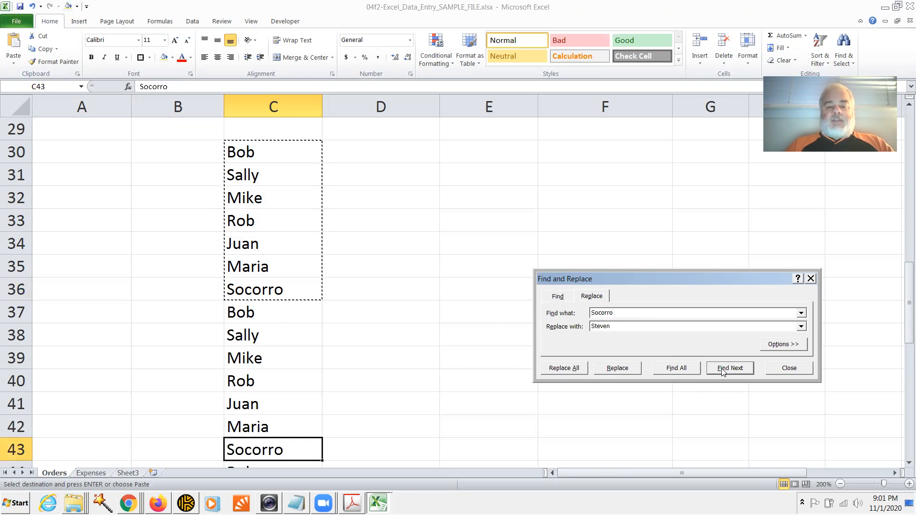
click(620, 368)
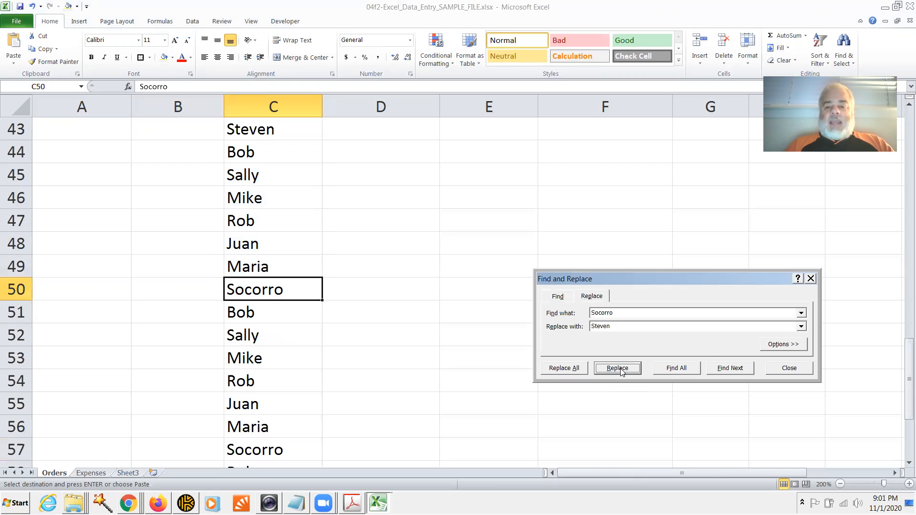
click(620, 368)
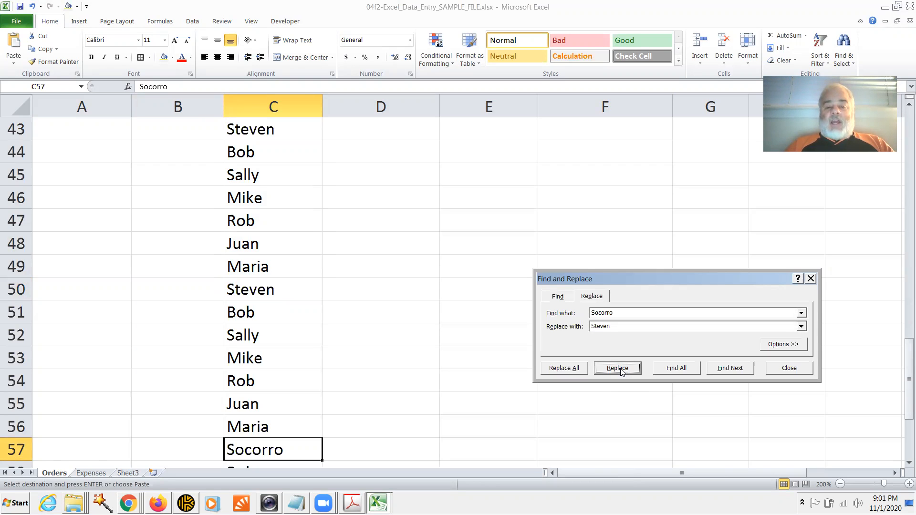
click(620, 369)
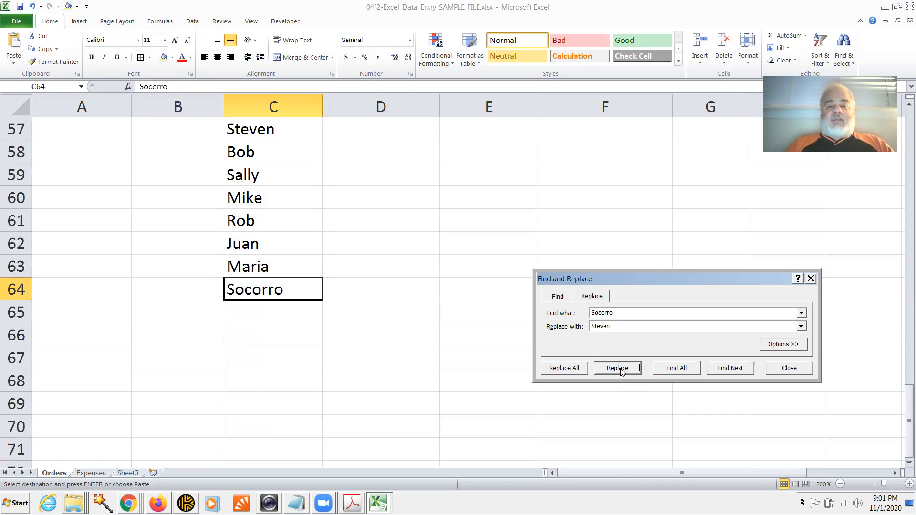
Replace all remaining occurrences of the searched name at once and close Find and Replace
click(575, 370)
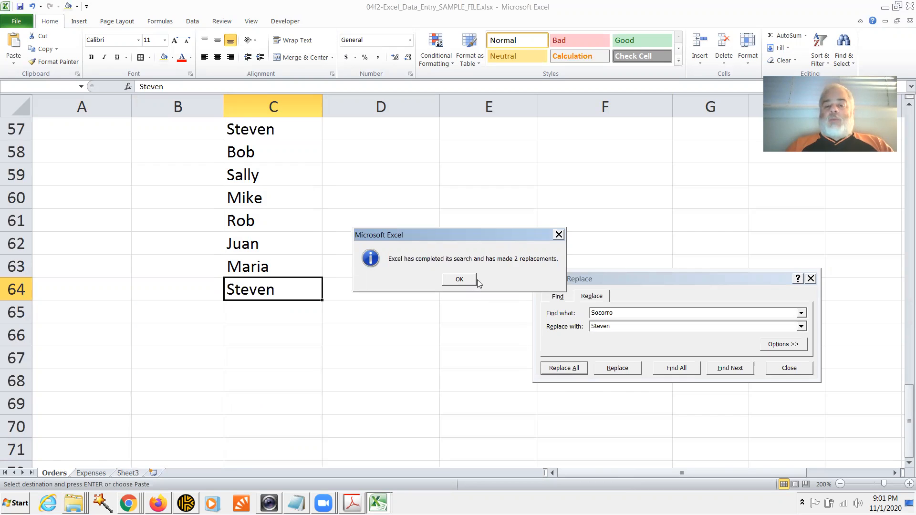
click(459, 280)
click(784, 369)
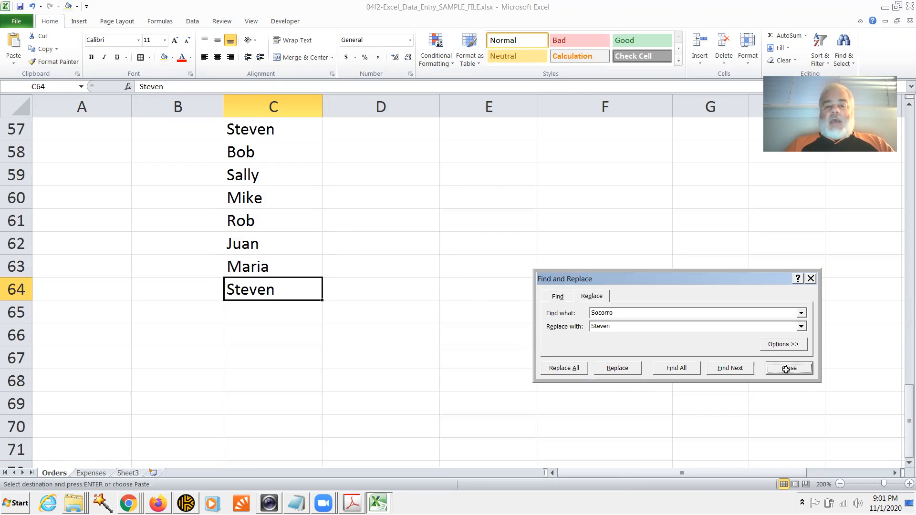
From cell C30, set up a replacement of the short first name in C33 with its full form
drag(903, 408, 903, 266)
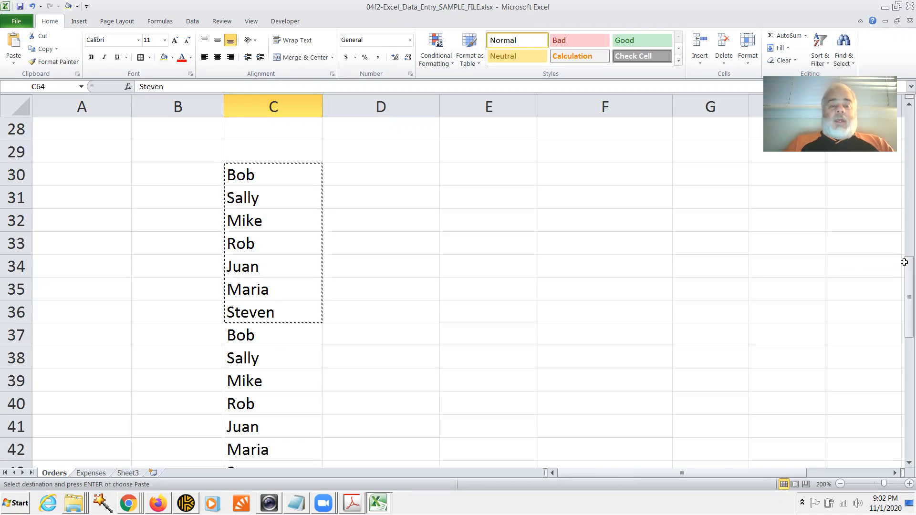
click(285, 178)
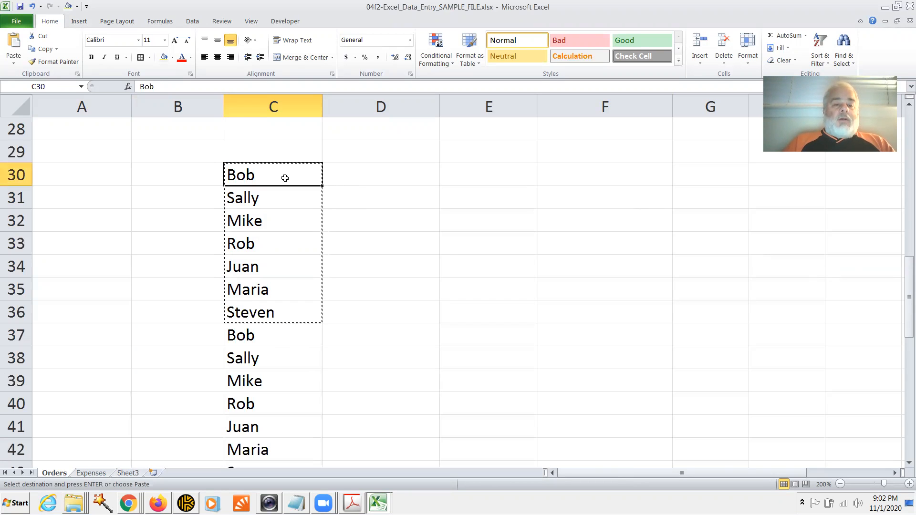
key(ctrl+f)
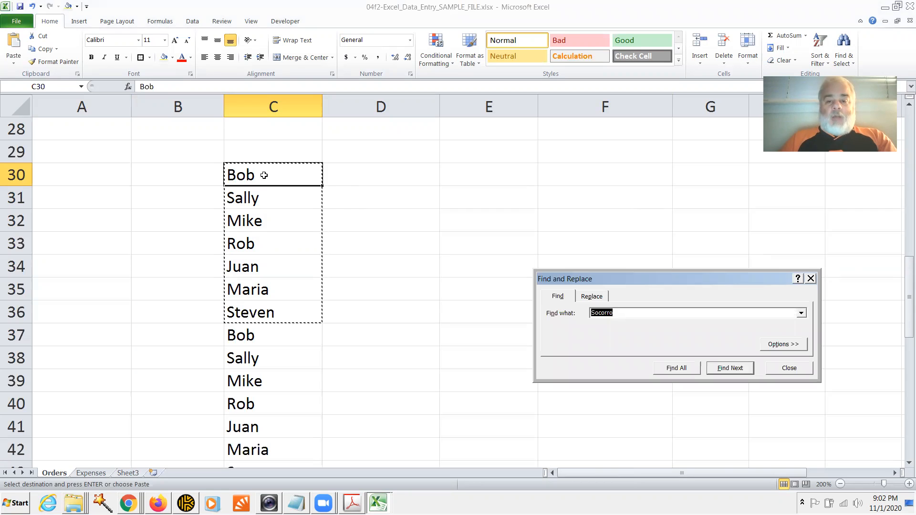
click(591, 296)
click(615, 315)
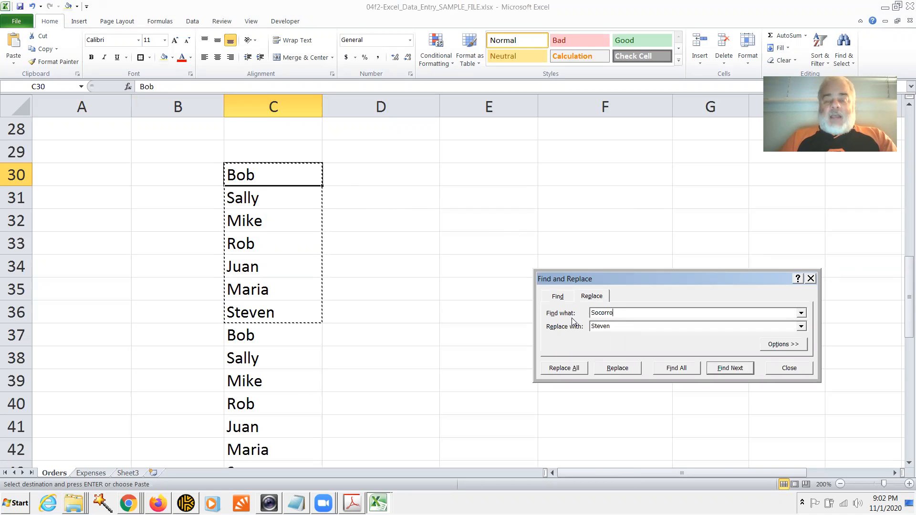
drag(639, 313, 592, 314)
text(Sob)
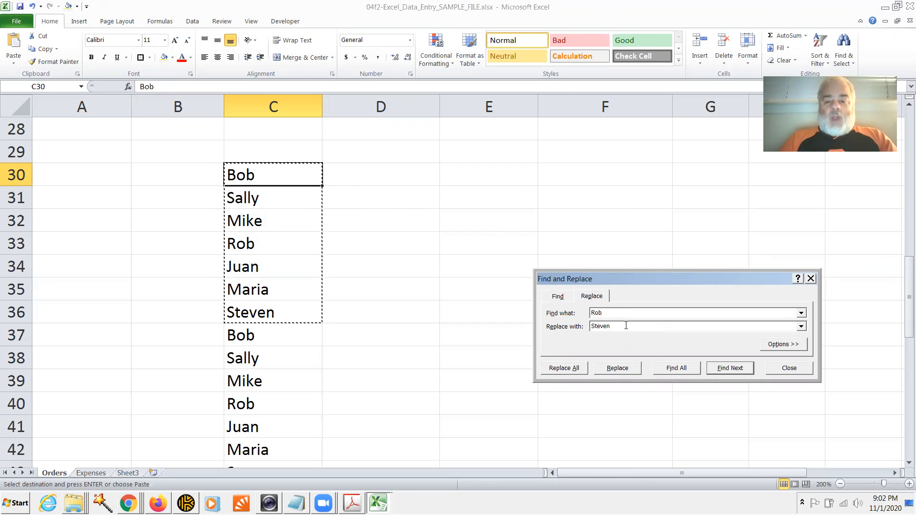
drag(554, 331, 599, 335)
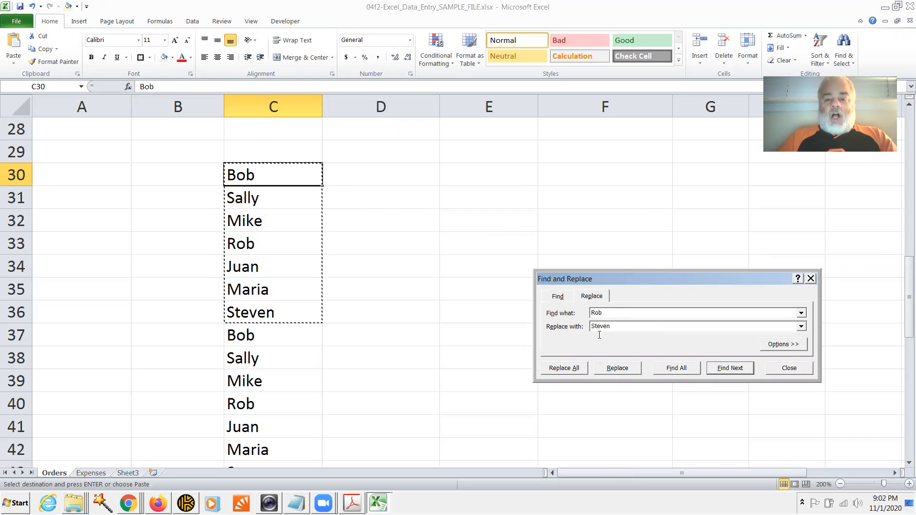
double_click(592, 330)
text(Ro)
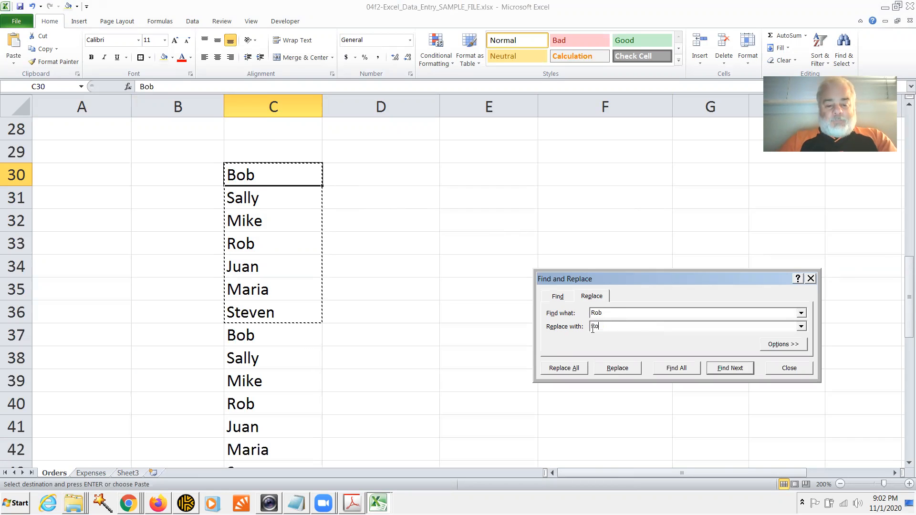
text(bert)
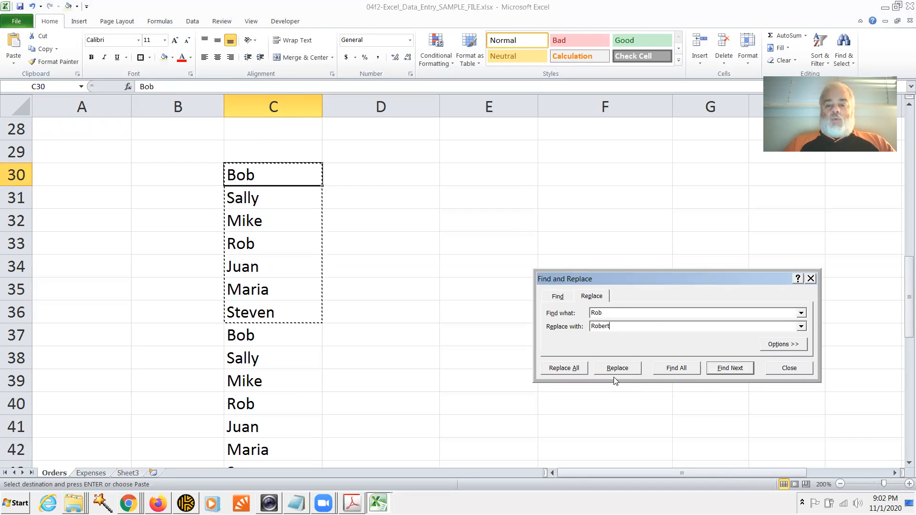
Replace every occurrence of the short first name on the sheet with the full form and close Find and Replace
click(580, 368)
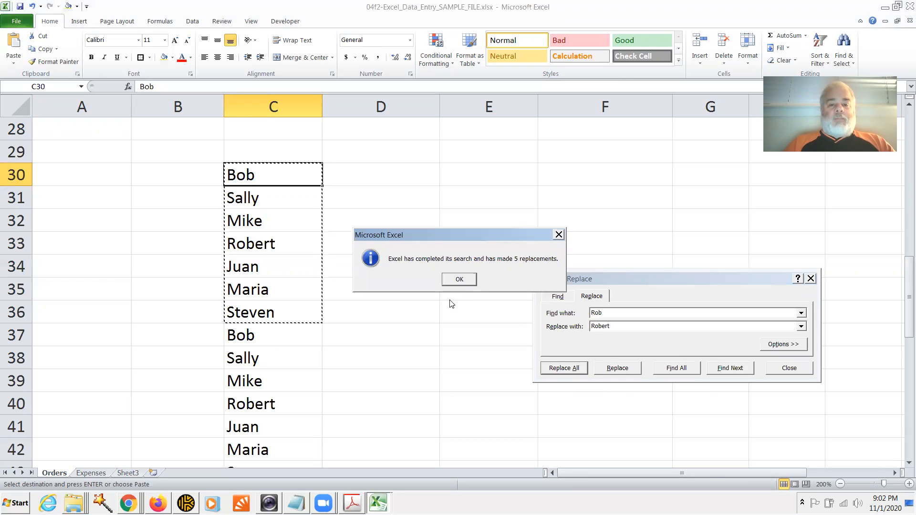
click(459, 279)
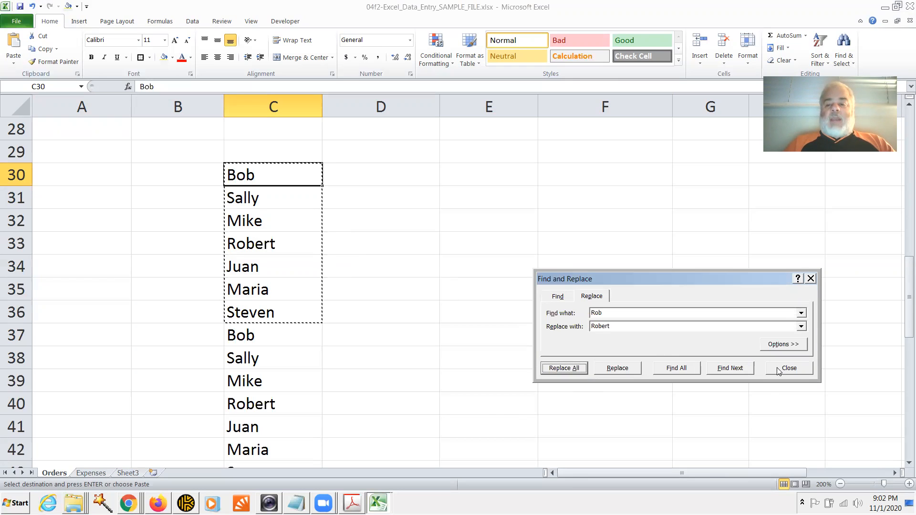
click(778, 371)
Check the replaced name in C33, consult the Find and Replace slide in the Acrobat PDF, and return to Excel
click(264, 246)
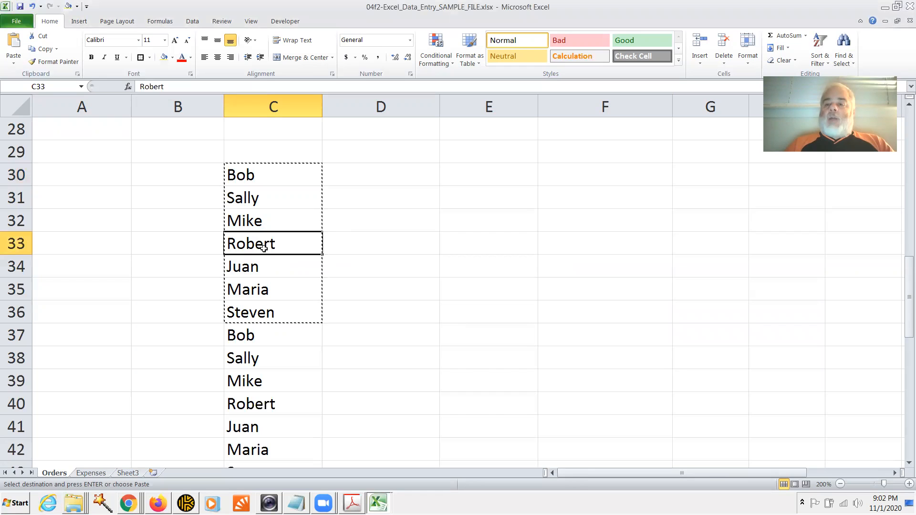
key(alt+Tab)
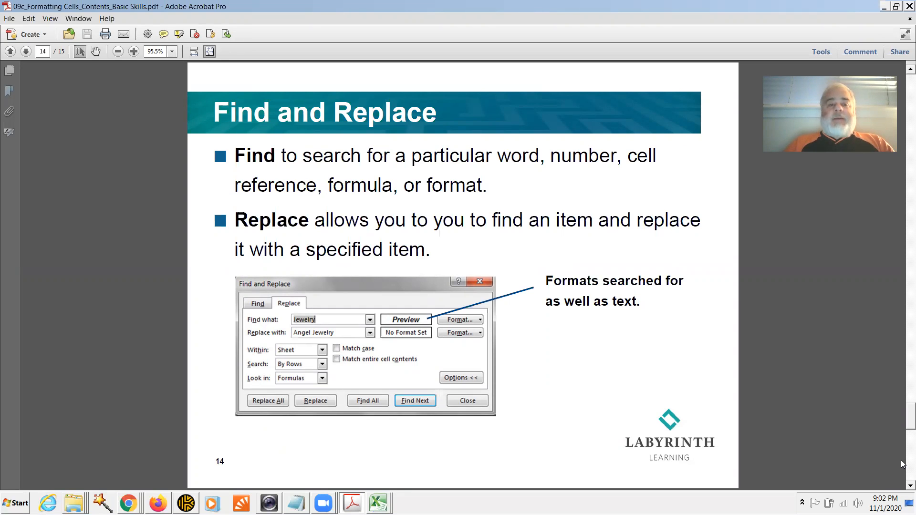
key(alt+Tab)
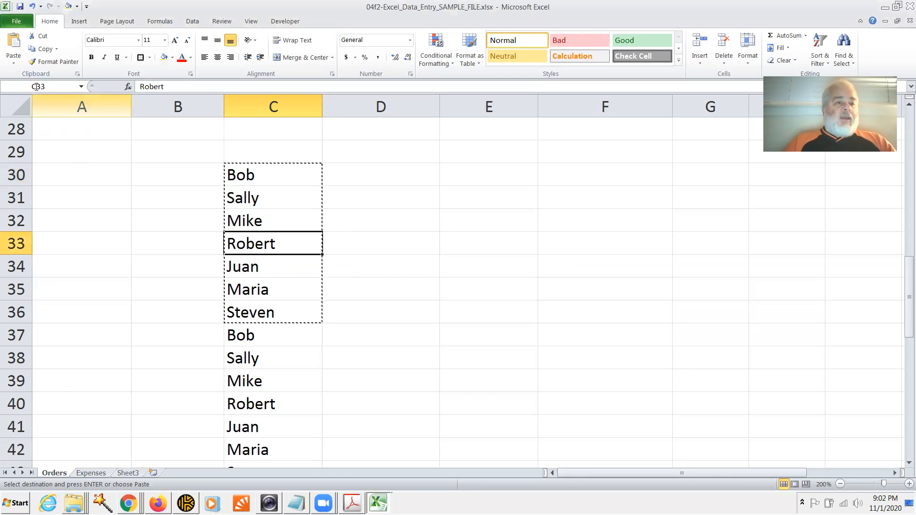
Open the recent workbook 2020-08-05-COMBINED_Music_MP3tag_Export-EDITED.xlsx
click(14, 22)
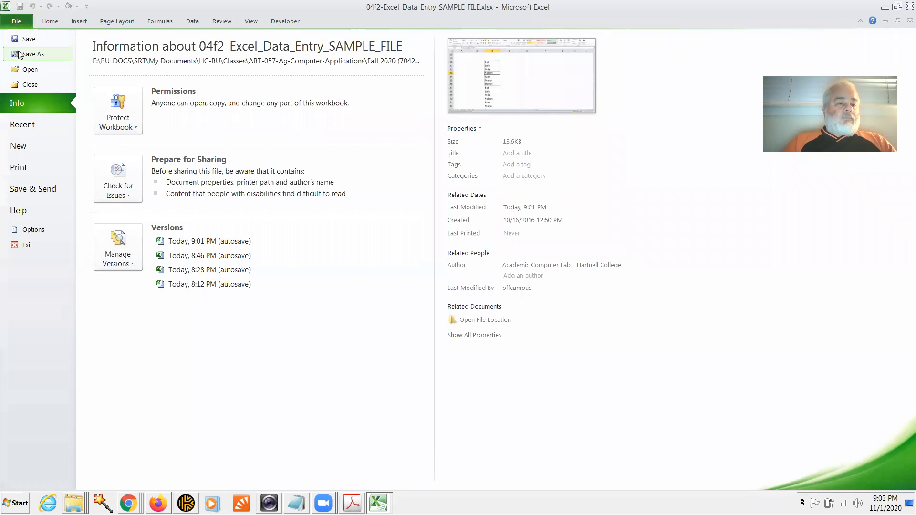
click(35, 128)
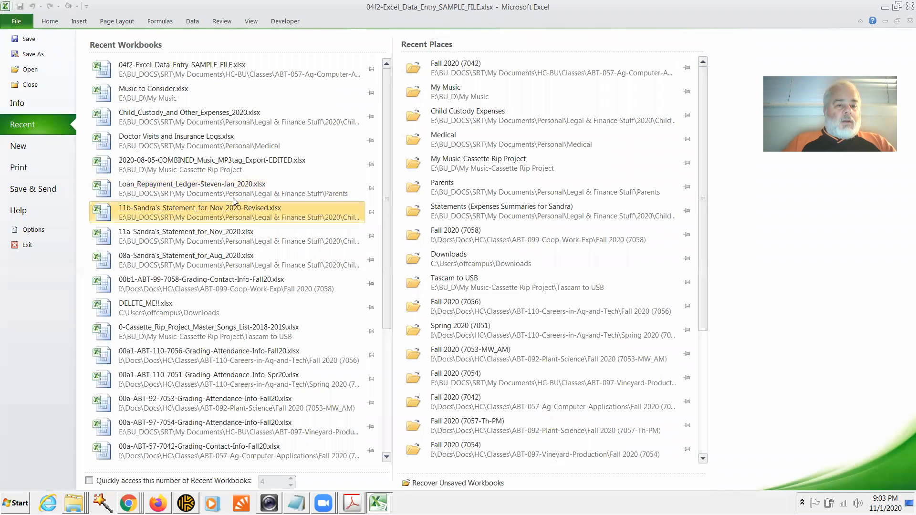
click(241, 164)
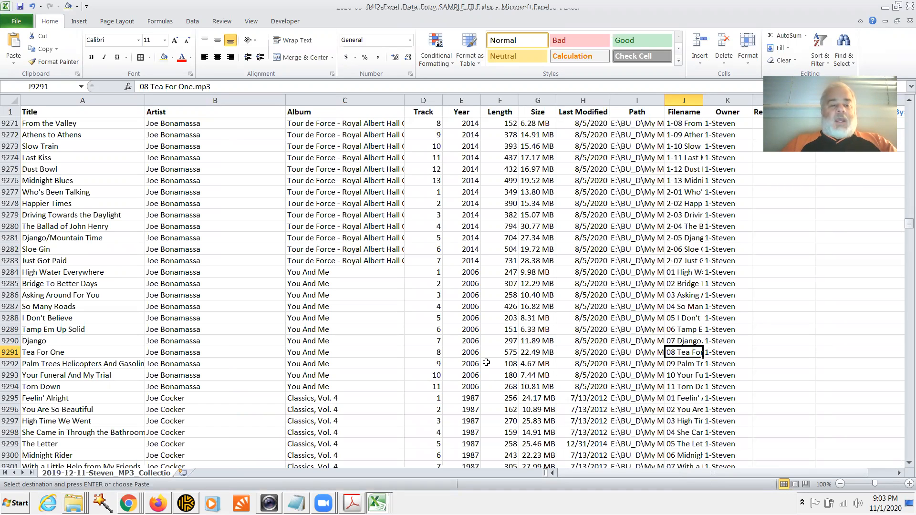
Search the music list for "fleetwood" and close the search after viewing the end of the list
key(ctrl+f)
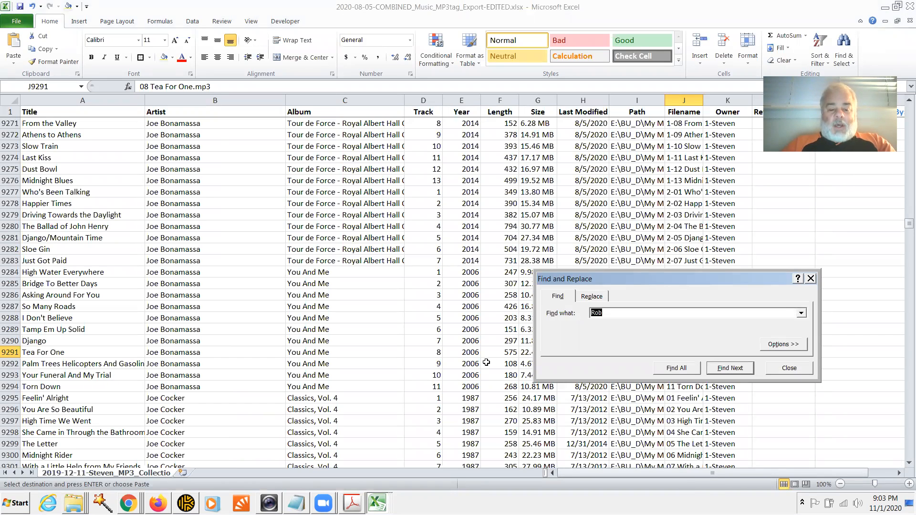
text(sw)
key(BackSpace)
key(BackSpace)
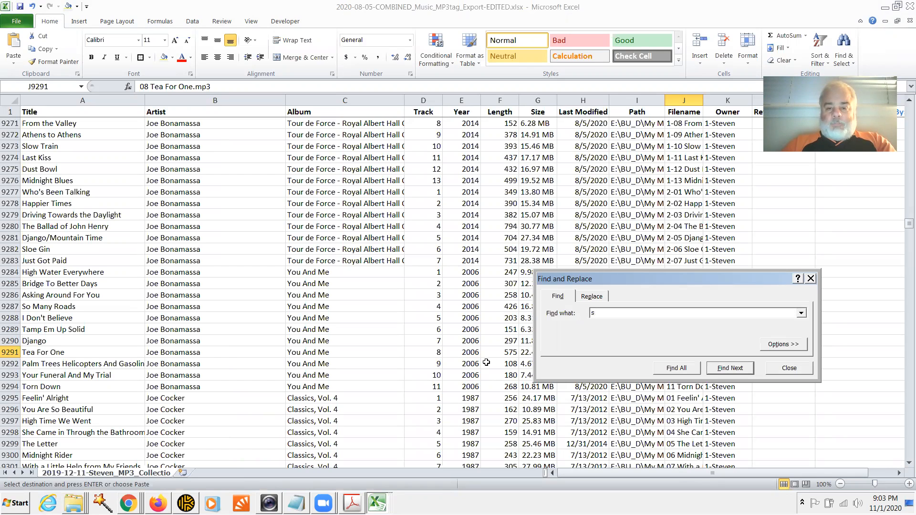
text(fleet)
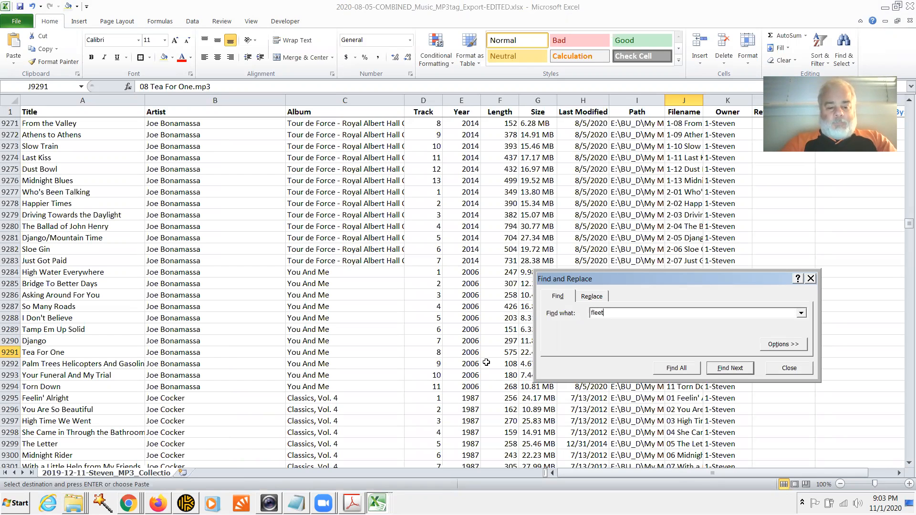
text(wood)
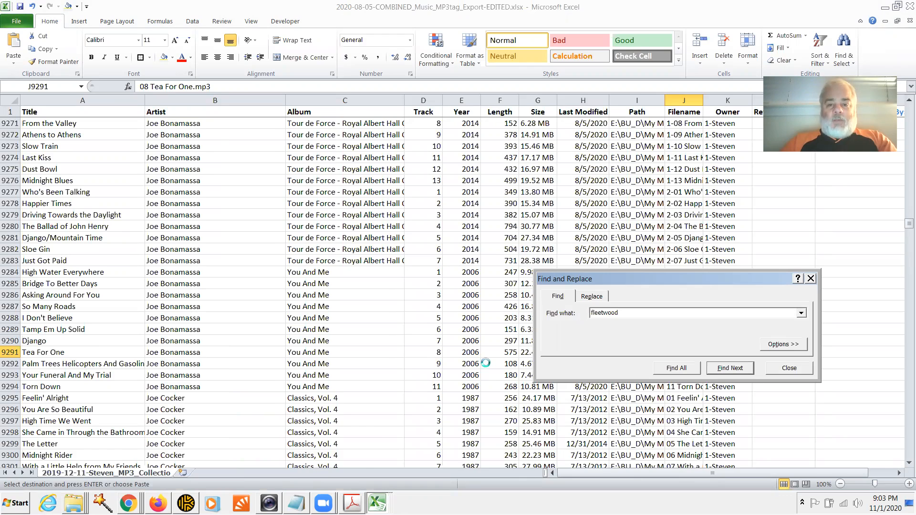
key(Return)
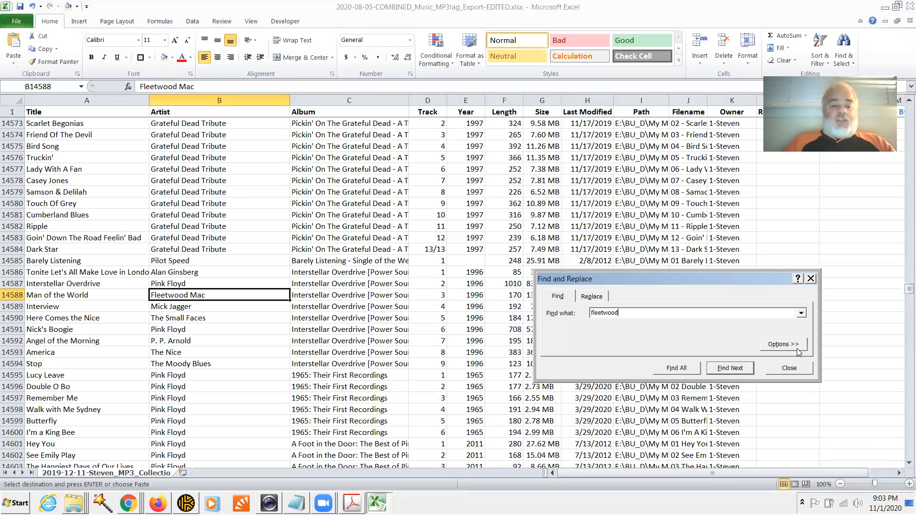
drag(904, 291, 902, 454)
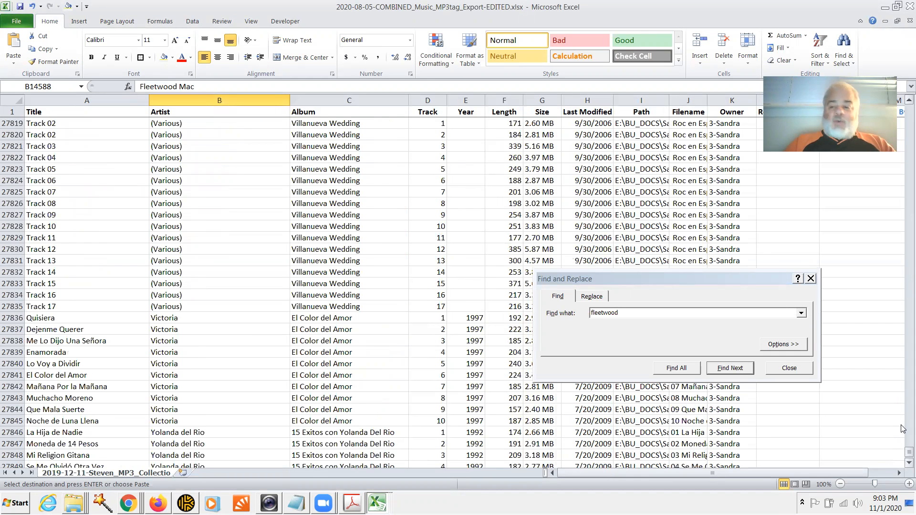
click(779, 369)
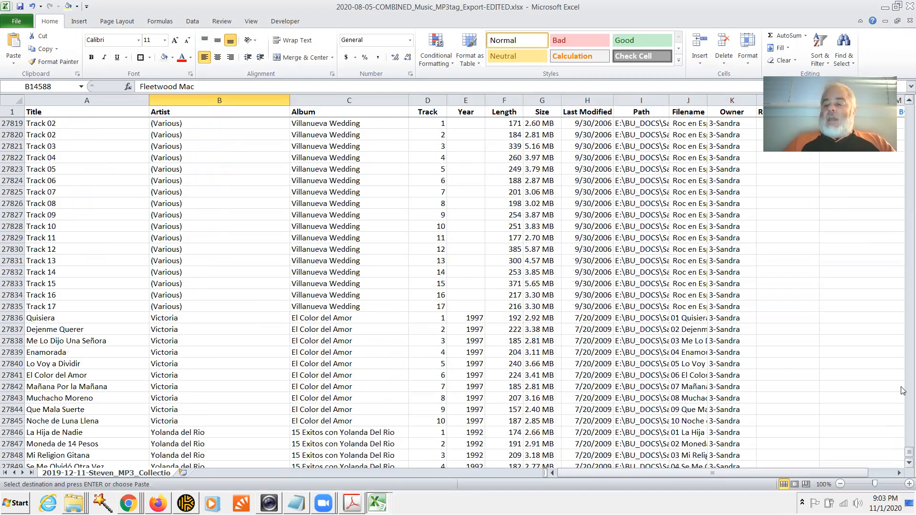
Return to the start of the music list and search for the song title "love me do"
drag(904, 451, 905, 97)
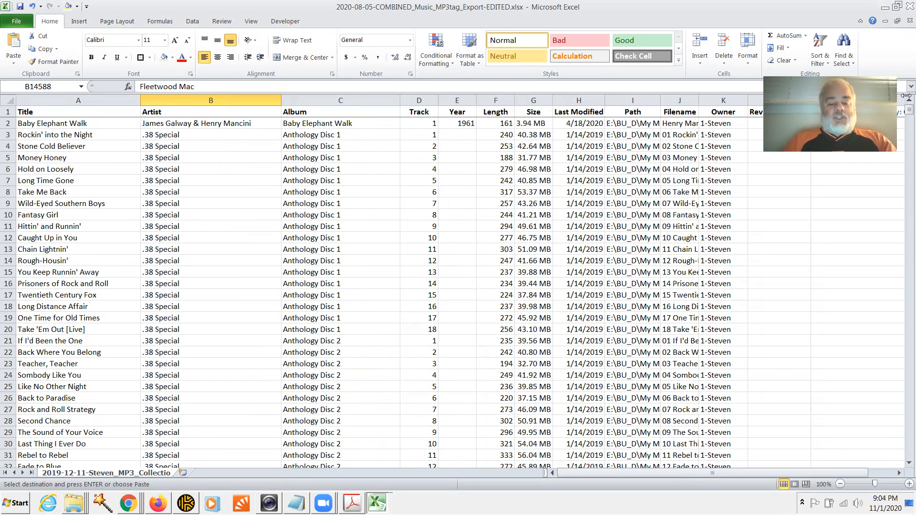
key(ctrl+f)
text(love me d)
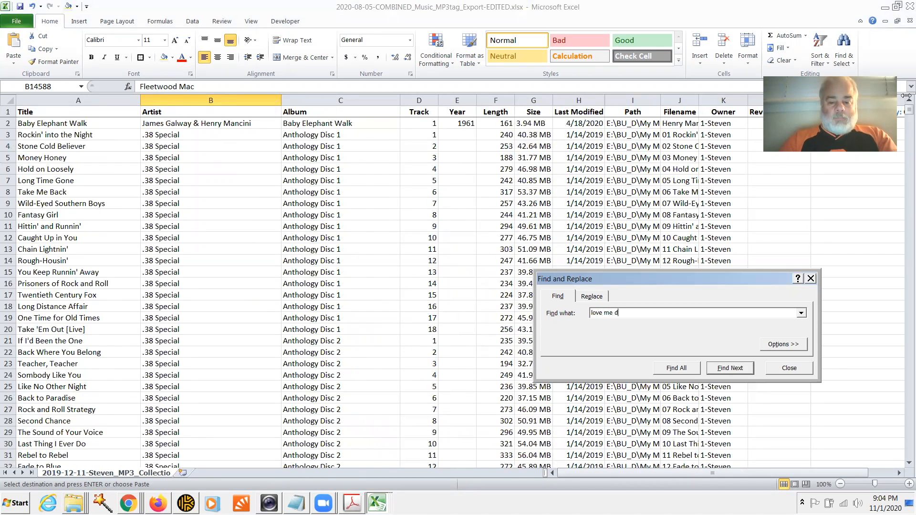
text(o)
key(Return)
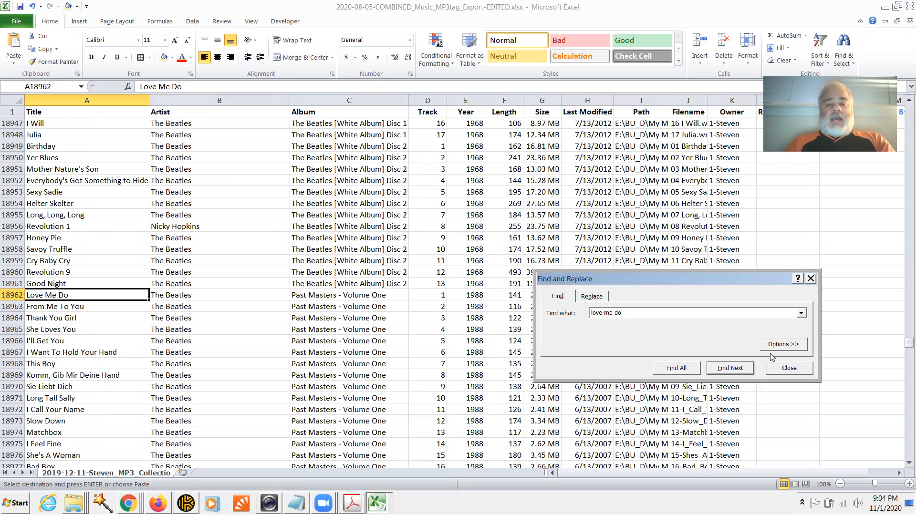
Switch to the lesson PDF in Acrobat and go on to its last slide, page 15
key(alt+Tab)
key(alt+Tab)
key(alt+Tab)
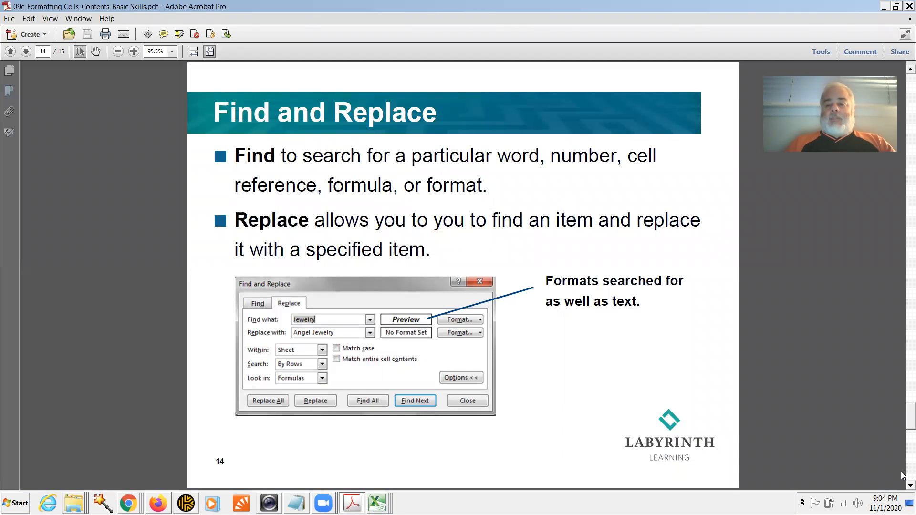
scroll(903, 476, down, 1)
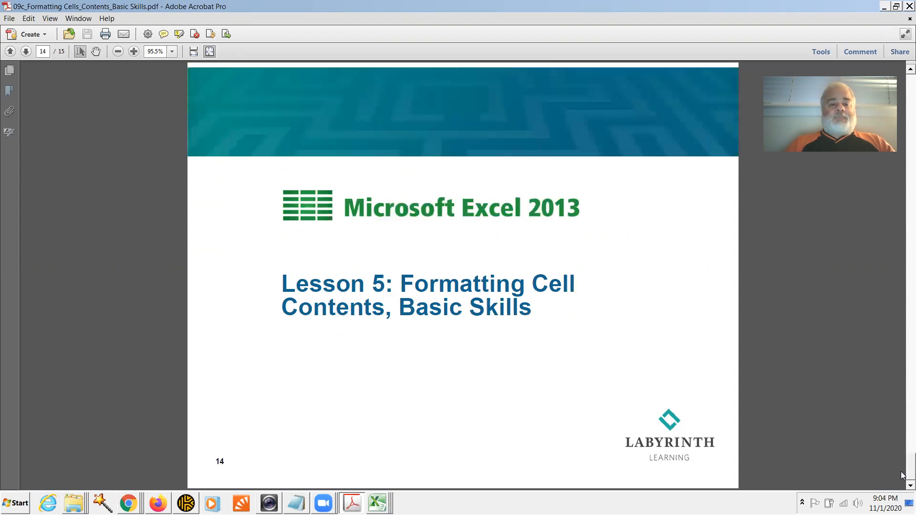
scroll(514, 63, down, 1)
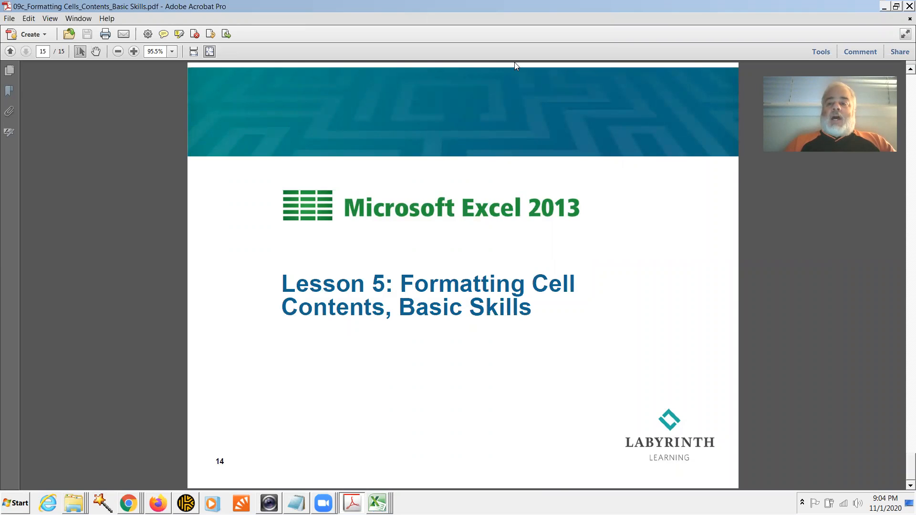